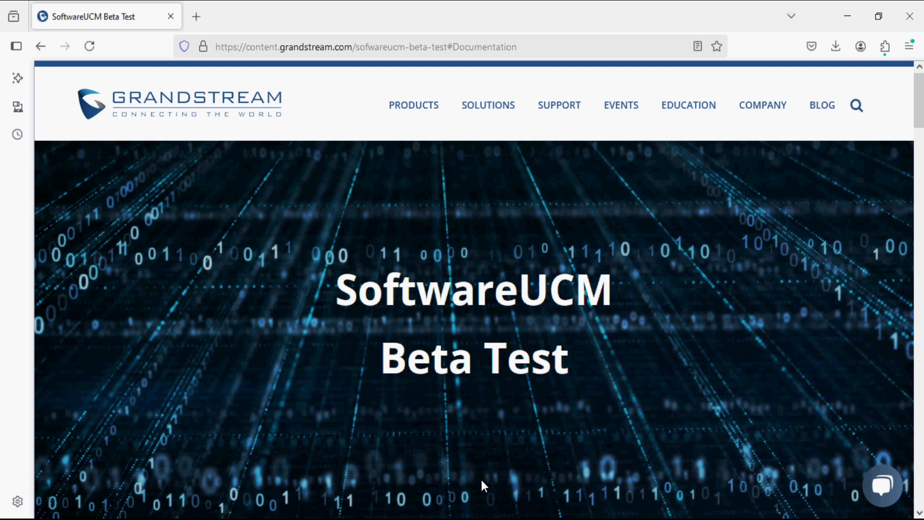
Step: Scroll through the Beta Test page's documentation guides and numbered participation steps
{"action": "scroll", "coordinate": [482, 479], "scroll_direction": "down", "scroll_amount": 15}
{"action": "scroll", "coordinate": [482, 483], "scroll_direction": "up", "scroll_amount": 1}
{"action": "scroll", "coordinate": [483, 487], "scroll_direction": "down", "scroll_amount": 3}
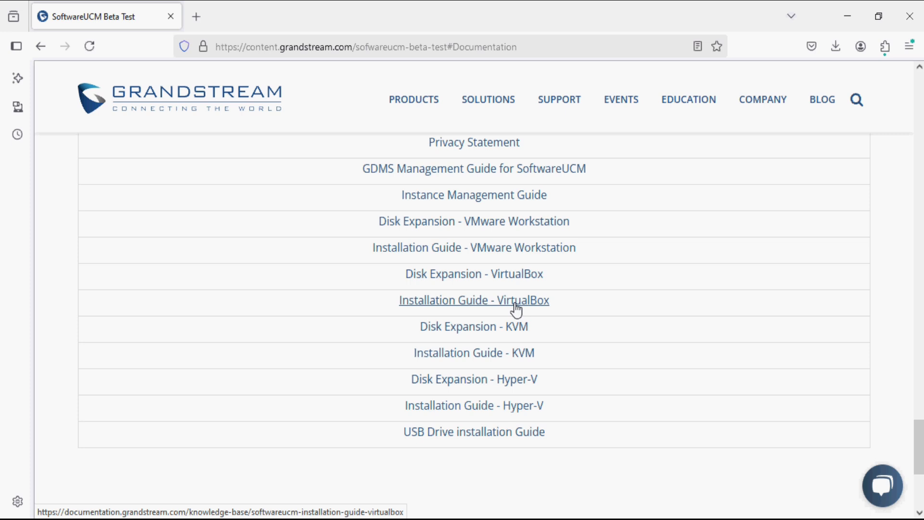
{"action": "scroll", "coordinate": [513, 304], "scroll_direction": "up", "scroll_amount": 8}
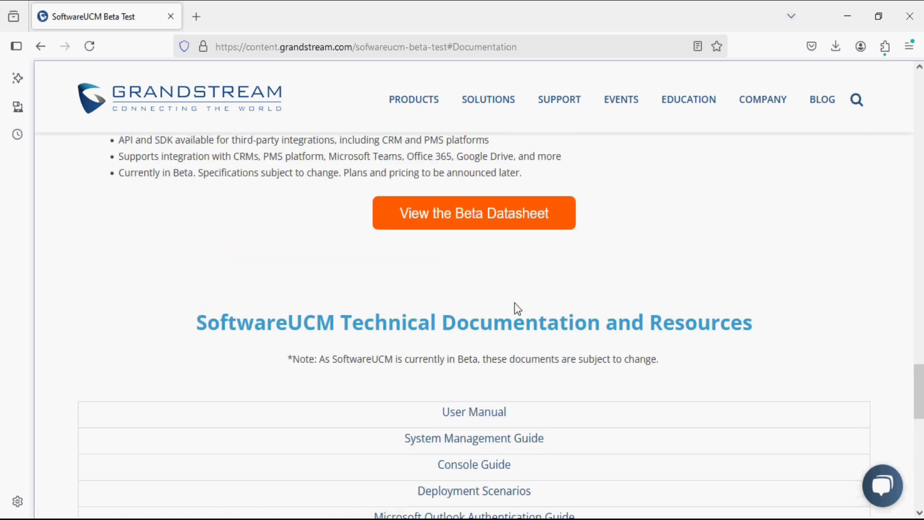
{"action": "scroll", "coordinate": [515, 304], "scroll_direction": "up", "scroll_amount": 1}
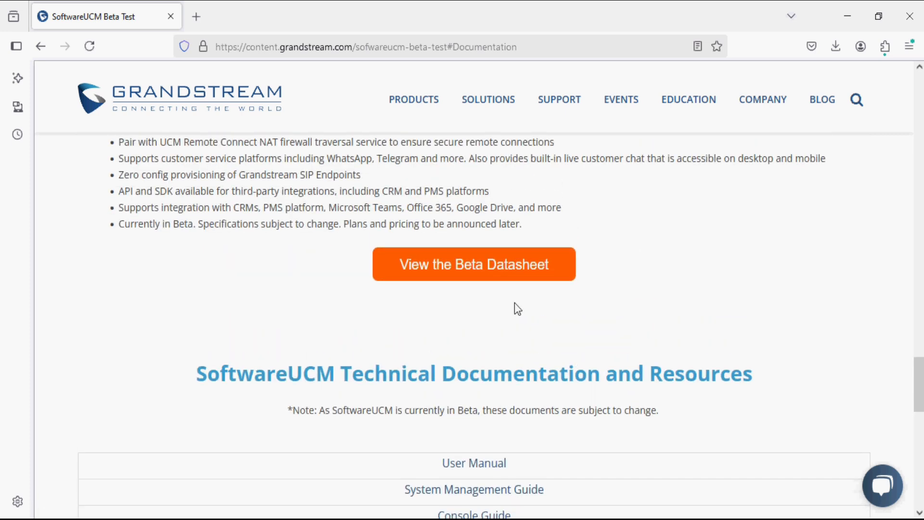
{"action": "scroll", "coordinate": [515, 307], "scroll_direction": "up", "scroll_amount": 20}
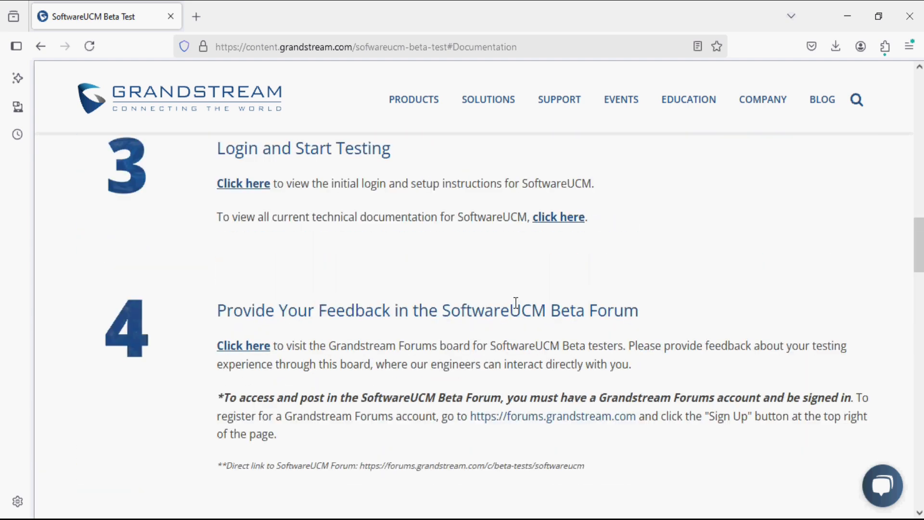
{"action": "scroll", "coordinate": [515, 303], "scroll_direction": "up", "scroll_amount": 4}
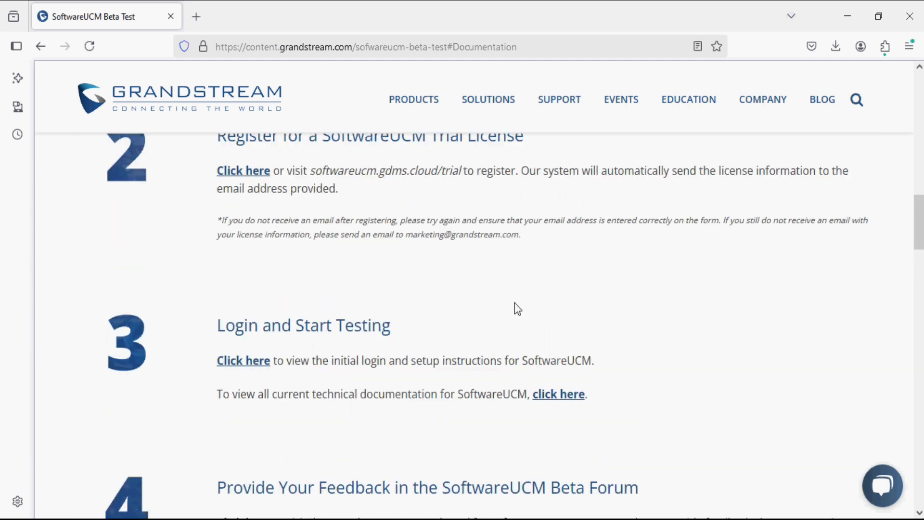
{"action": "scroll", "coordinate": [515, 304], "scroll_direction": "up", "scroll_amount": 4}
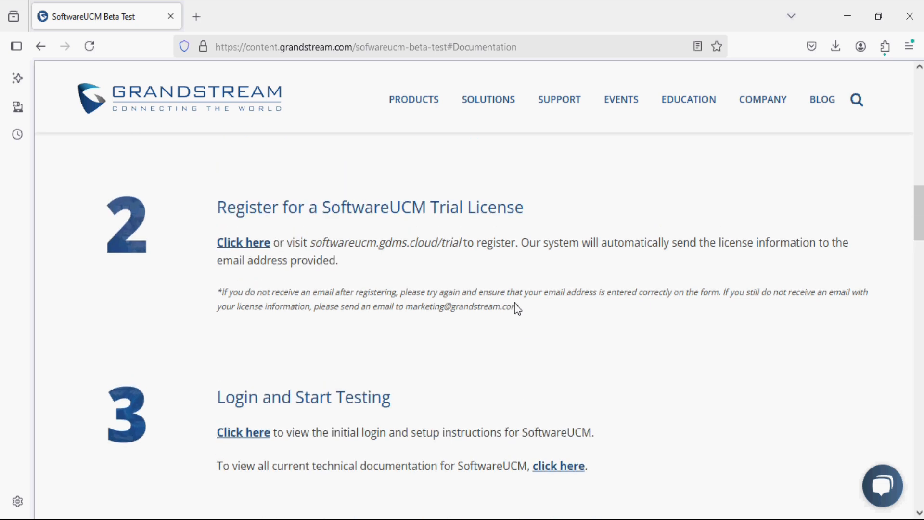
{"action": "scroll", "coordinate": [514, 302], "scroll_direction": "up", "scroll_amount": 1}
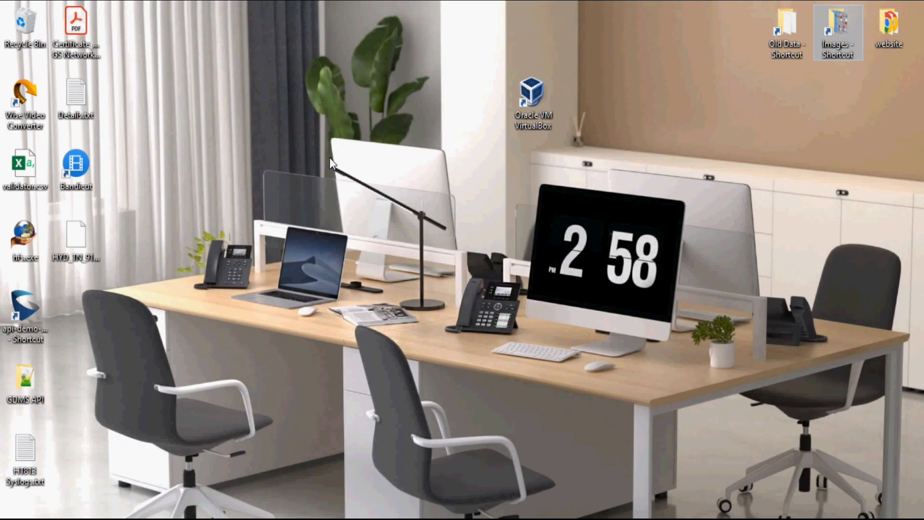
Step: Launch VirtualBox and create a VM named SoftwareUCM from softwareucm_beta.iso, skipping unattended installation
{"action": "left_click", "coordinate": [541, 98]}
{"action": "double_click", "coordinate": [540, 98]}
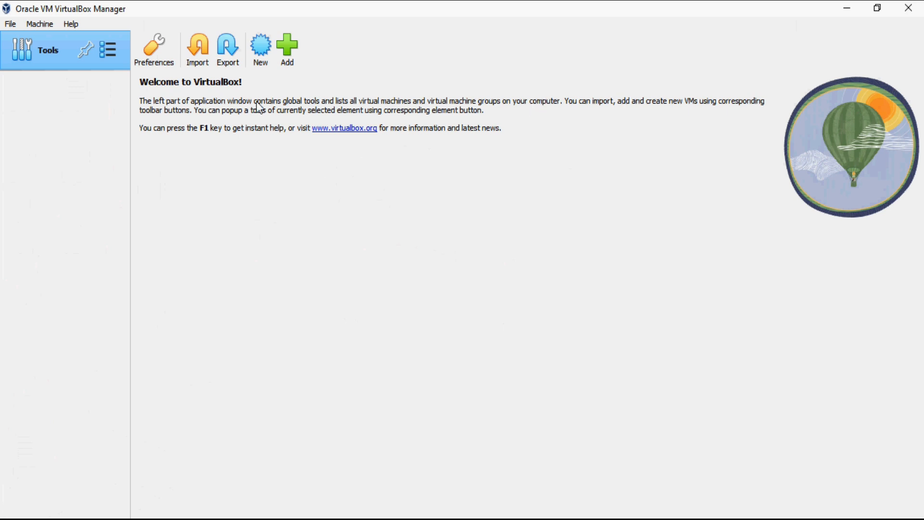
{"action": "left_click", "coordinate": [263, 62]}
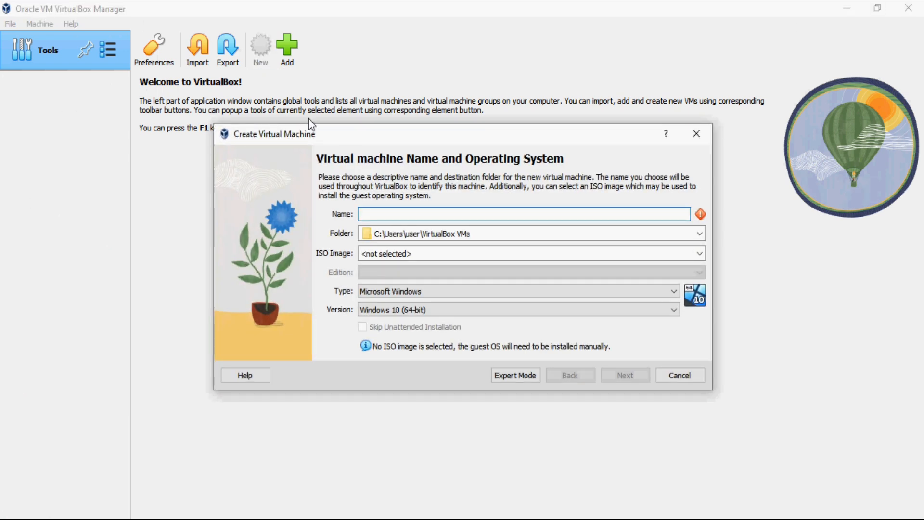
{"action": "type", "text": "Software"}
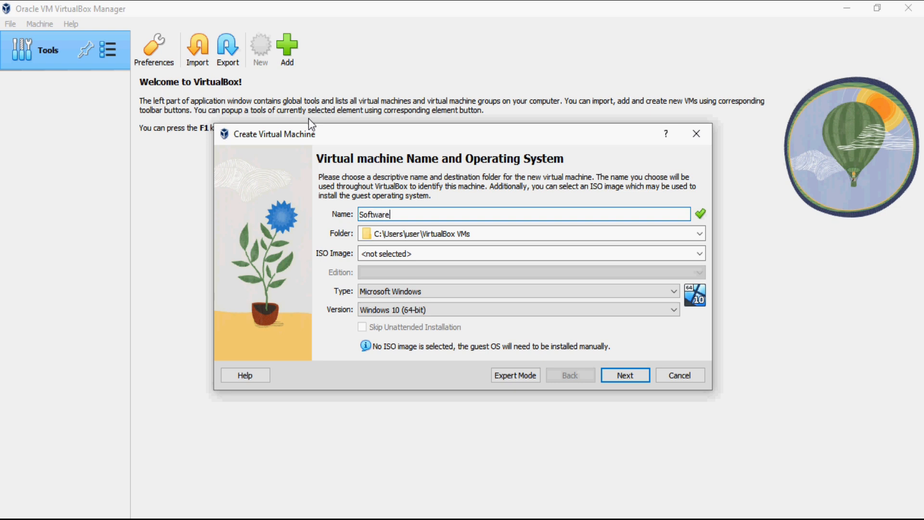
{"action": "type", "text": "UCM"}
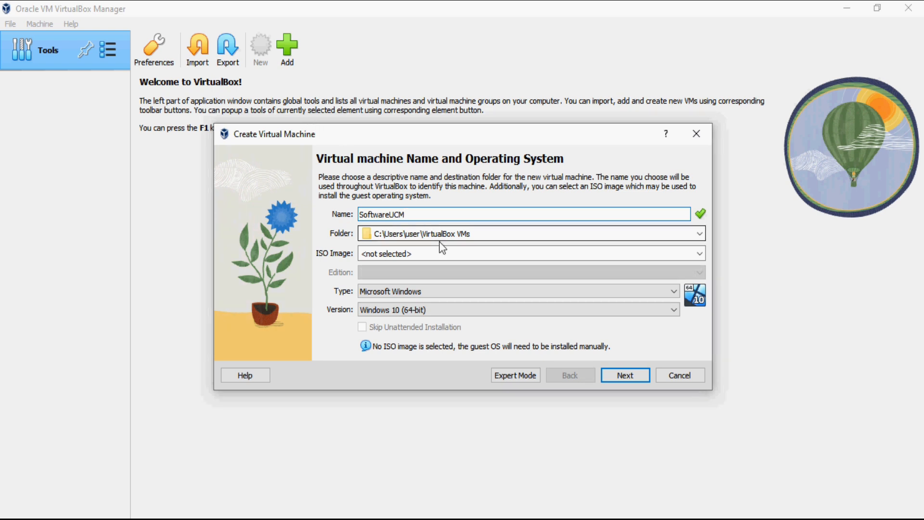
{"action": "left_click", "coordinate": [702, 255]}
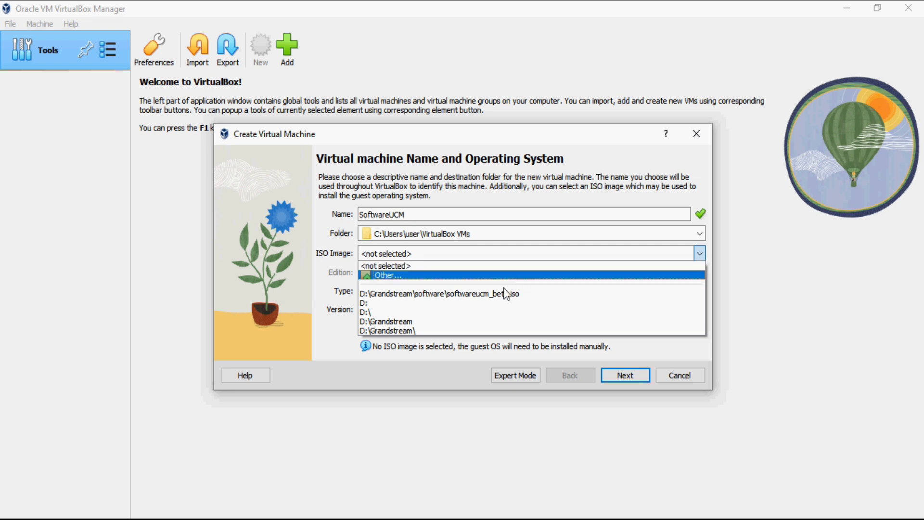
{"action": "left_click", "coordinate": [479, 295]}
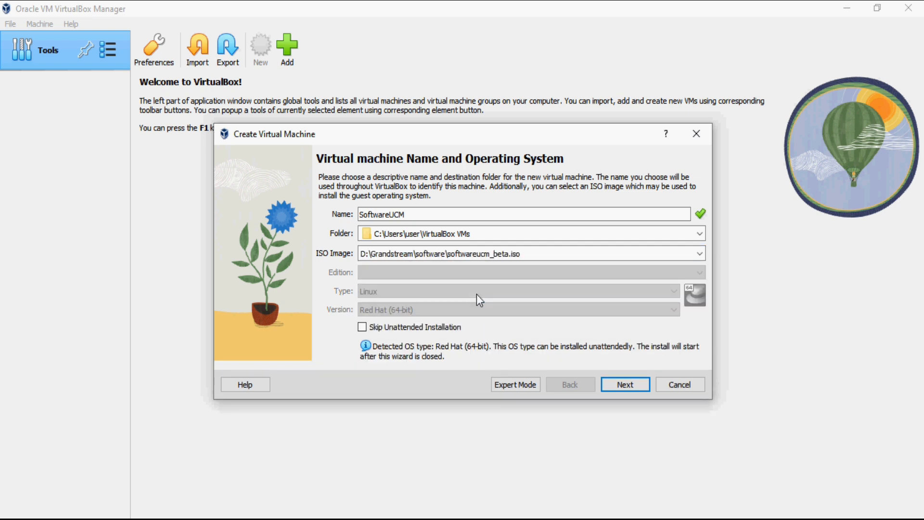
{"action": "left_click", "coordinate": [362, 327]}
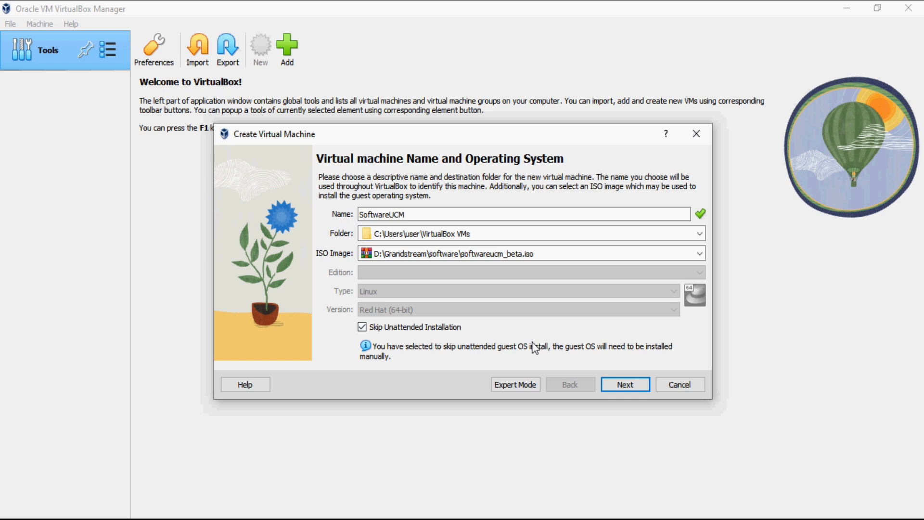
Step: Give the SoftwareUCM machine 2 processors and a 32.62 GB disk, reaching the wizard summary
{"action": "left_click", "coordinate": [616, 385]}
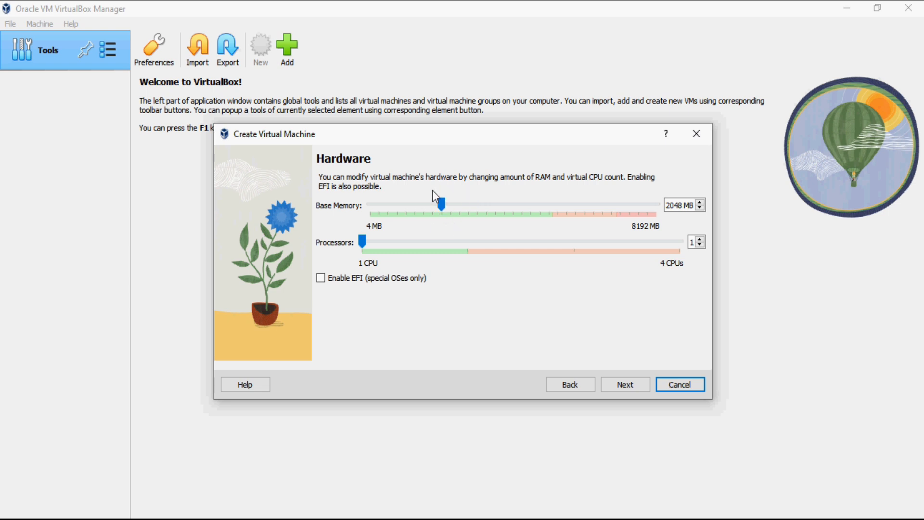
{"action": "left_click_drag", "start_coordinate": [360, 236], "coordinate": [423, 242]}
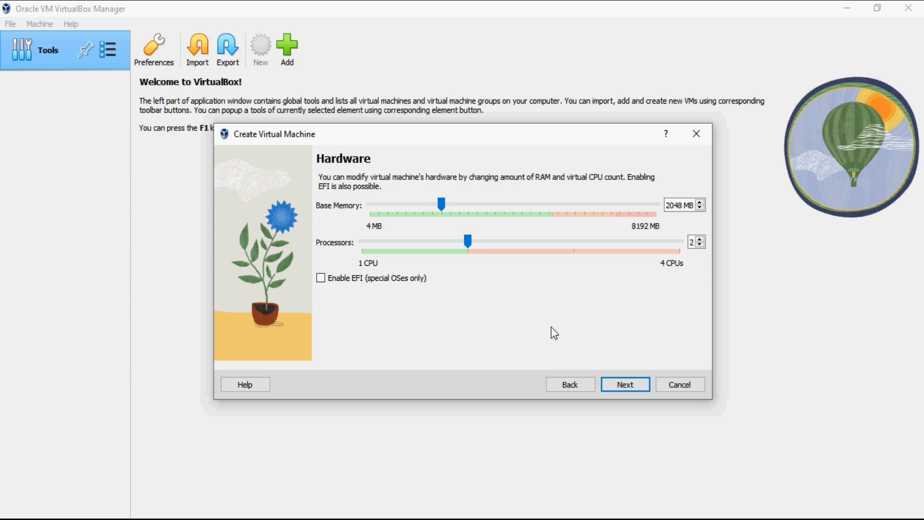
{"action": "left_click", "coordinate": [632, 385]}
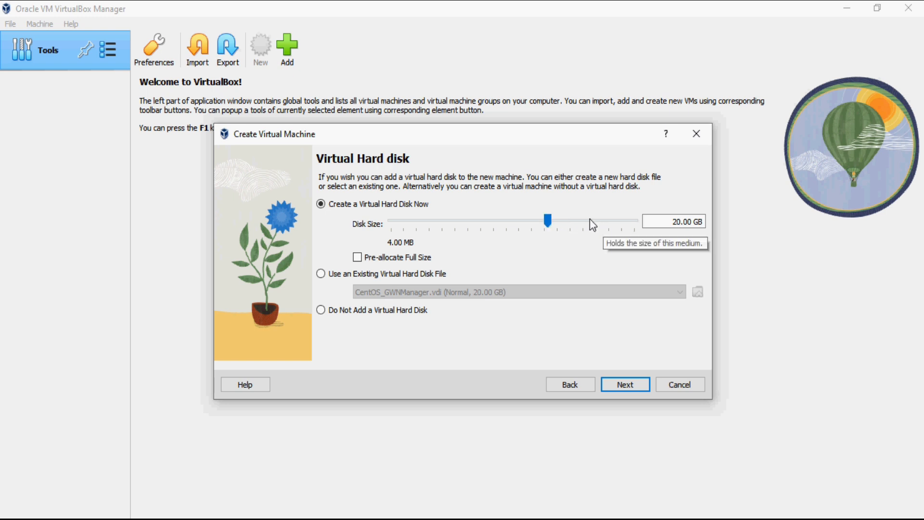
{"action": "mouse_move", "coordinate": [547, 220]}
{"action": "left_mouse_down"}
{"action": "mouse_move", "coordinate": [567, 216]}
{"action": "mouse_move", "coordinate": [550, 216]}
{"action": "mouse_move", "coordinate": [559, 213]}
{"action": "left_mouse_up"}
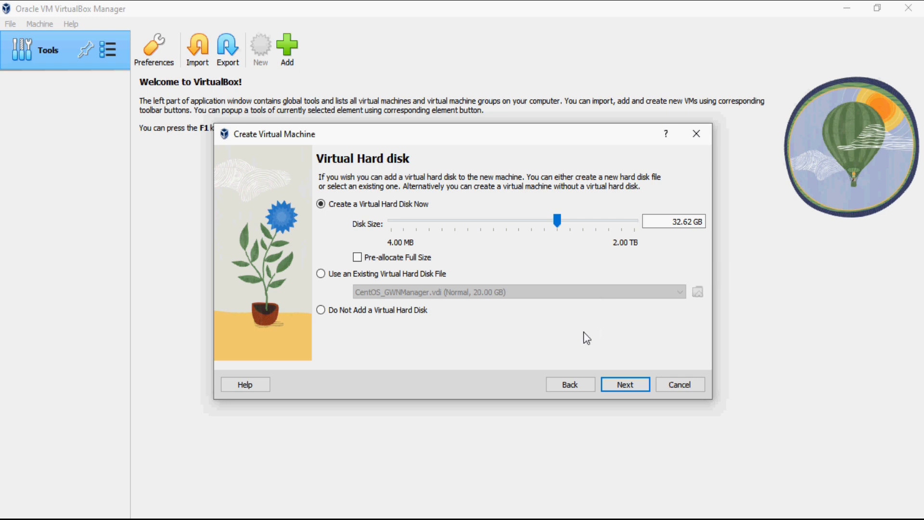
{"action": "left_click", "coordinate": [629, 382]}
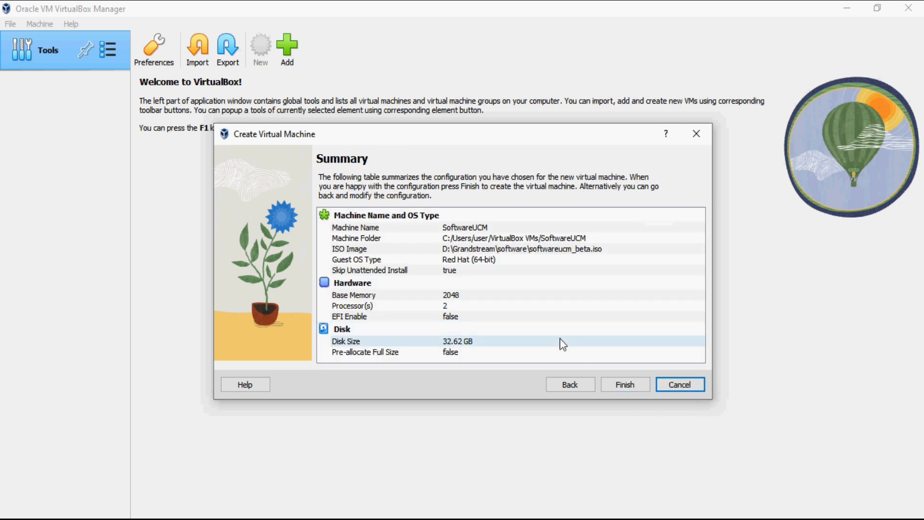
Step: Finish creating the SoftwareUCM machine and enable Network in its System boot order
{"action": "left_click", "coordinate": [633, 384]}
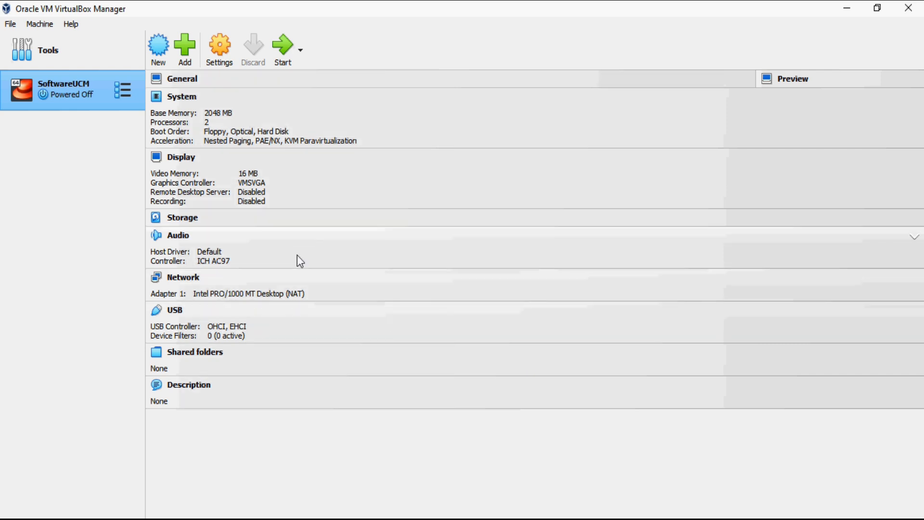
{"action": "left_click", "coordinate": [217, 51]}
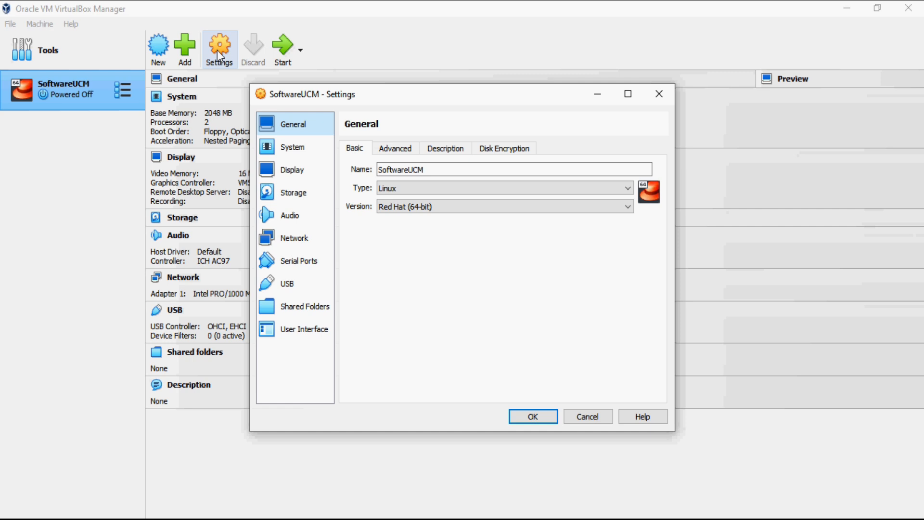
{"action": "left_click", "coordinate": [301, 150]}
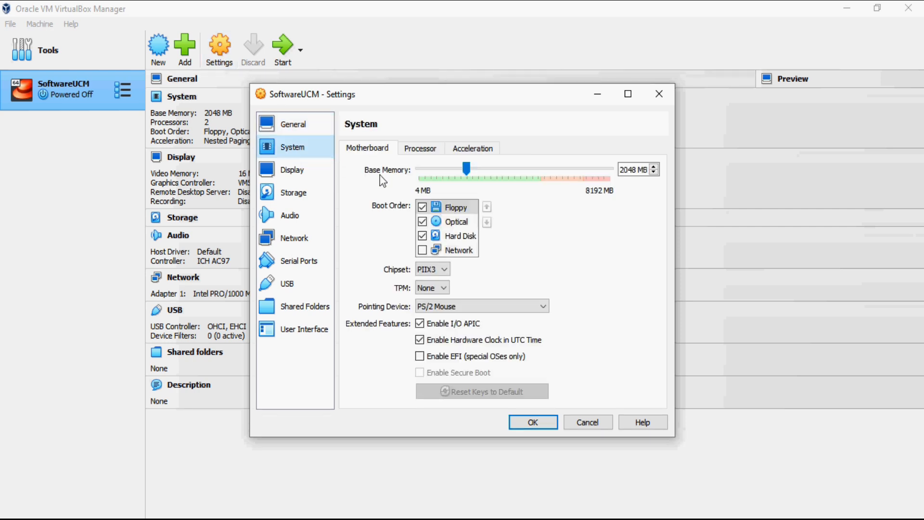
{"action": "left_click", "coordinate": [422, 250]}
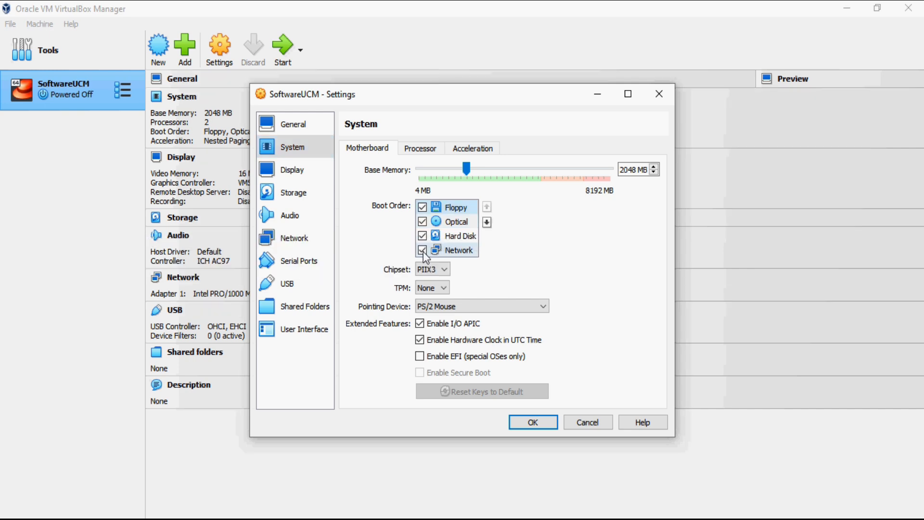
Step: Move Hard Disk to the top of the boot order and review the attached softwareucm_beta.iso
{"action": "left_click", "coordinate": [460, 237]}
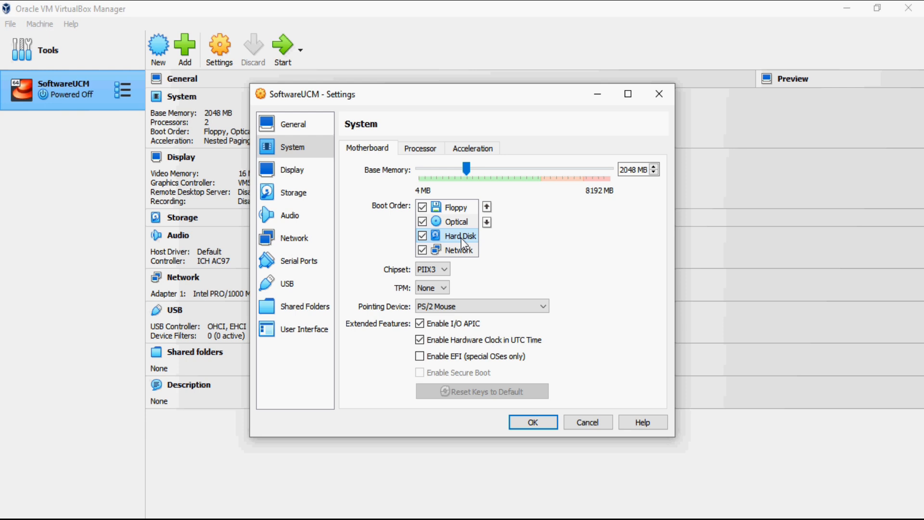
{"action": "left_click", "coordinate": [490, 206]}
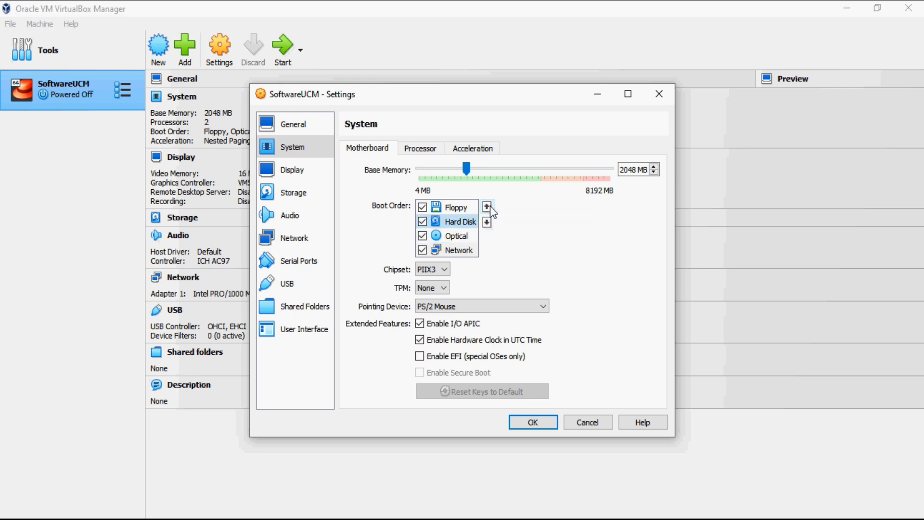
{"action": "left_click", "coordinate": [490, 206]}
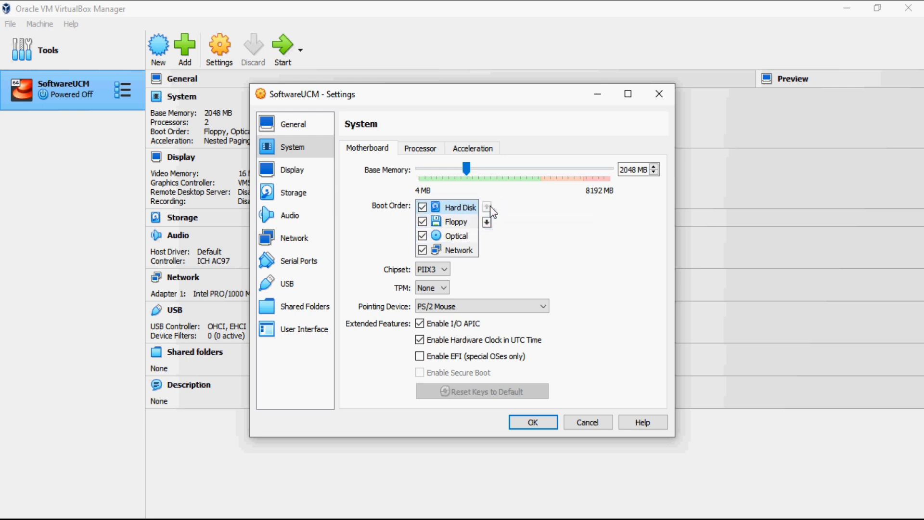
{"action": "left_click", "coordinate": [299, 194]}
{"action": "left_click", "coordinate": [398, 180]}
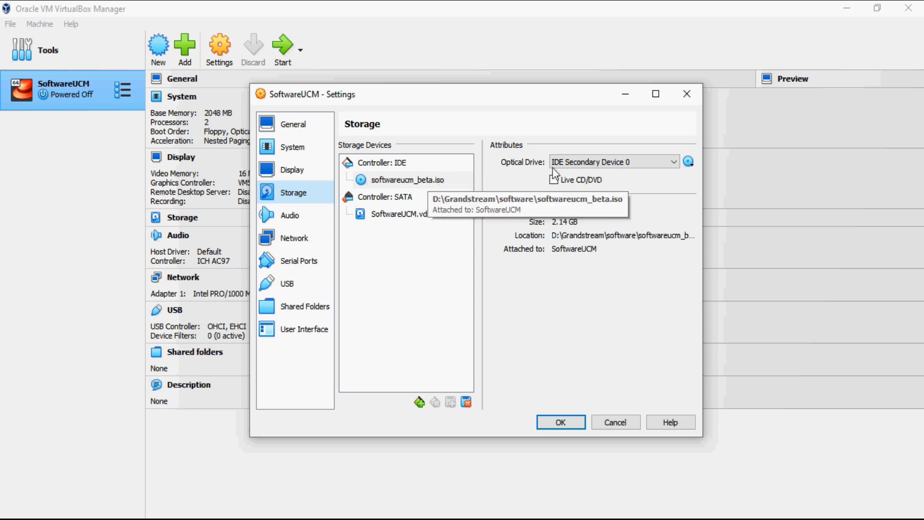
Step: Attach Adapter 1 as Bridged Adapter on the Intel Dual Band Wireless-AC 8265 and save
{"action": "left_click", "coordinate": [689, 162]}
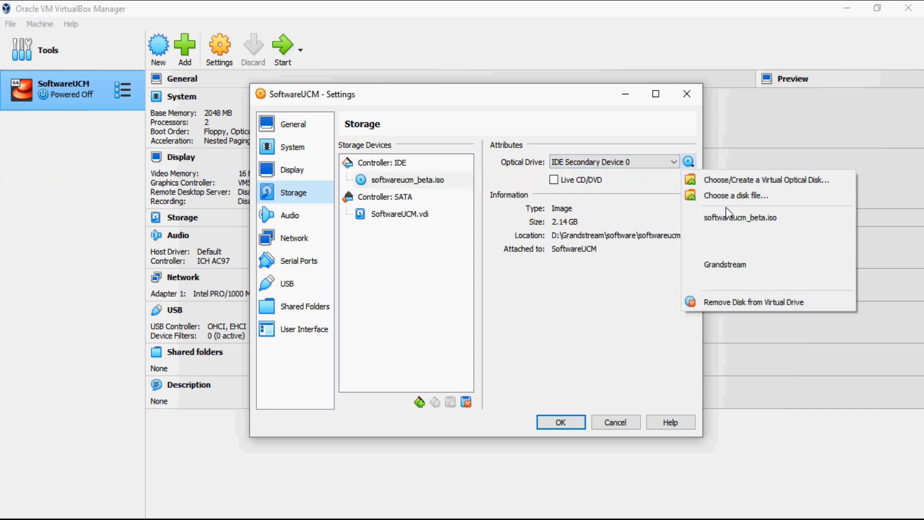
{"action": "left_click", "coordinate": [630, 205]}
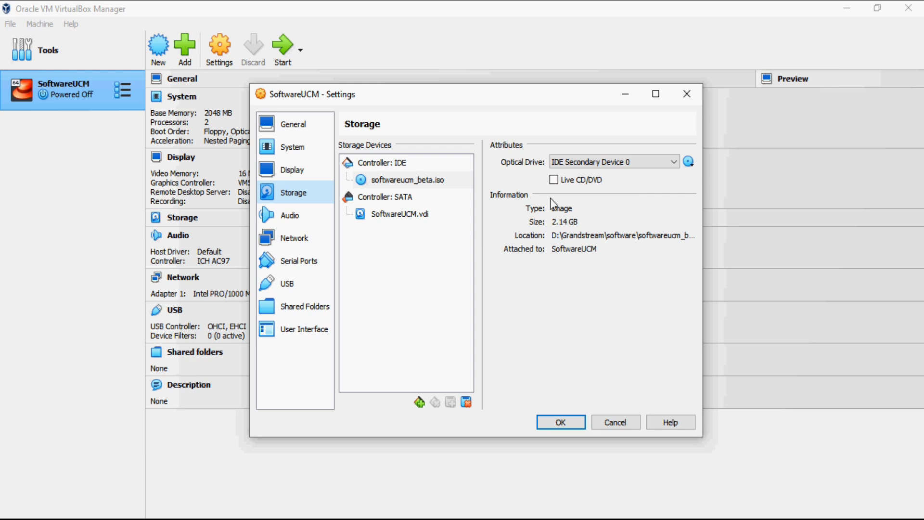
{"action": "left_click", "coordinate": [302, 240]}
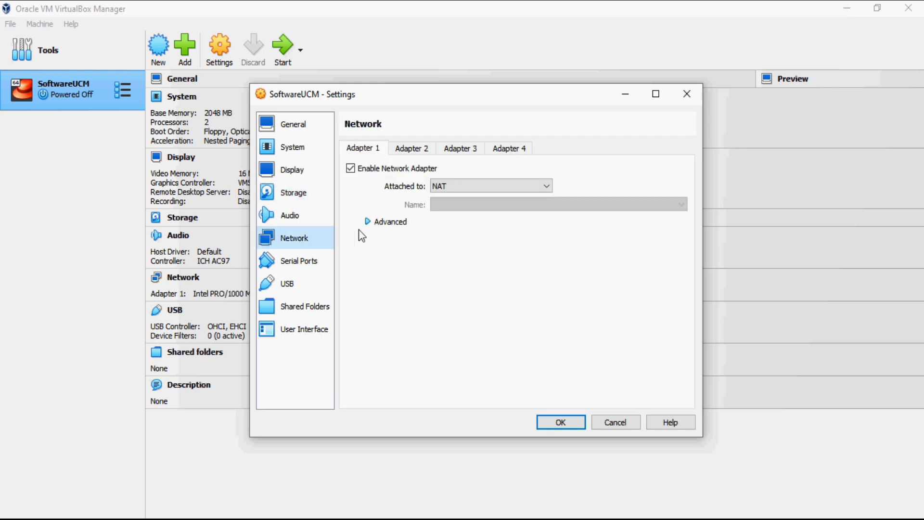
{"action": "left_click", "coordinate": [444, 187]}
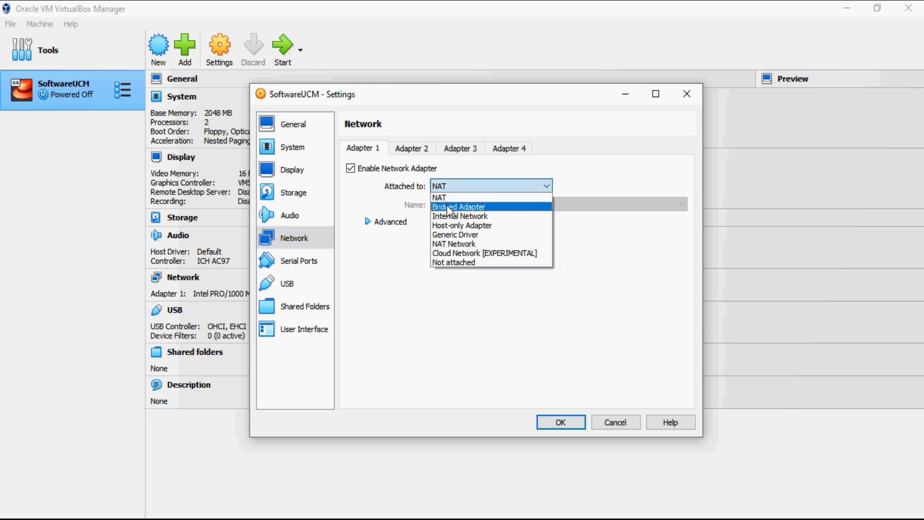
{"action": "left_click", "coordinate": [447, 207]}
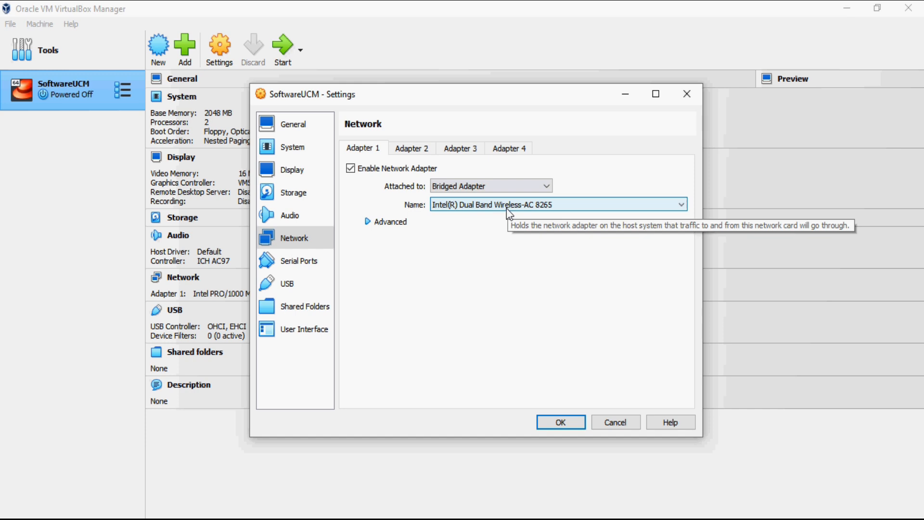
{"action": "left_click", "coordinate": [560, 423]}
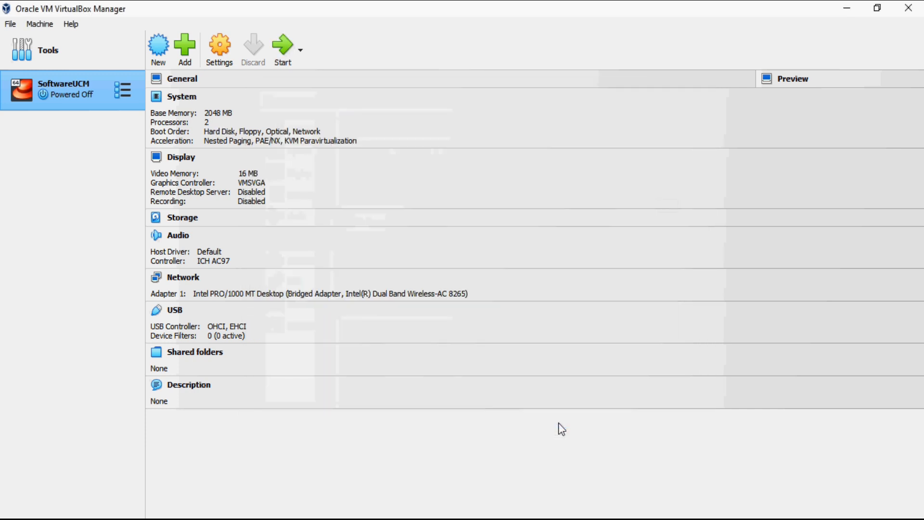
Step: Start the SoftwareUCM virtual machine from the toolbar
{"action": "left_click", "coordinate": [284, 60]}
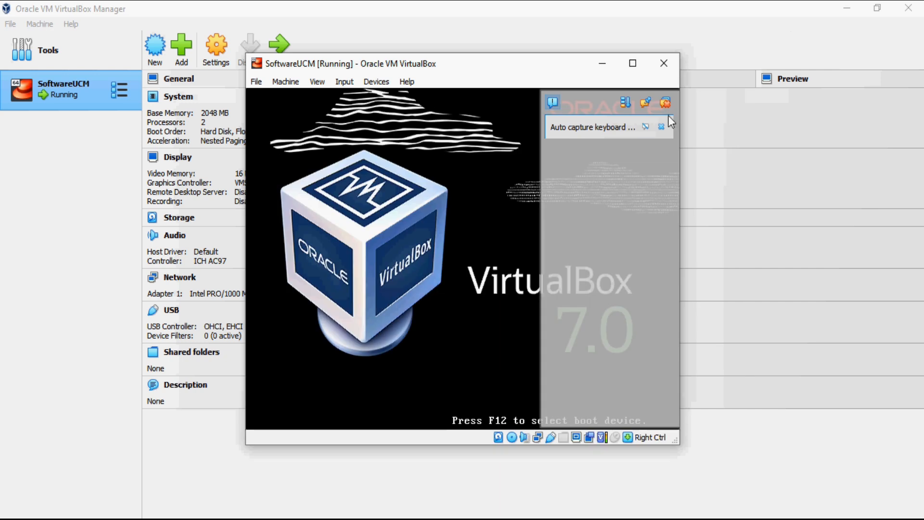
Step: Maximize the VM window, dismiss the capture notices, and run the Install SoftwareUCM boot option
{"action": "left_click", "coordinate": [634, 65]}
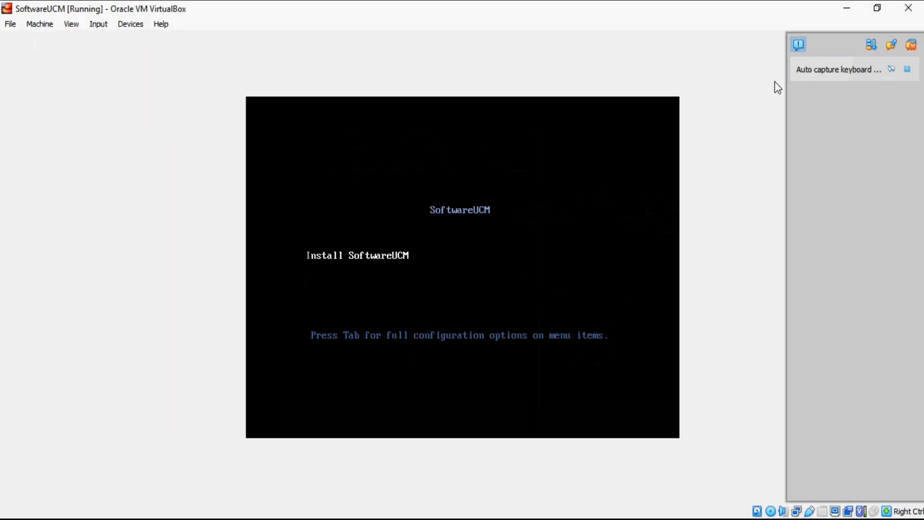
{"action": "left_click", "coordinate": [908, 70]}
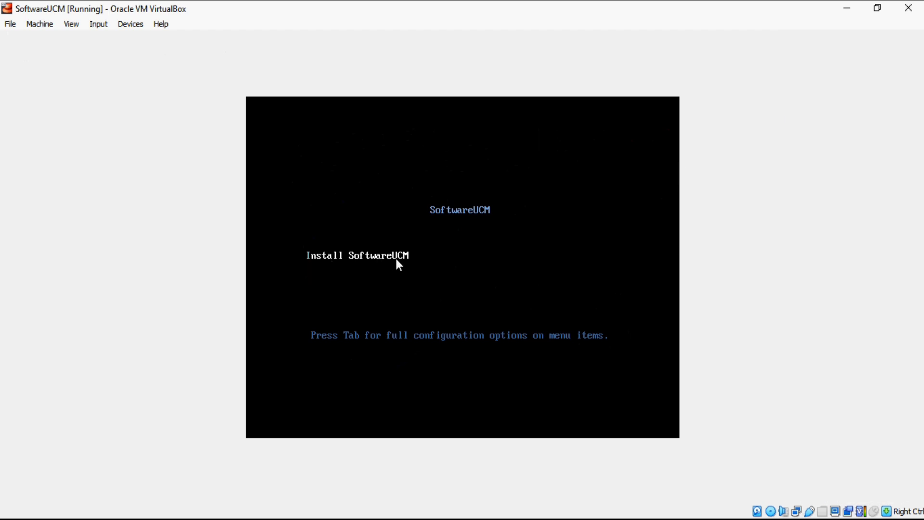
{"action": "key", "text": "Return"}
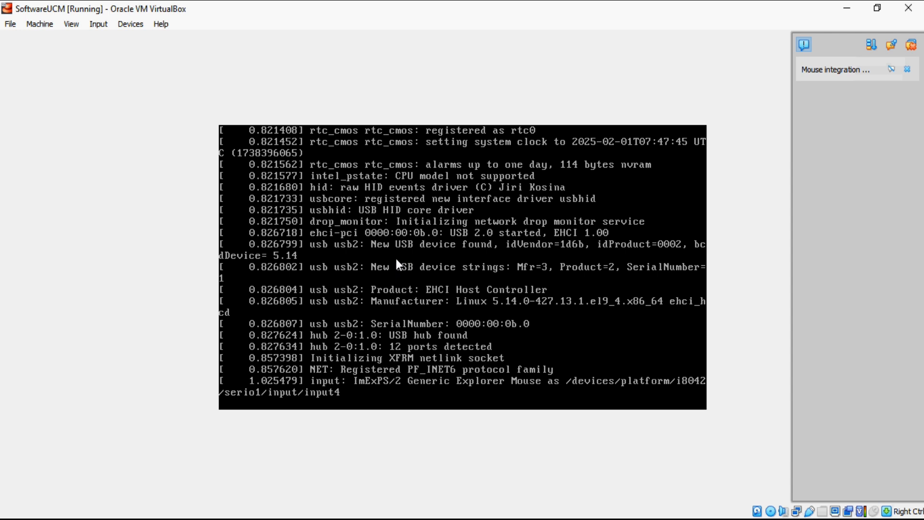
{"action": "left_click", "coordinate": [907, 69]}
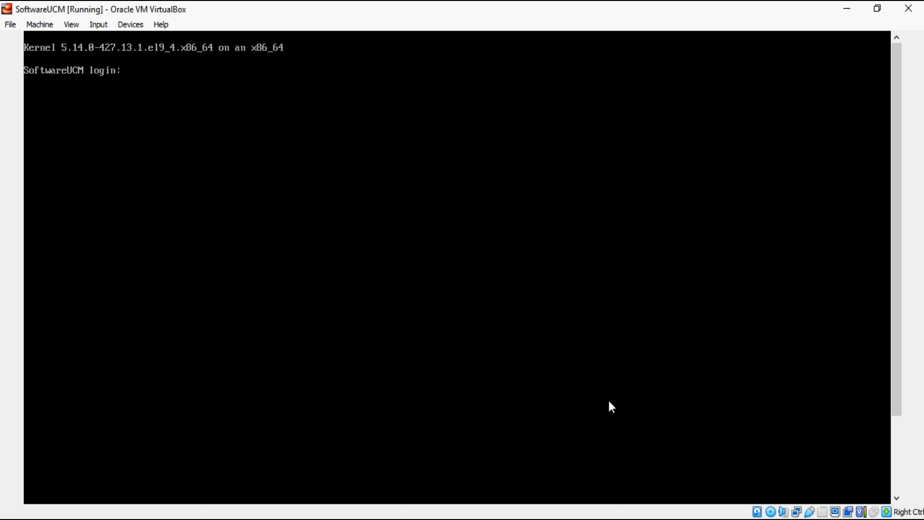
Step: Log in as support and set the new support password, retyping it after a mismatch
{"action": "type", "text": "support"}
{"action": "key", "text": "Return"}
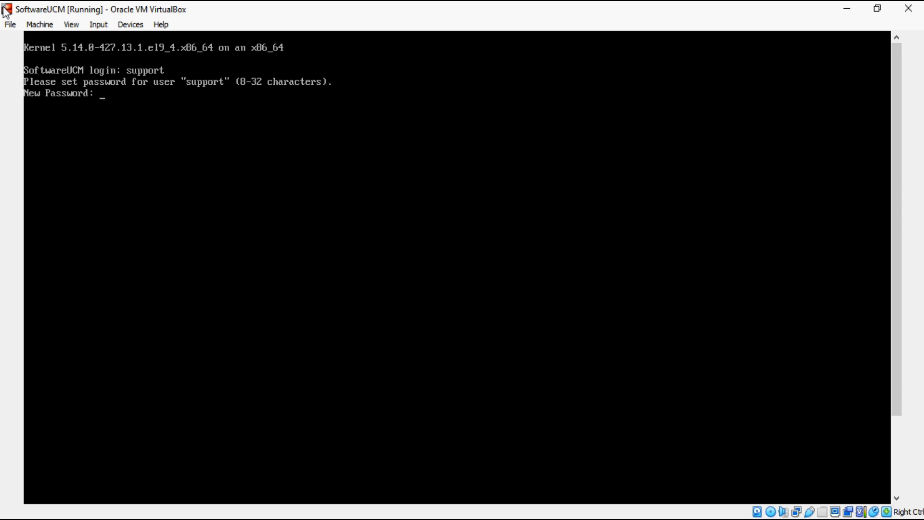
{"action": "key", "text": "Return"}
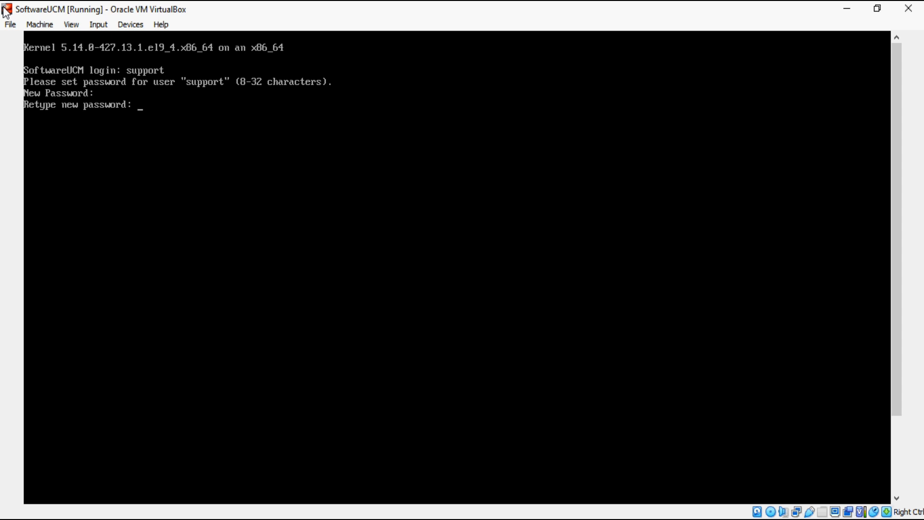
{"action": "key", "text": "Return"}
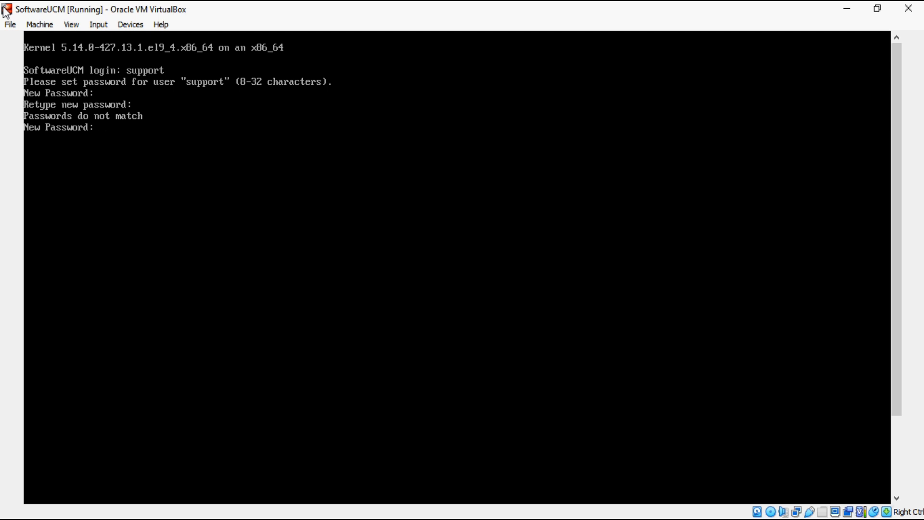
{"action": "key", "text": "Return"}
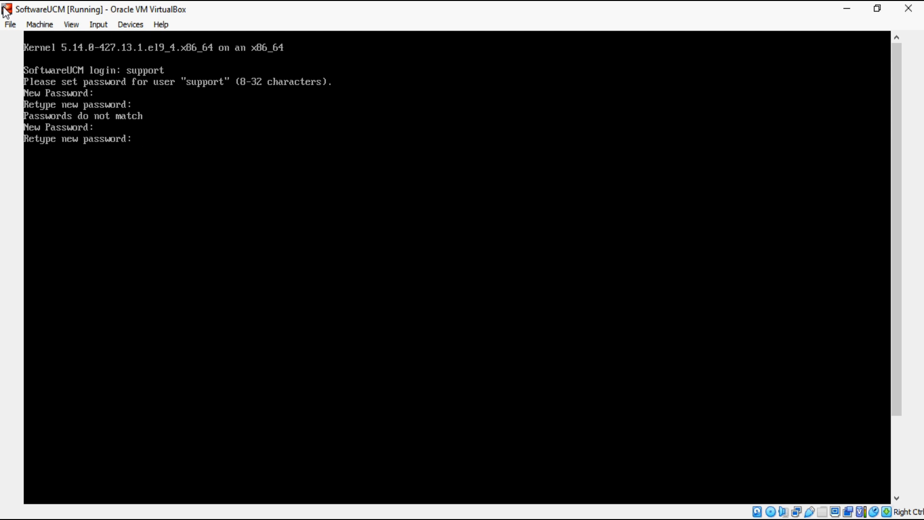
{"action": "key", "text": "Return"}
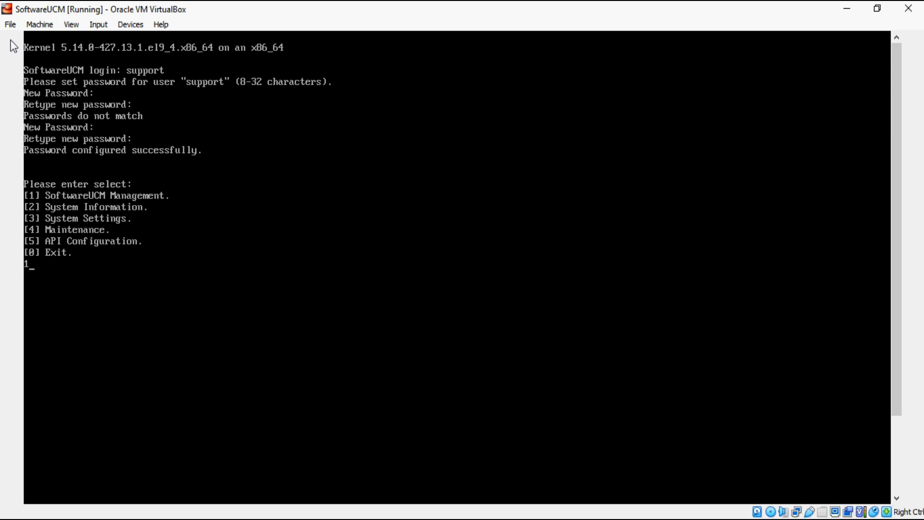
Step: Open SoftwareUCM Management and choose option 1 to list the SoftwareUCM instances
{"action": "key", "text": "Return"}
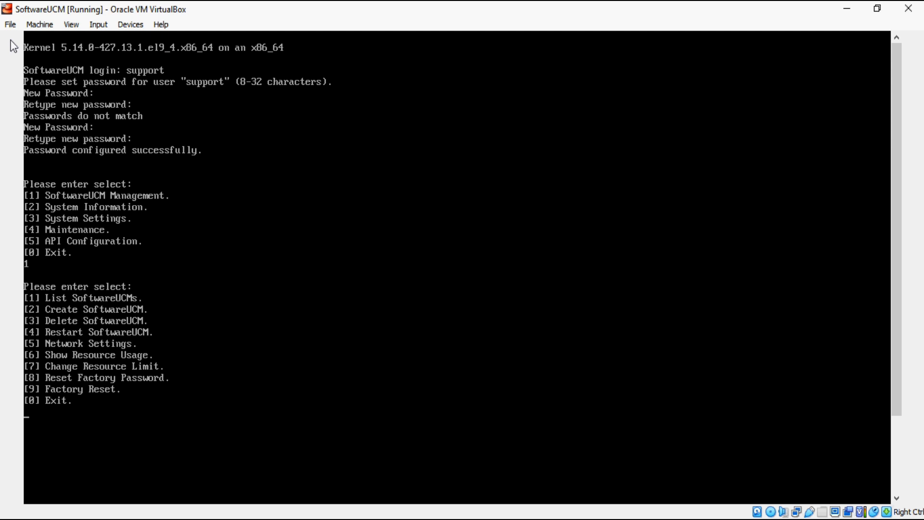
{"action": "type", "text": "1"}
{"action": "key", "text": "Return"}
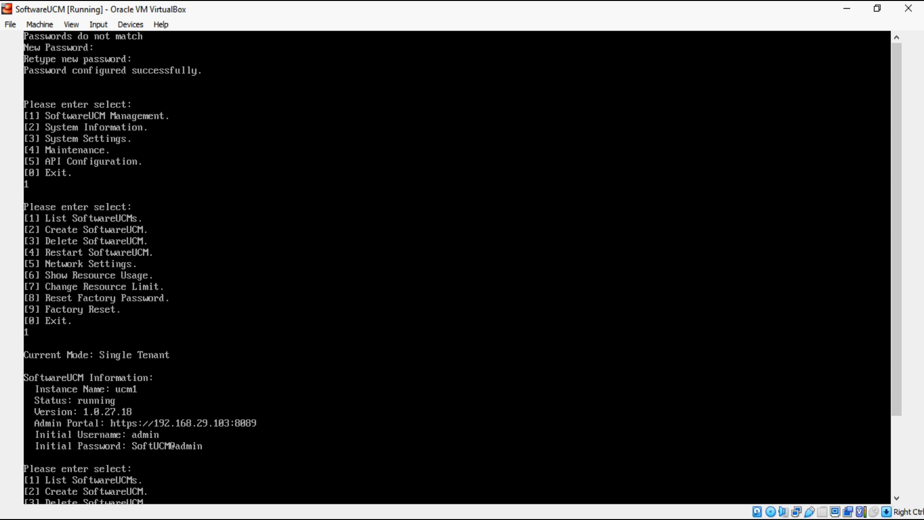
Step: Load 192.168.29.103 in a new Firefox tab and accept the certificate warning
{"action": "mouse_move", "coordinate": [443, 513]}
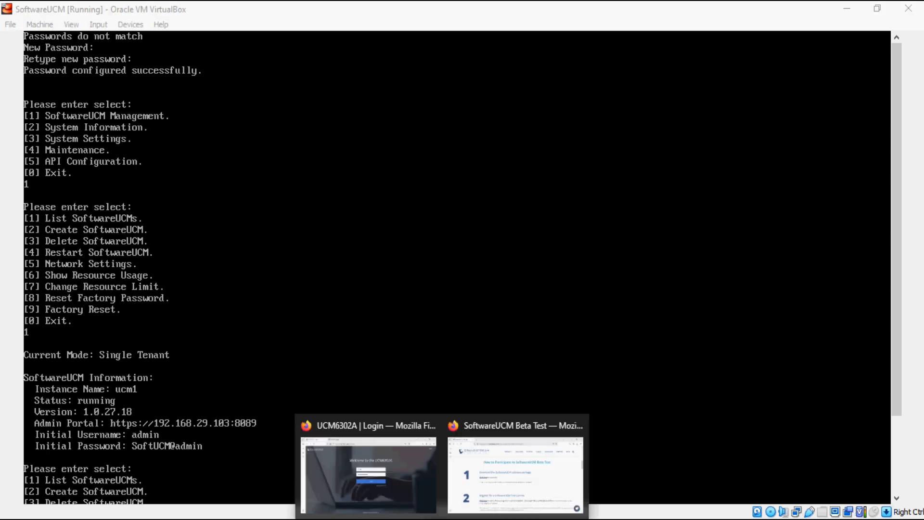
{"action": "left_click", "coordinate": [471, 486]}
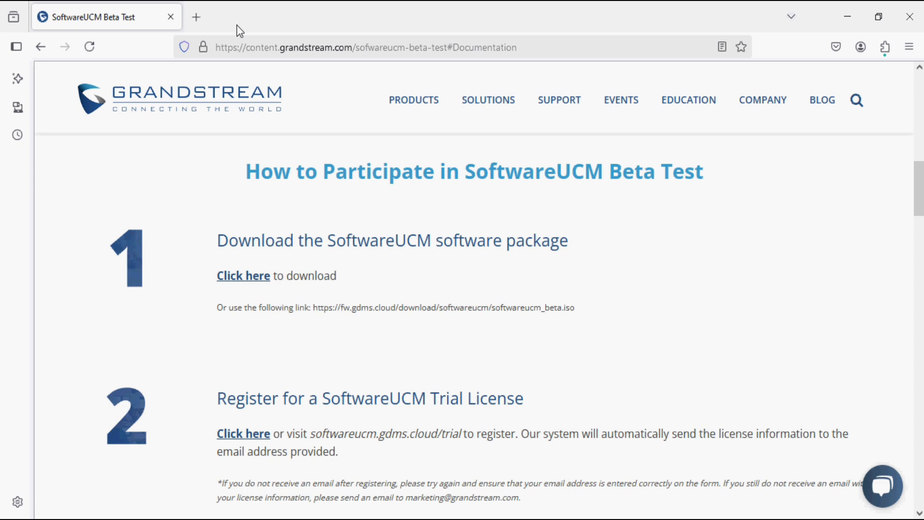
{"action": "left_click", "coordinate": [201, 13]}
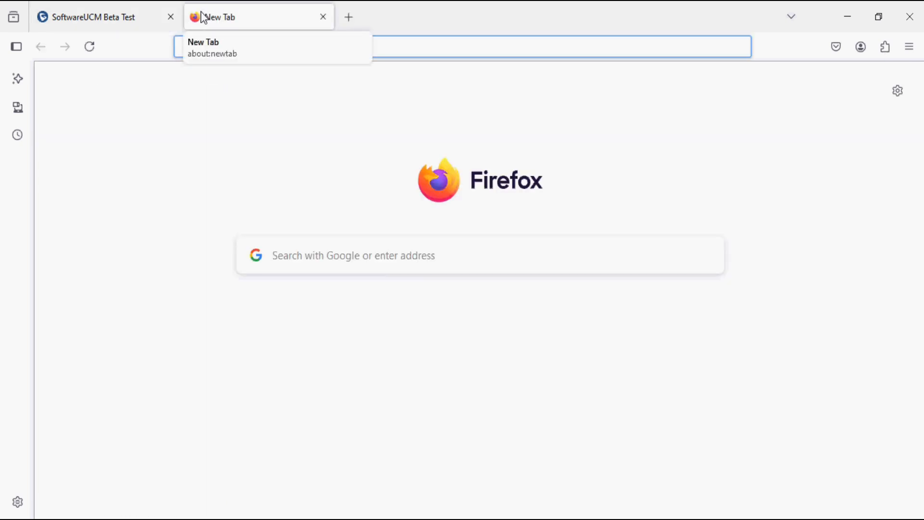
{"action": "type", "text": "1"}
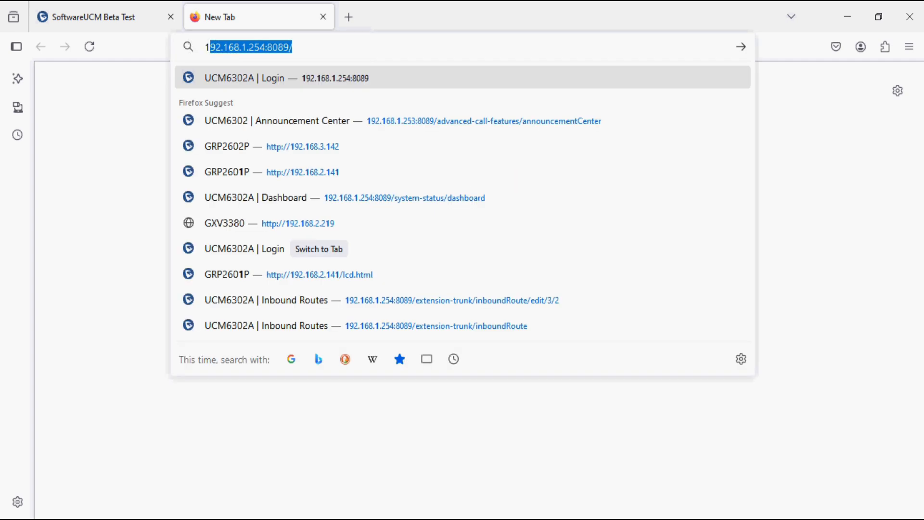
{"action": "type", "text": "92.168."}
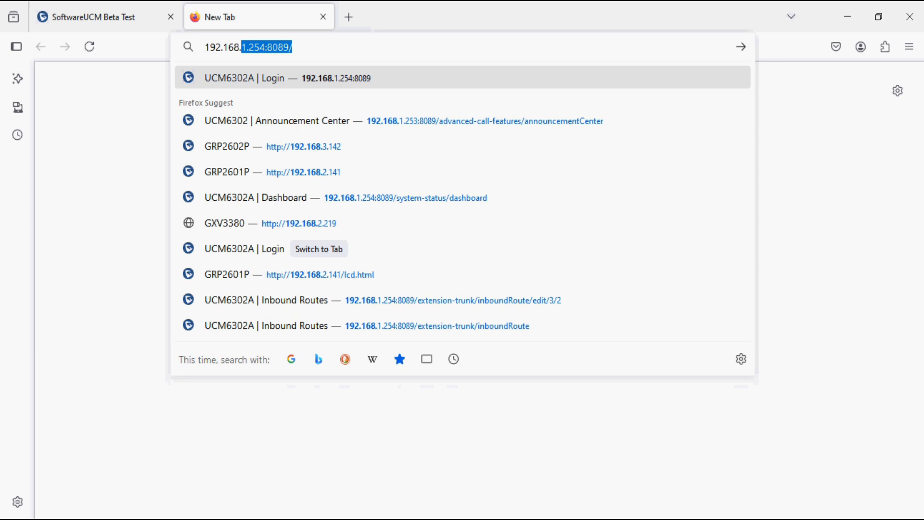
{"action": "type", "text": "29.103"}
{"action": "key", "text": "Return"}
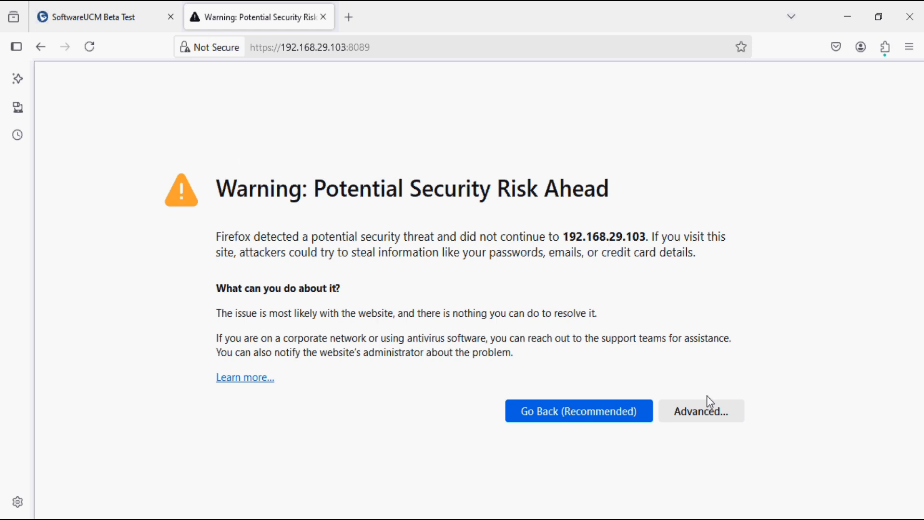
{"action": "left_click", "coordinate": [706, 415]}
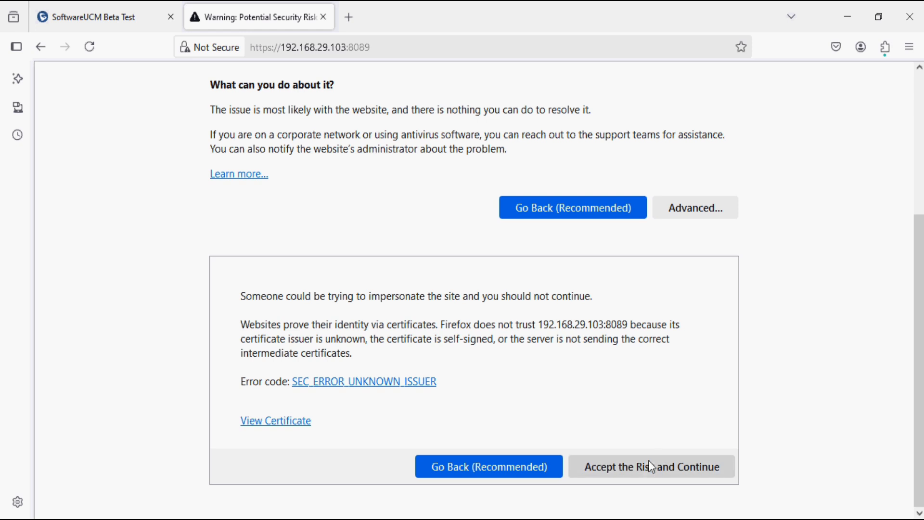
{"action": "left_click", "coordinate": [643, 472]}
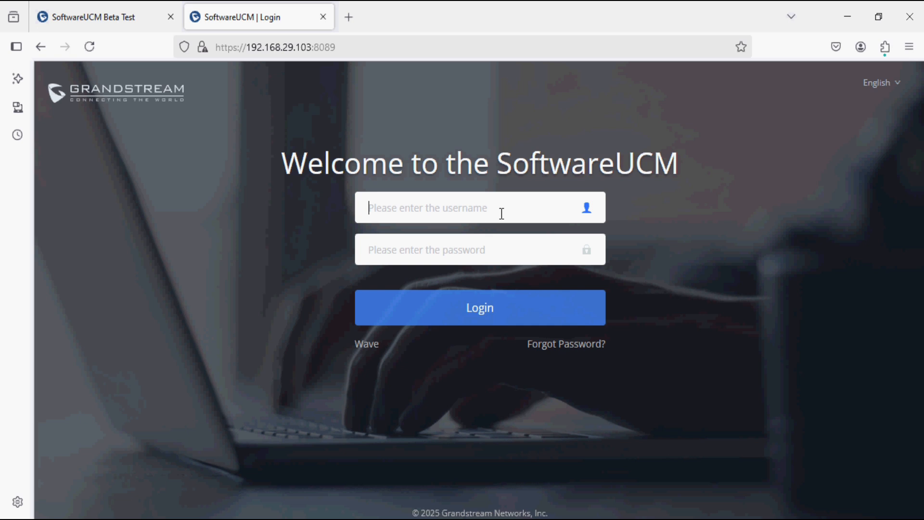
Step: Log in to the SoftwareUCM admin portal as admin using the account password
{"action": "type", "text": "admin"}
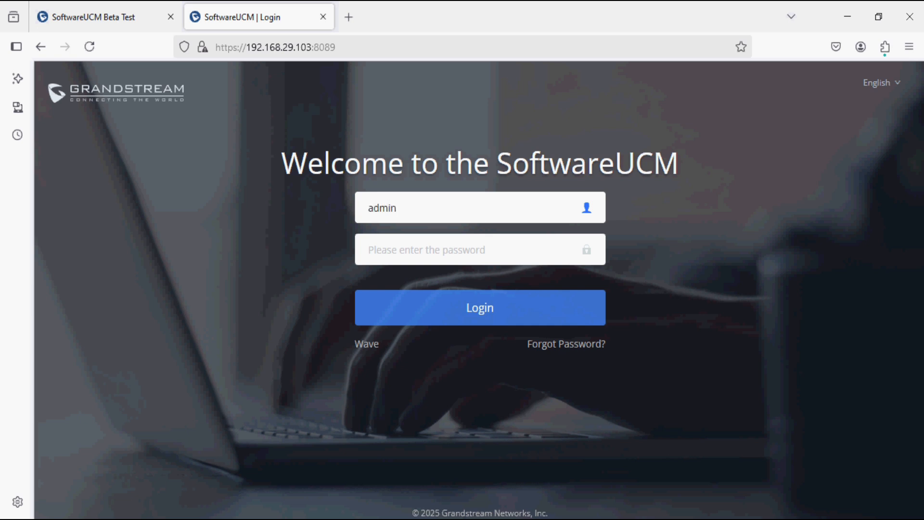
{"action": "key", "text": "Tab"}
{"action": "type", "text": "••••"}
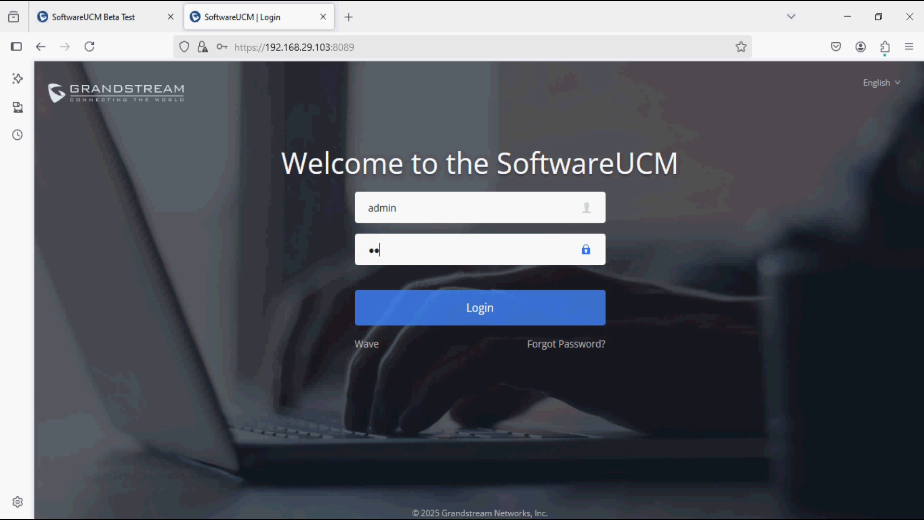
{"action": "type", "text": "•••••••"}
{"action": "key", "text": "Return"}
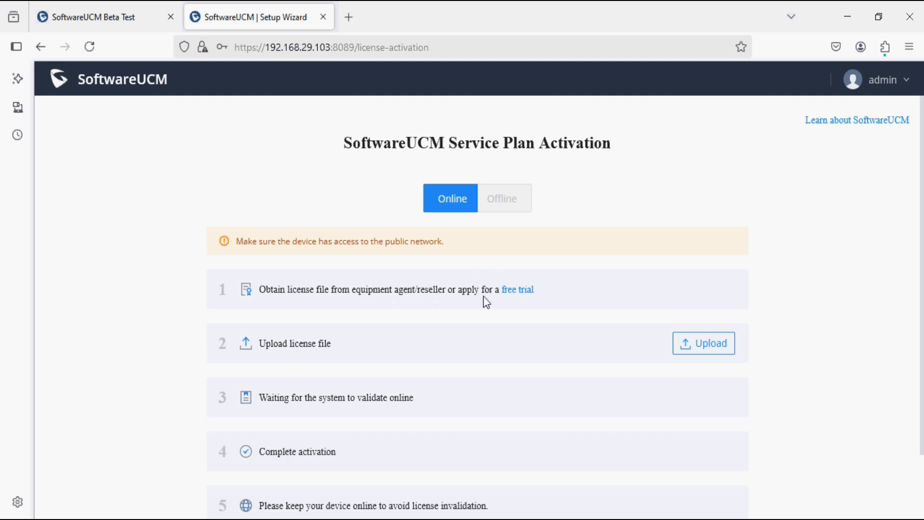
Step: Open the SoftwareUCM free trial registration form and fill in the contact e-mail address
{"action": "left_click", "coordinate": [515, 293]}
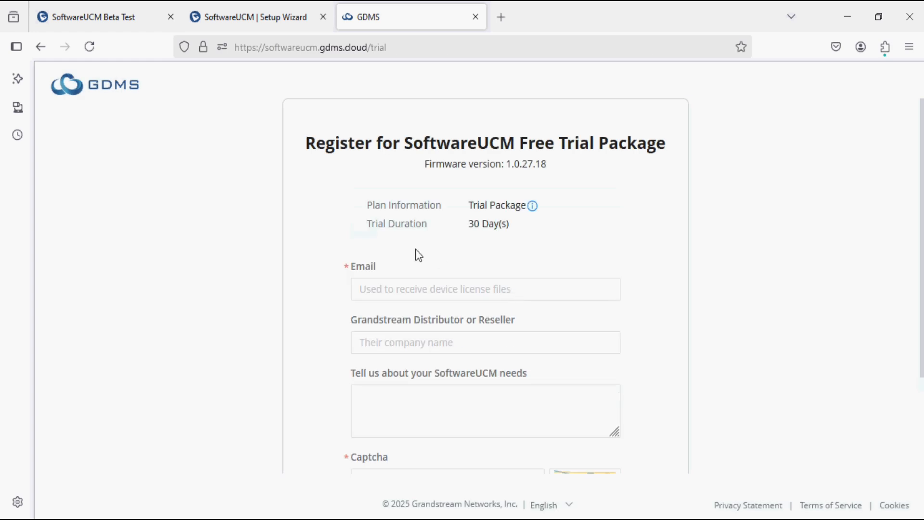
{"action": "left_click", "coordinate": [392, 294]}
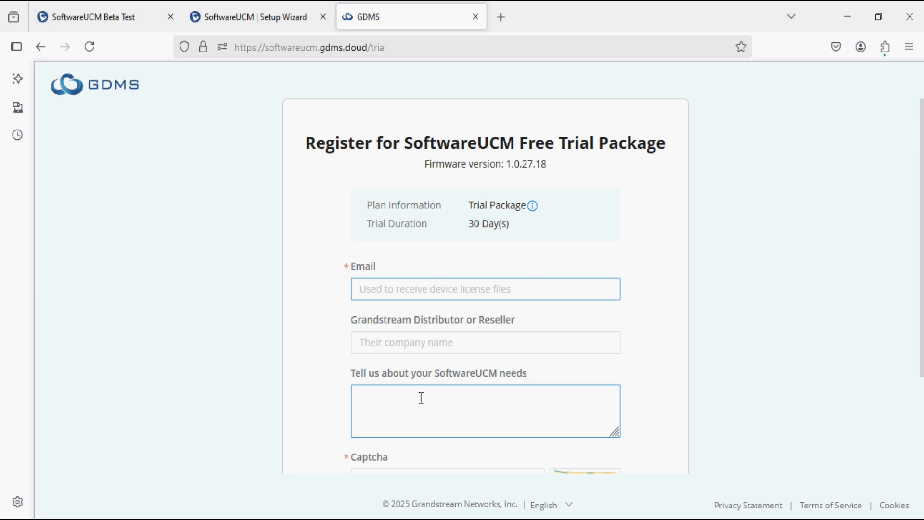
{"action": "scroll", "coordinate": [442, 445], "scroll_direction": "down", "scroll_amount": 3}
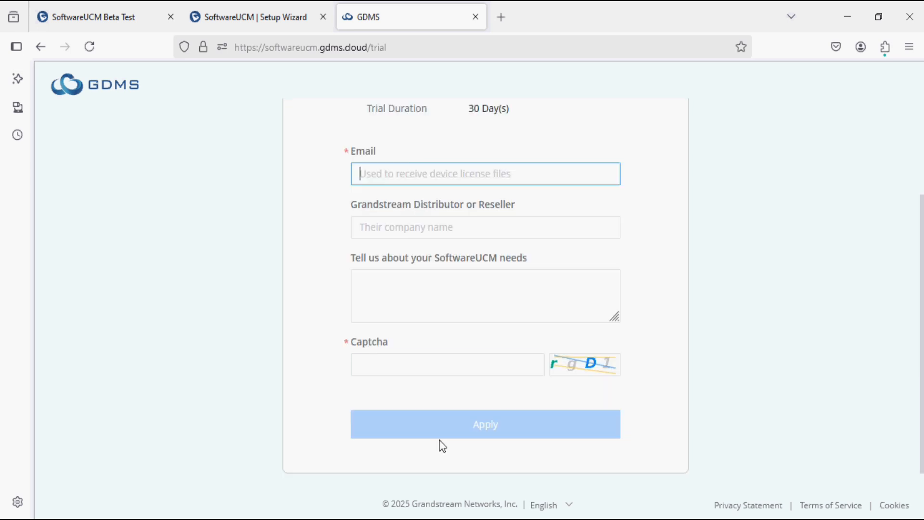
{"action": "scroll", "coordinate": [439, 443], "scroll_direction": "up", "scroll_amount": 3}
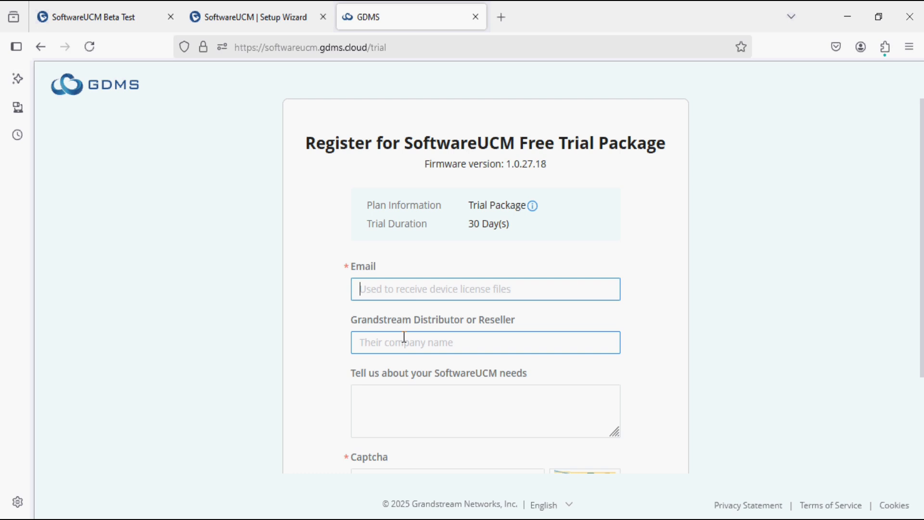
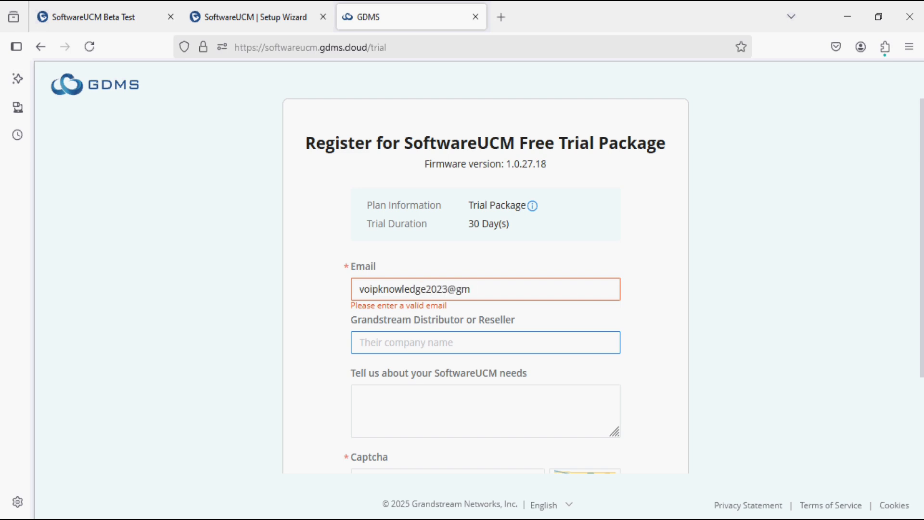
Step: Enter Grandstream as reseller and 'Beta Testing' as needs, then type the captcha code
{"action": "key", "text": "Tab"}
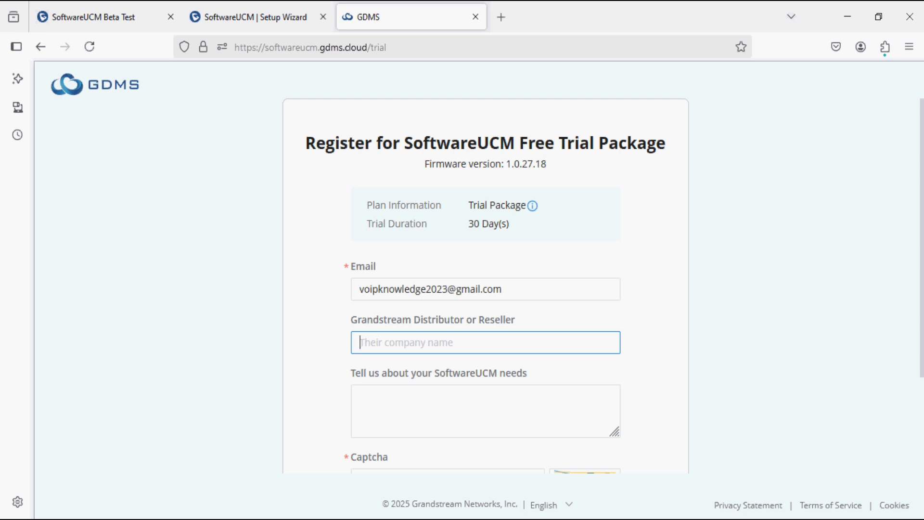
{"action": "type", "text": "Gr"}
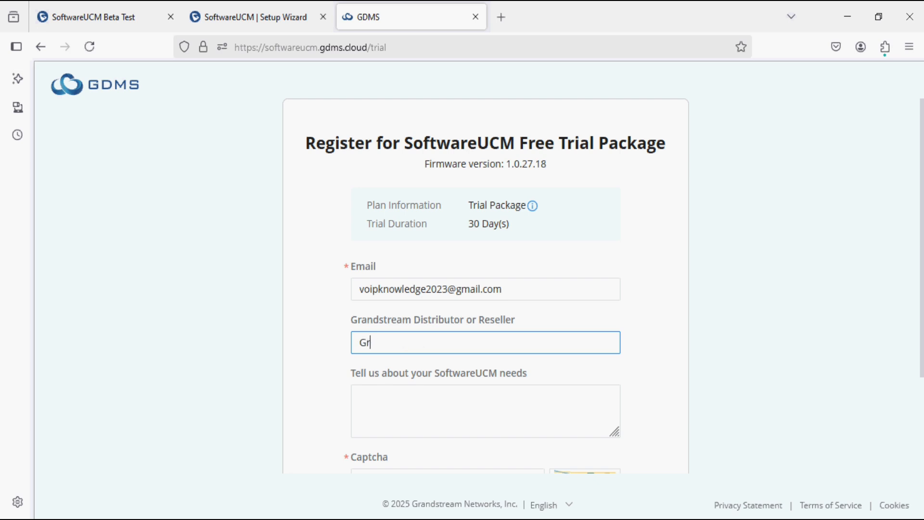
{"action": "type", "text": "andstream"}
{"action": "left_click", "coordinate": [406, 416]}
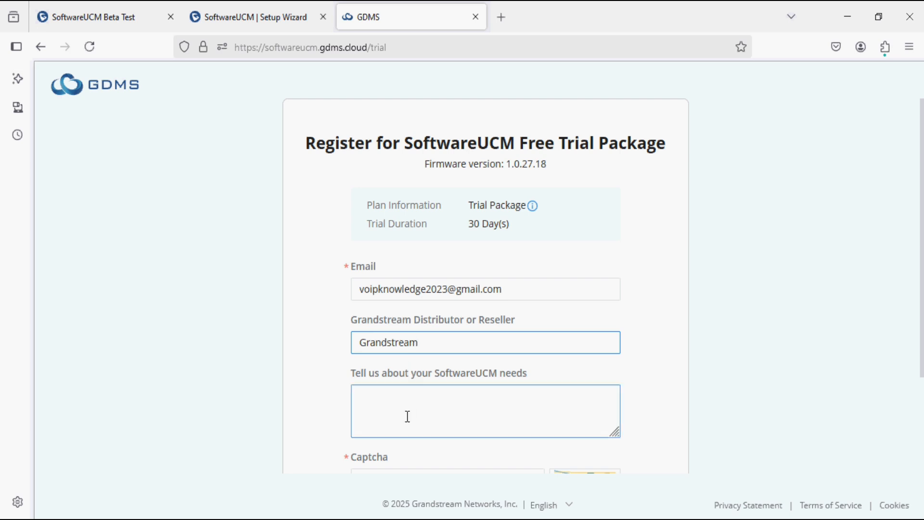
{"action": "type", "text": "Bet"}
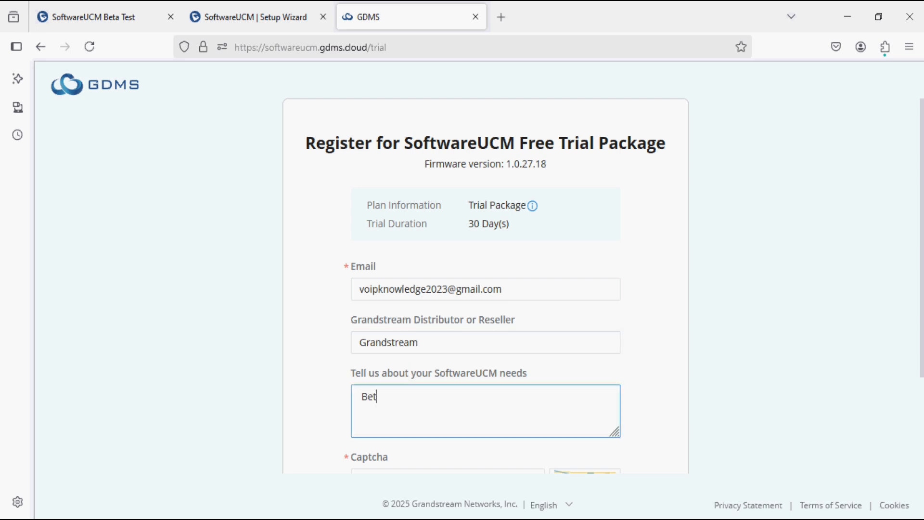
{"action": "type", "text": "a Testing"}
{"action": "scroll", "coordinate": [423, 470], "scroll_direction": "down", "scroll_amount": 3}
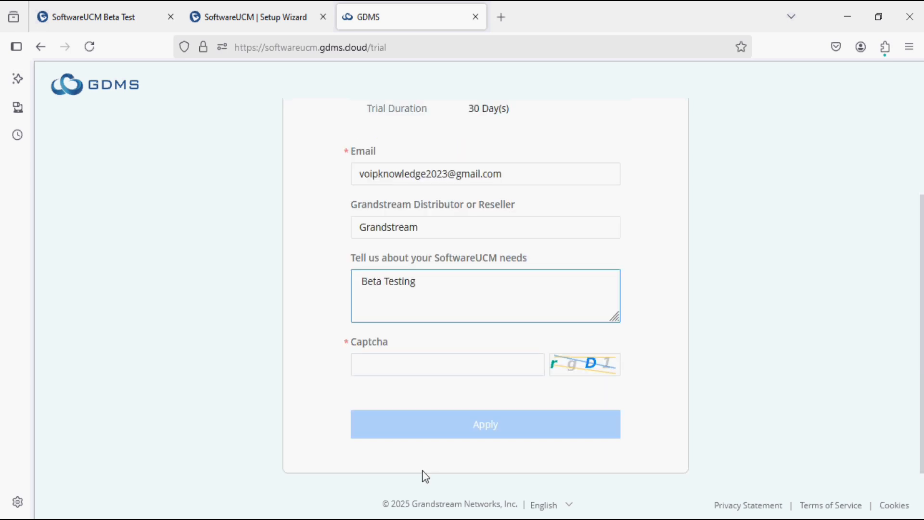
{"action": "left_click", "coordinate": [426, 363]}
{"action": "left_click", "coordinate": [425, 364]}
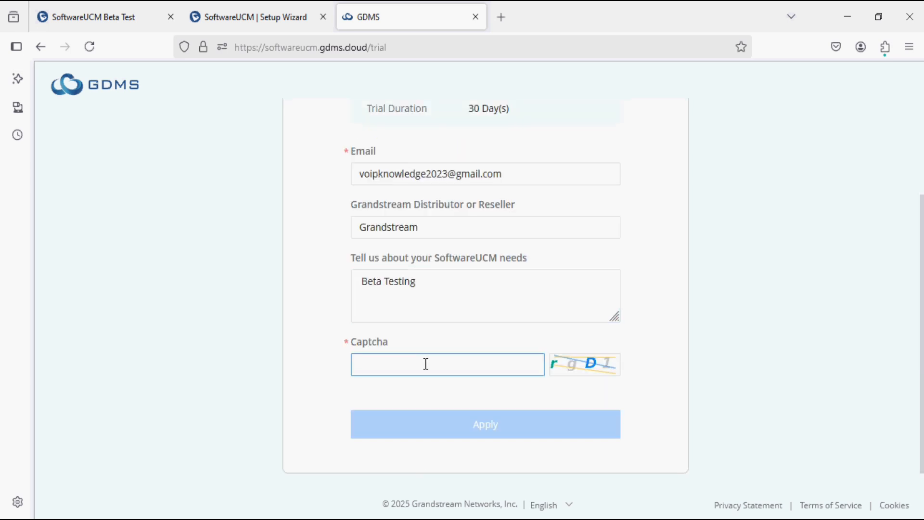
{"action": "type", "text": "rgD"}
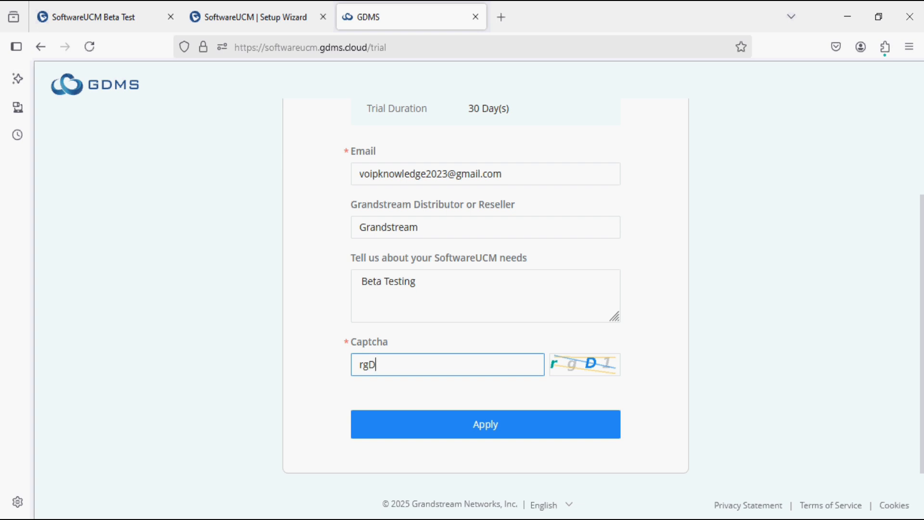
{"action": "type", "text": "1"}
Step: Submit the trial application, review the 30-day Trial Package success page, then return to SoftwareUCM
{"action": "left_click", "coordinate": [458, 423]}
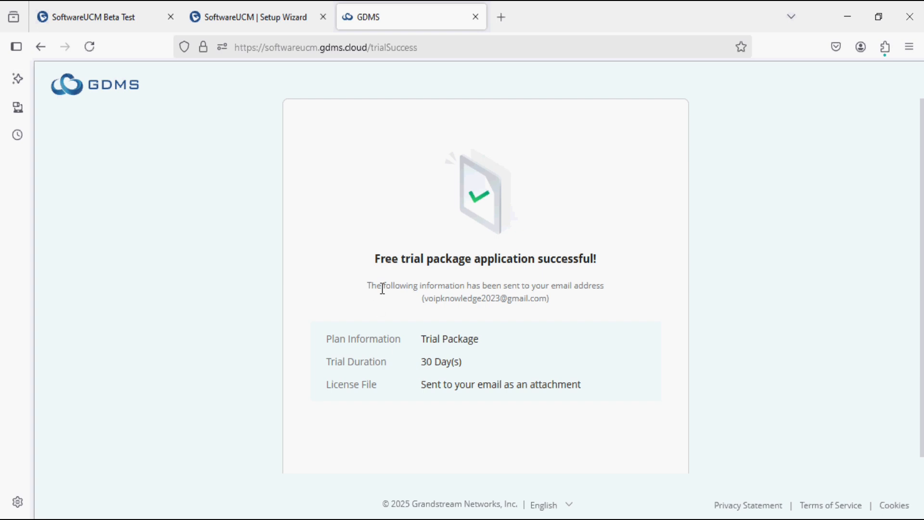
{"action": "scroll", "coordinate": [382, 288], "scroll_direction": "down", "scroll_amount": 1}
{"action": "scroll", "coordinate": [382, 288], "scroll_direction": "up", "scroll_amount": 1}
{"action": "left_click", "coordinate": [277, 17]}
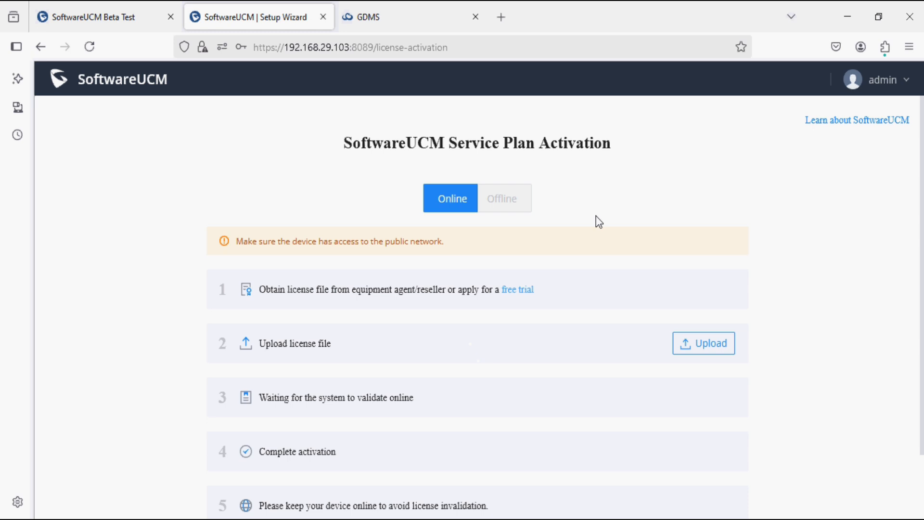
Step: In a new Gmail tab, open the activation e-mail and download its License_Online.dat attachment
{"action": "left_click", "coordinate": [504, 17]}
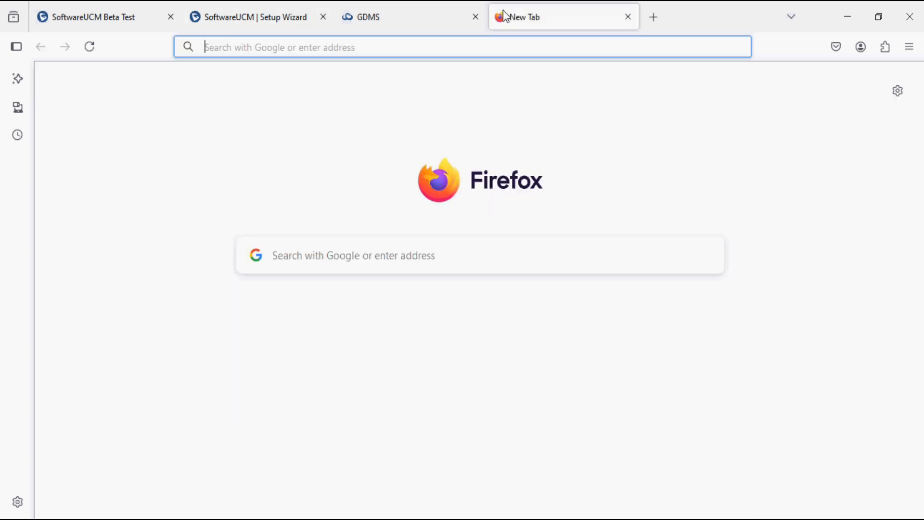
{"action": "type", "text": "g"}
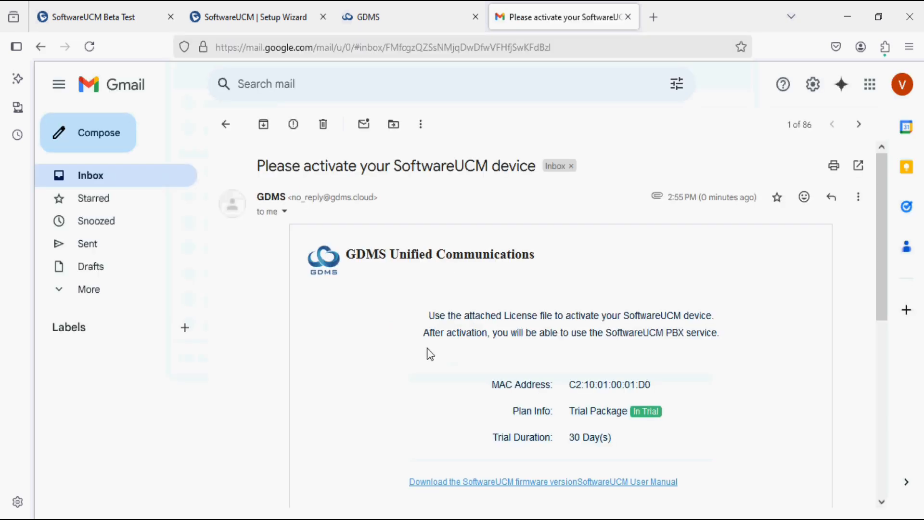
{"action": "scroll", "coordinate": [429, 352], "scroll_direction": "down", "scroll_amount": 5}
{"action": "scroll", "coordinate": [429, 353], "scroll_direction": "up", "scroll_amount": 2}
{"action": "scroll", "coordinate": [429, 353], "scroll_direction": "down", "scroll_amount": 2}
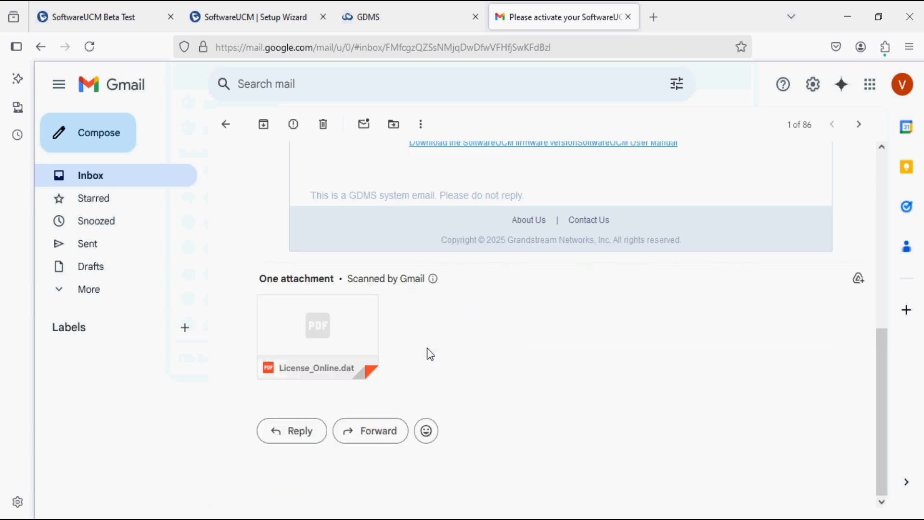
{"action": "mouse_move", "coordinate": [326, 374]}
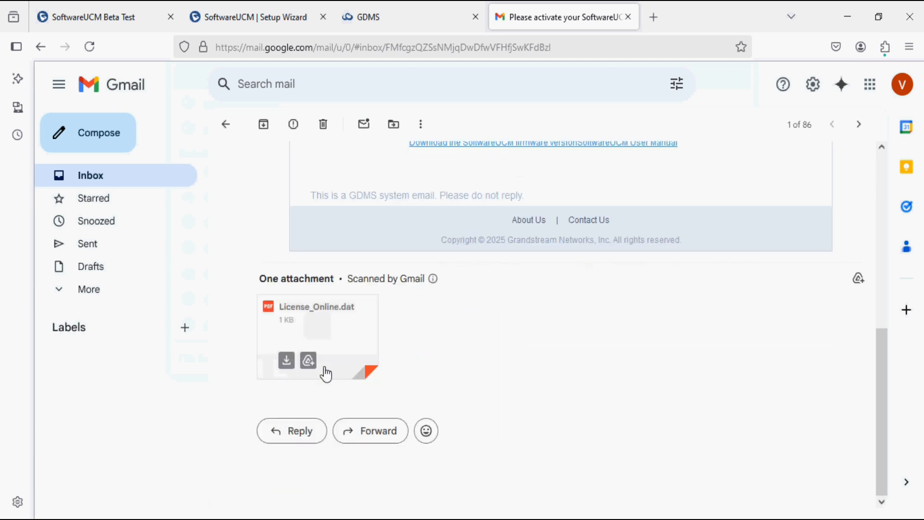
{"action": "left_click", "coordinate": [286, 362]}
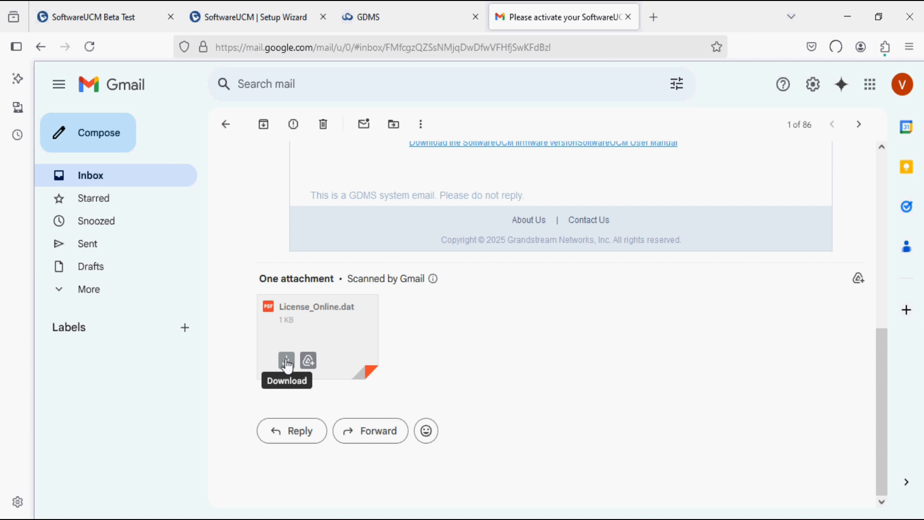
{"action": "left_click", "coordinate": [246, 16]}
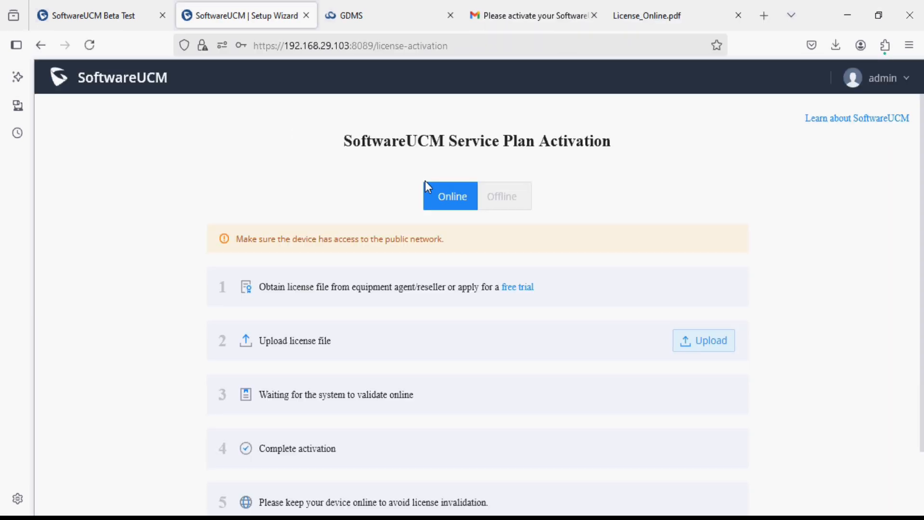
Step: Upload License_Online.dat from Downloads to activate the Trial Package, showing 50 extensions
{"action": "left_click", "coordinate": [701, 351]}
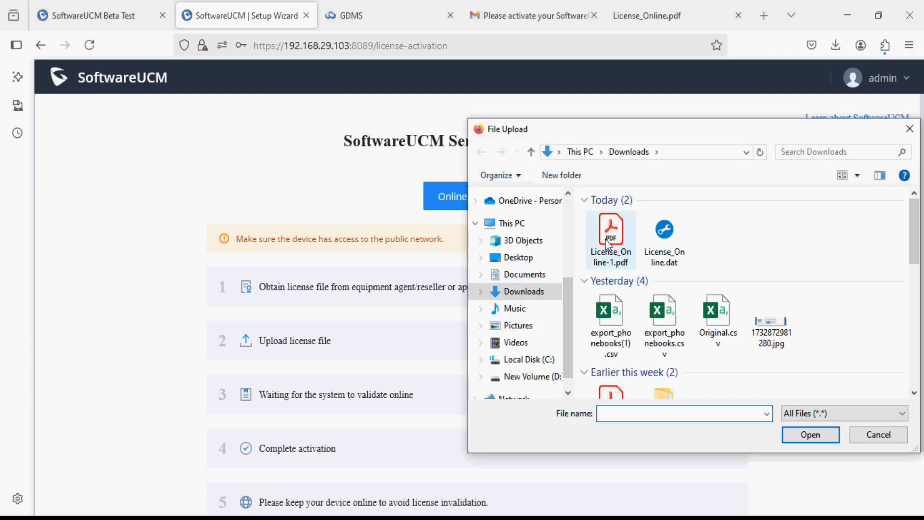
{"action": "left_click", "coordinate": [672, 250]}
{"action": "double_click", "coordinate": [672, 250]}
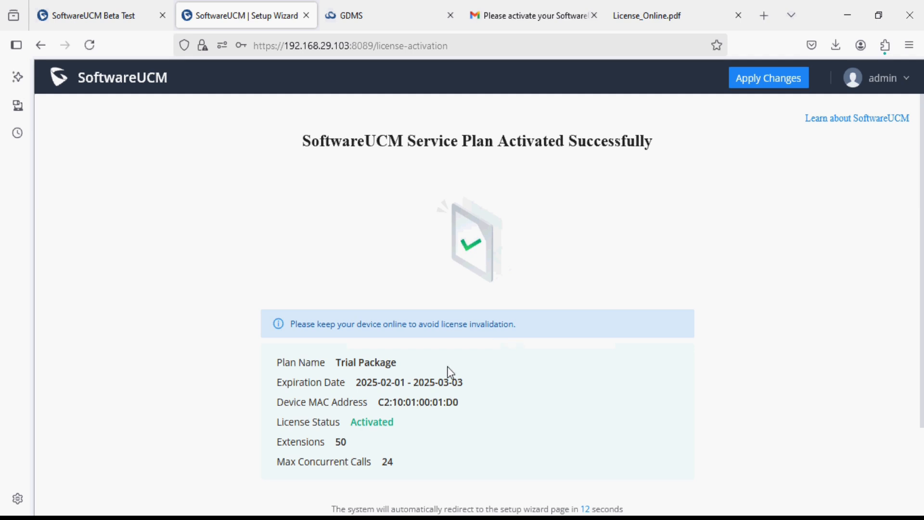
{"action": "scroll", "coordinate": [483, 400], "scroll_direction": "down", "scroll_amount": 3}
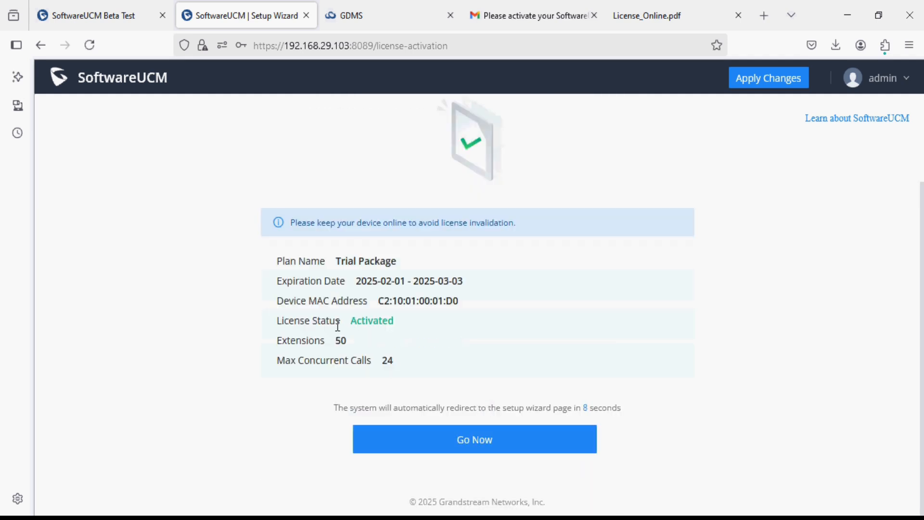
{"action": "left_click_drag", "start_coordinate": [334, 342], "coordinate": [394, 366]}
{"action": "left_click", "coordinate": [433, 360]}
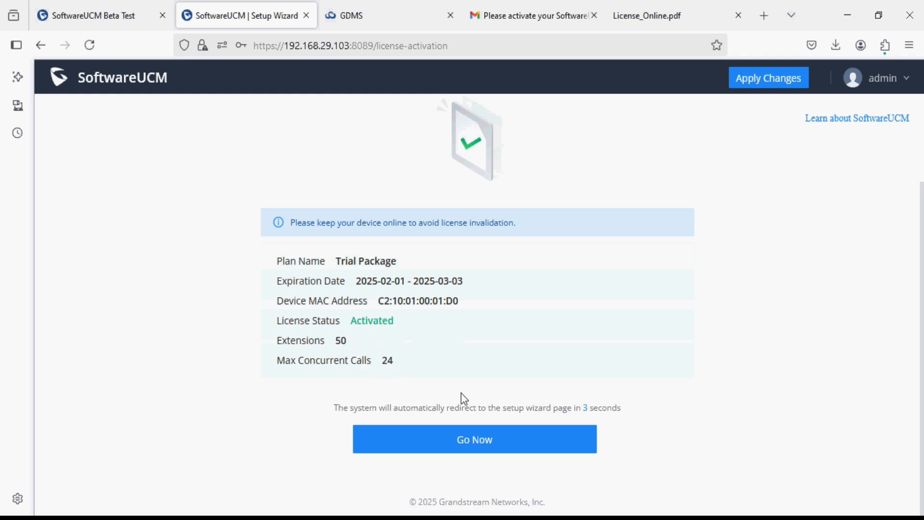
Step: Continue into the setup wizard and enter a new admin password plus its confirmation
{"action": "left_click", "coordinate": [463, 440]}
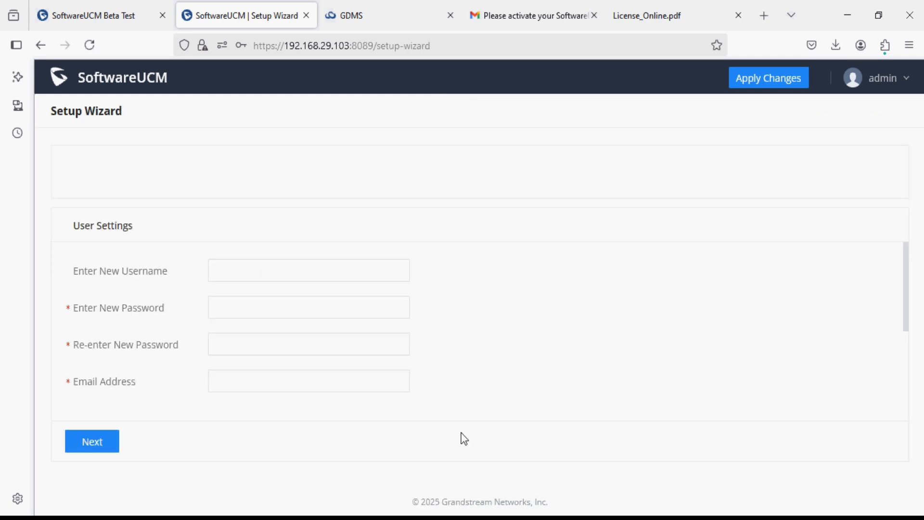
{"action": "scroll", "coordinate": [372, 421], "scroll_direction": "down", "scroll_amount": 3}
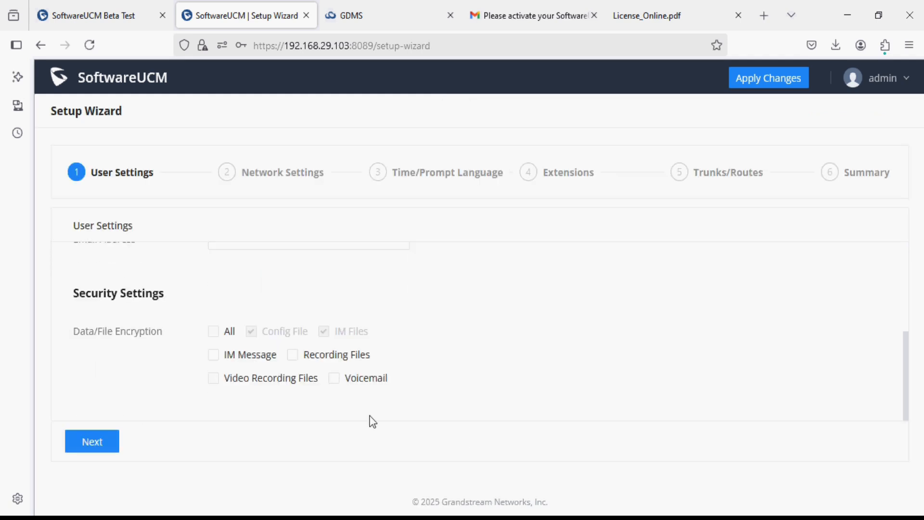
{"action": "scroll", "coordinate": [372, 421], "scroll_direction": "up", "scroll_amount": 3}
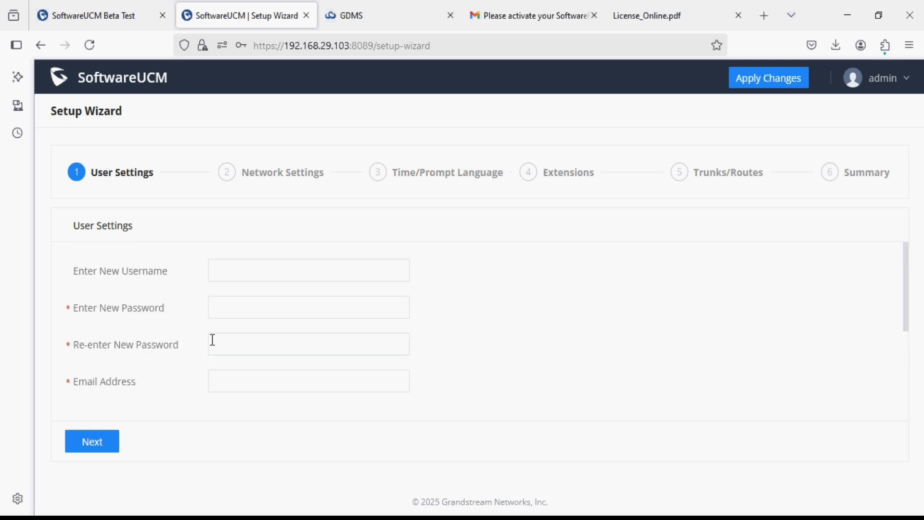
{"action": "left_click", "coordinate": [240, 306]}
{"action": "left_click", "coordinate": [243, 266]}
{"action": "left_click", "coordinate": [233, 311]}
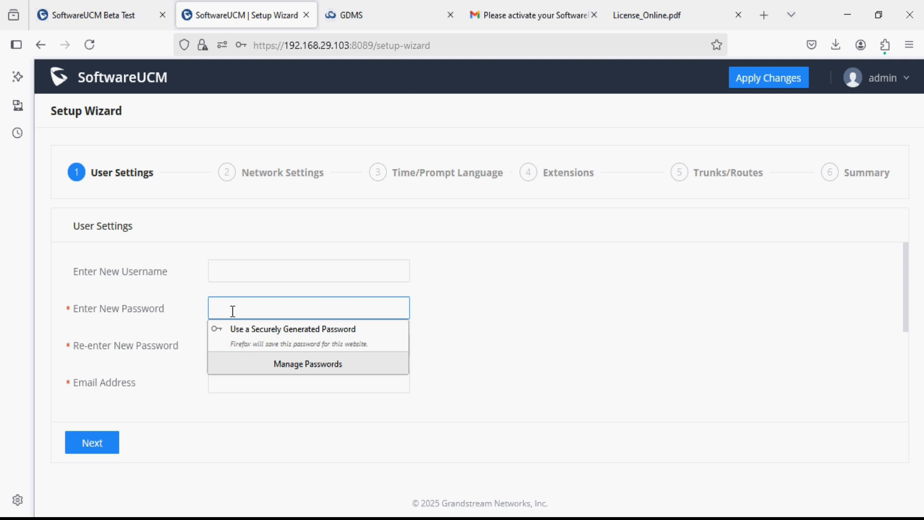
{"action": "type", "text": "admin@1"}
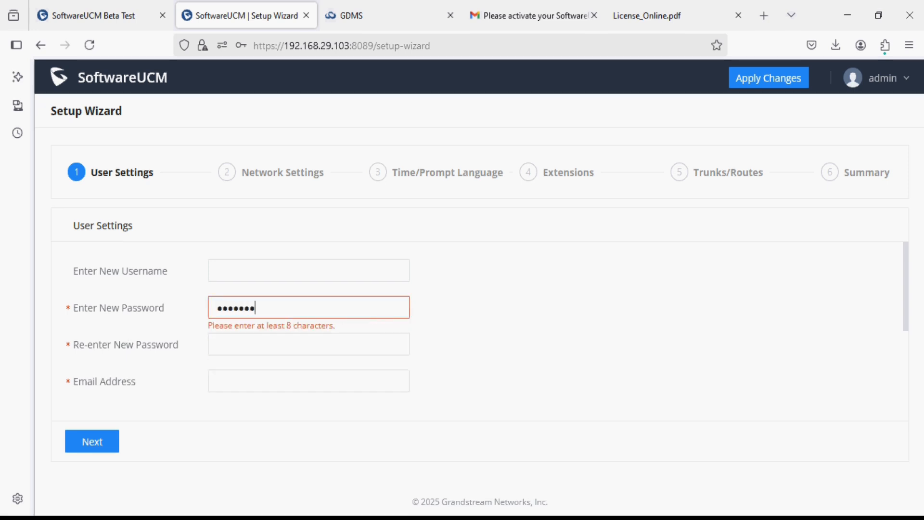
{"action": "type", "text": "234"}
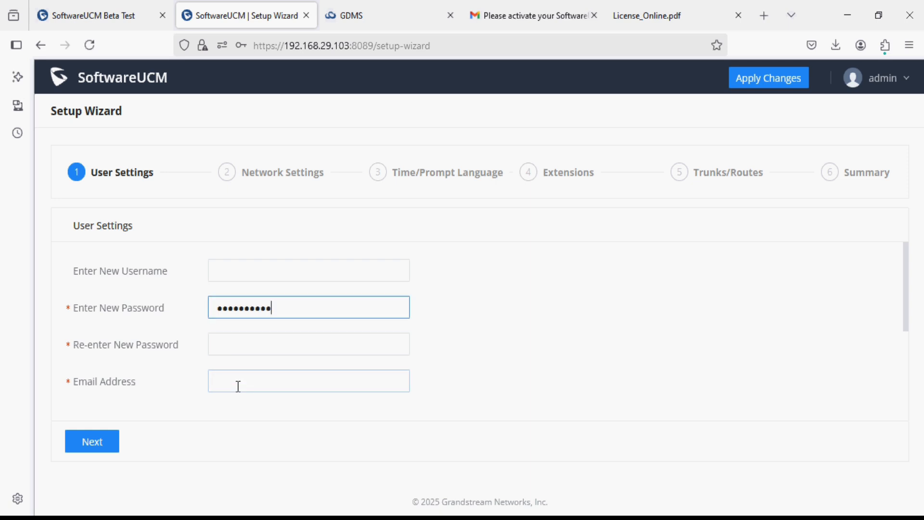
{"action": "left_click", "coordinate": [239, 347]}
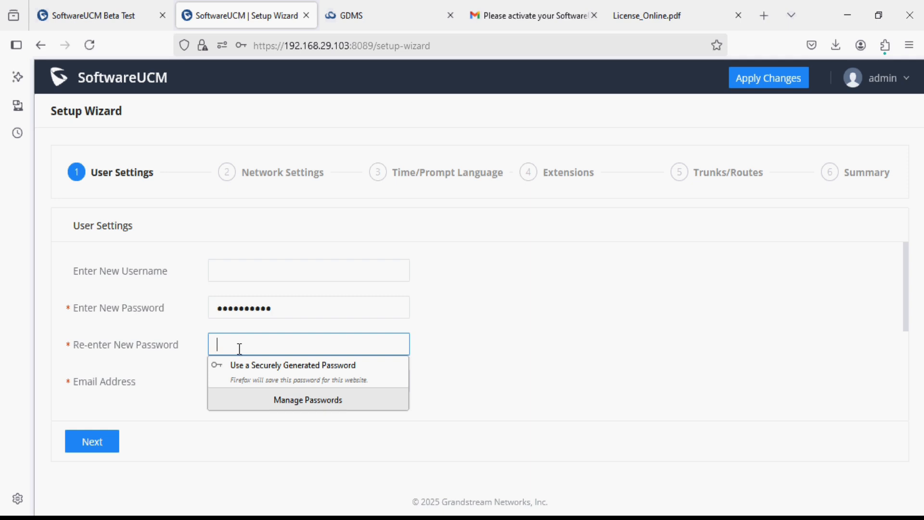
{"action": "type", "text": "admin"}
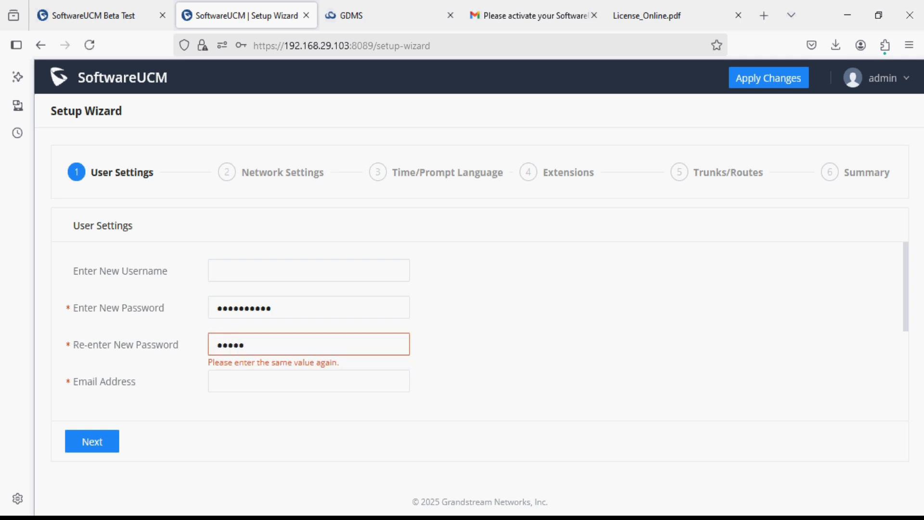
{"action": "type", "text": "@12345"}
Step: Fill in the administrator's e-mail address and finish the User Settings step
{"action": "left_click", "coordinate": [231, 382]}
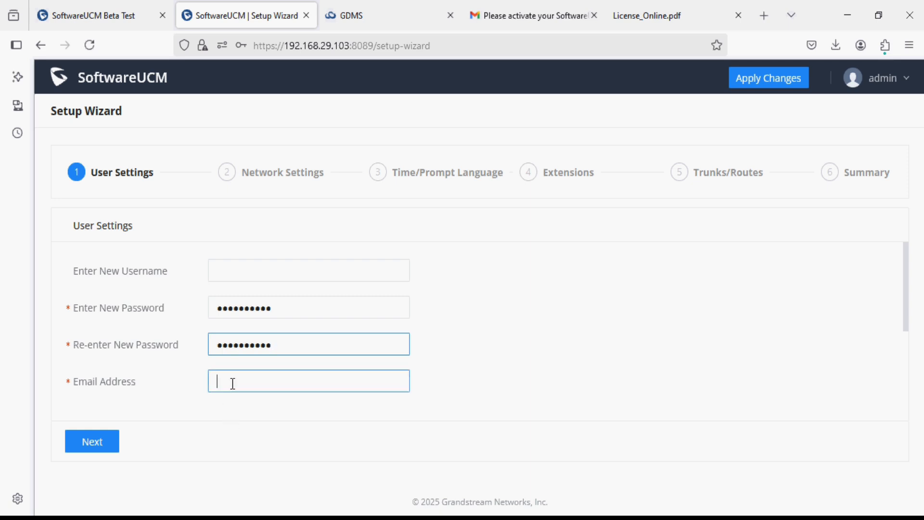
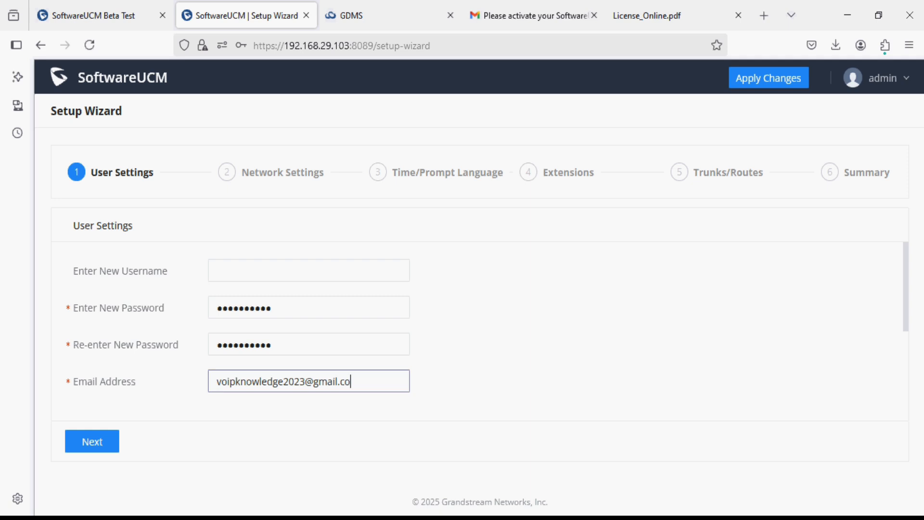
{"action": "left_click", "coordinate": [96, 444]}
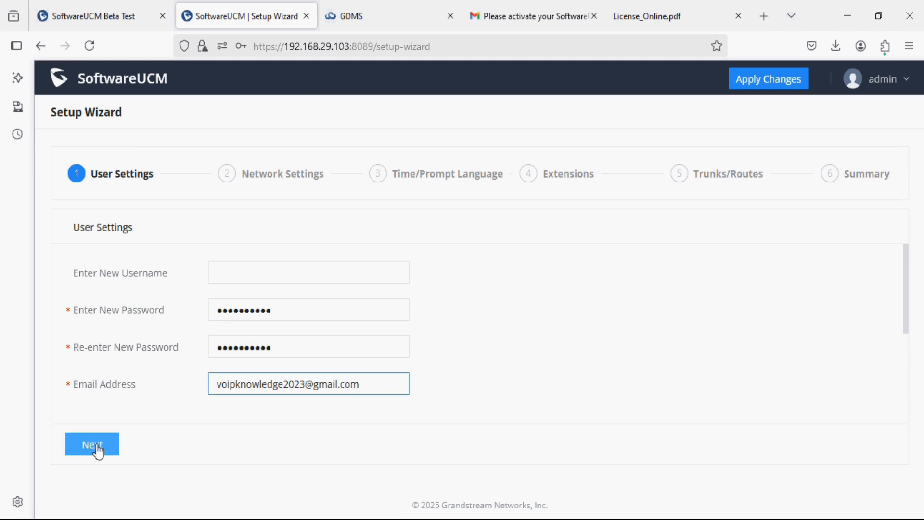
Step: On the Network step, switch the LAN IP method to Static
{"action": "left_click", "coordinate": [98, 450]}
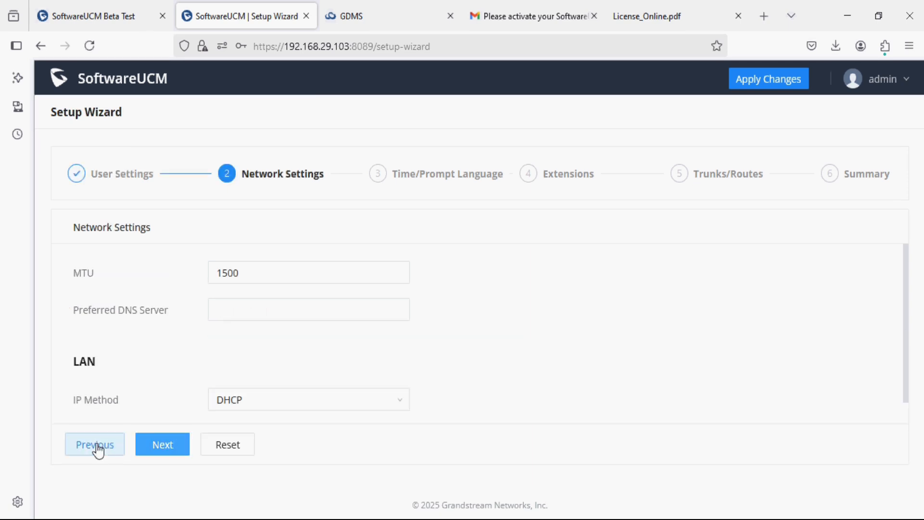
{"action": "scroll", "coordinate": [122, 382], "scroll_direction": "down", "scroll_amount": 1}
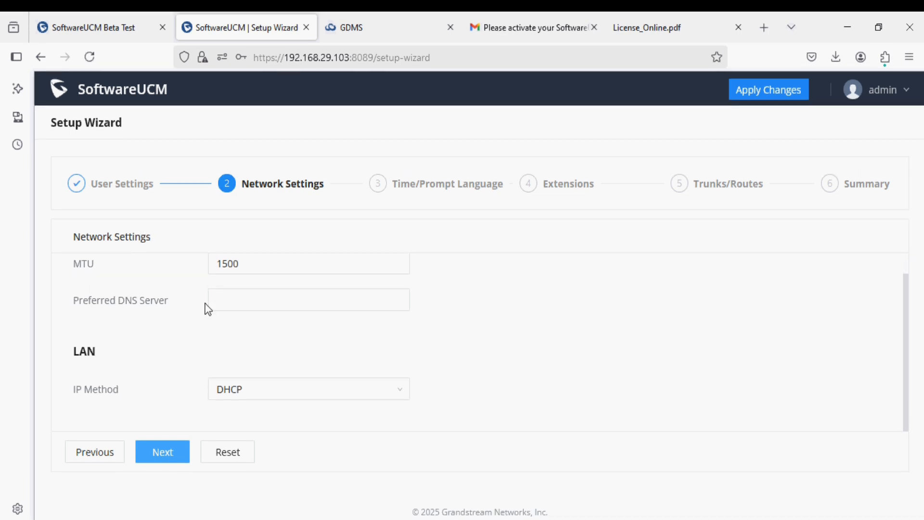
{"action": "left_click", "coordinate": [256, 392]}
{"action": "left_click", "coordinate": [239, 436]}
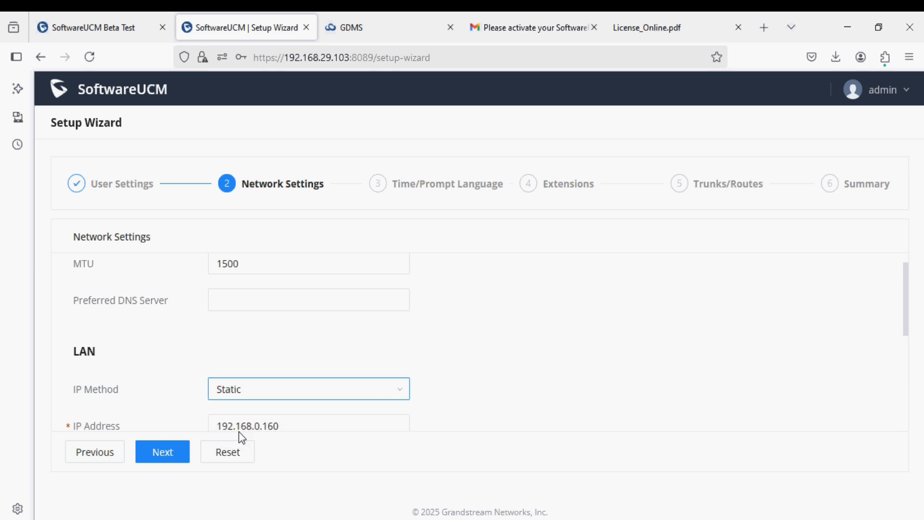
{"action": "scroll", "coordinate": [195, 403], "scroll_direction": "down", "scroll_amount": 3}
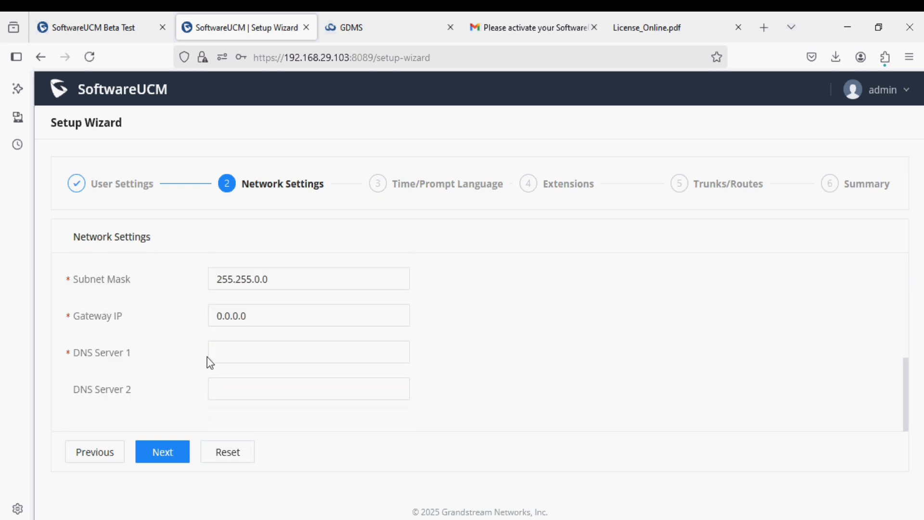
{"action": "scroll", "coordinate": [207, 356], "scroll_direction": "up", "scroll_amount": 4}
{"action": "scroll", "coordinate": [207, 358], "scroll_direction": "down", "scroll_amount": 3}
{"action": "scroll", "coordinate": [207, 348], "scroll_direction": "down", "scroll_amount": 1}
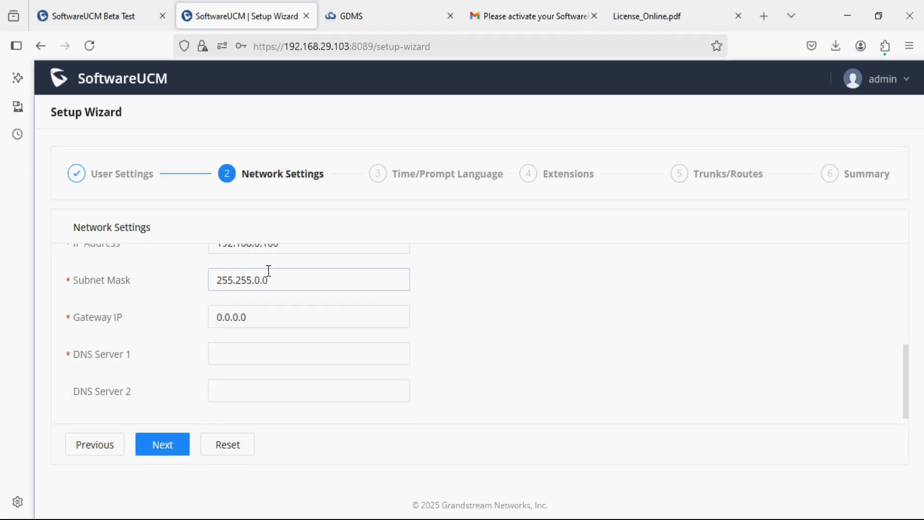
Step: Change the IP address to 192.168.29.103
{"action": "left_click", "coordinate": [256, 247]}
{"action": "left_click_drag", "start_coordinate": [257, 246], "coordinate": [287, 247]}
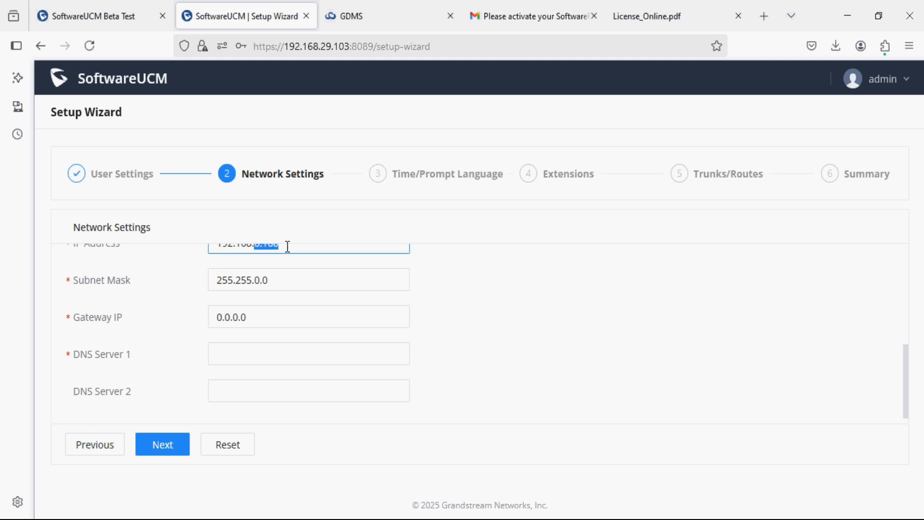
{"action": "scroll", "coordinate": [294, 249], "scroll_direction": "up", "scroll_amount": 4}
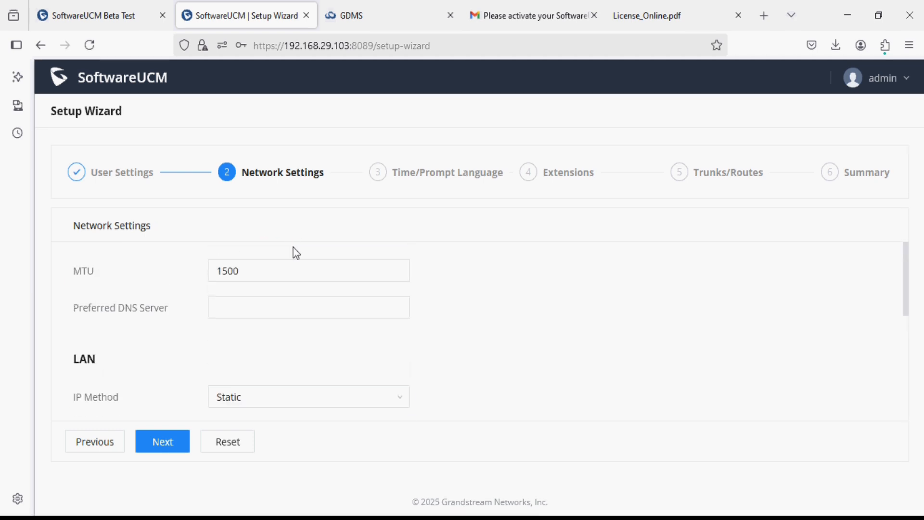
{"action": "scroll", "coordinate": [296, 251], "scroll_direction": "down", "scroll_amount": 4}
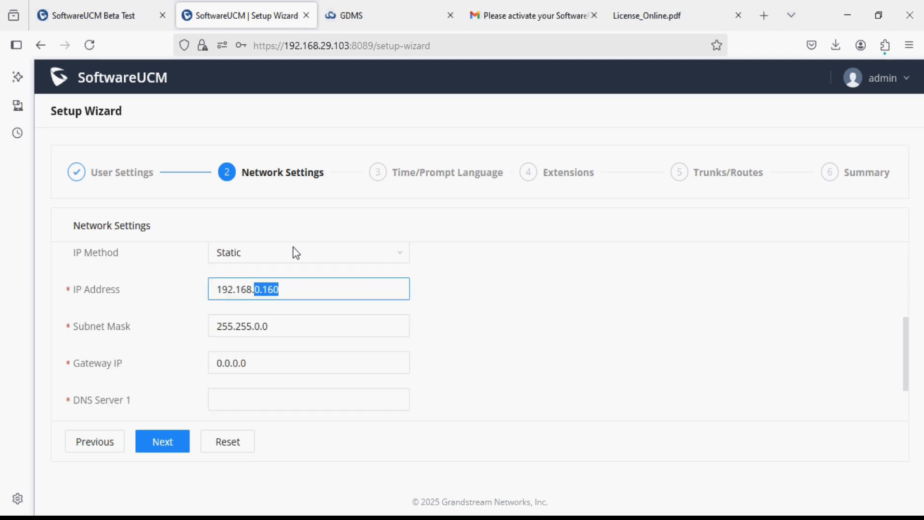
{"action": "type", "text": "29"}
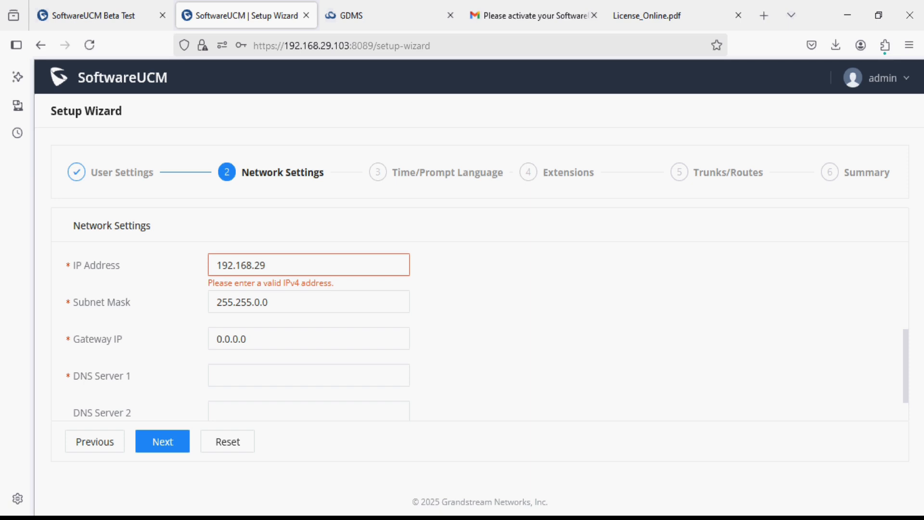
{"action": "type", "text": ".103"}
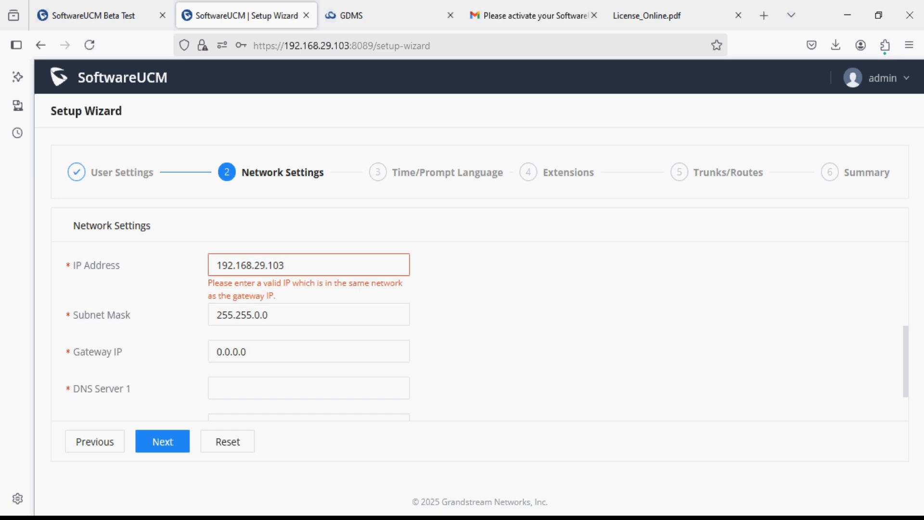
Step: Set mask 255.255.255.0, gateway 192.168.29.1, DNS 8.8.8.8, then advance to Extensions
{"action": "left_click", "coordinate": [263, 311]}
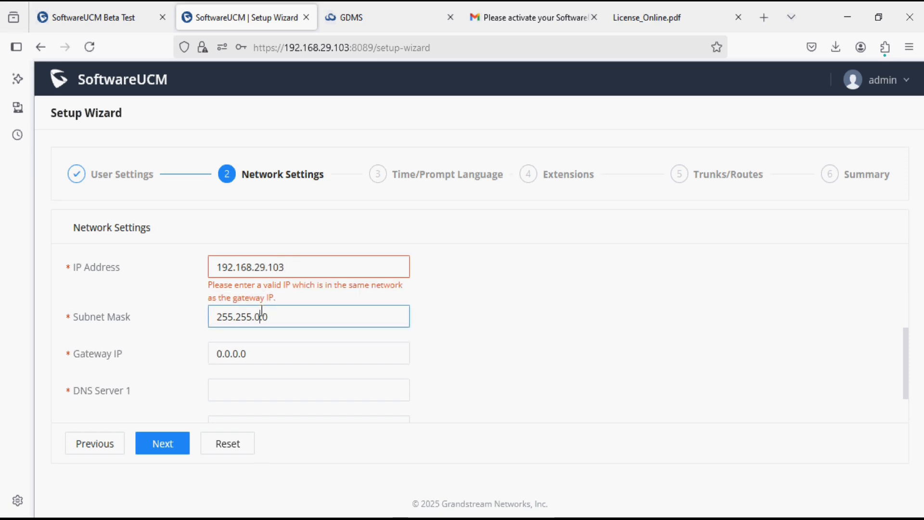
{"action": "key", "text": "BackSpace"}
{"action": "type", "text": "255."}
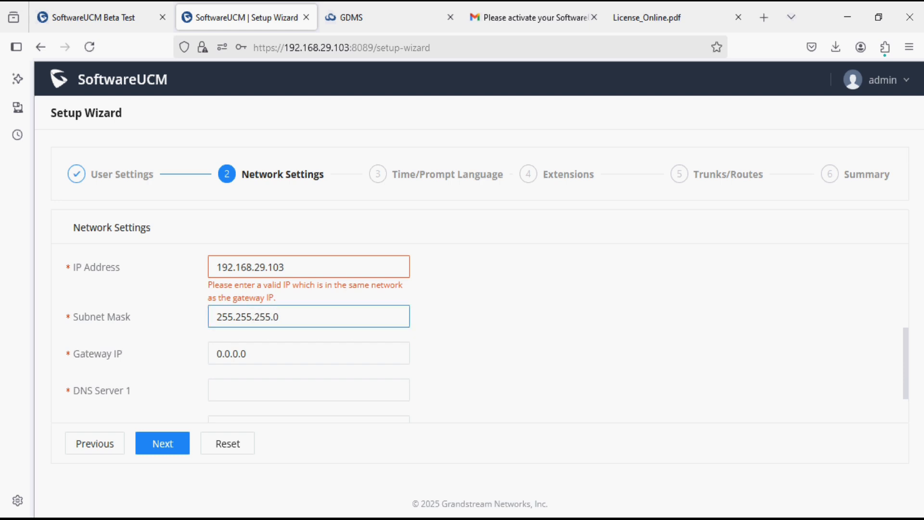
{"action": "key", "text": "Tab"}
{"action": "type", "text": "192"}
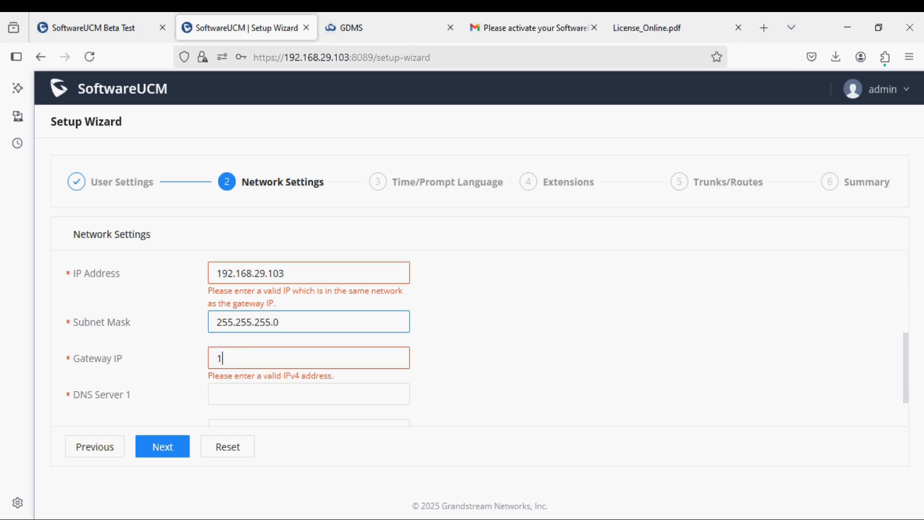
{"action": "type", "text": ".168.29.1"}
{"action": "key", "text": "Tab"}
{"action": "type", "text": "8.8.8.8"}
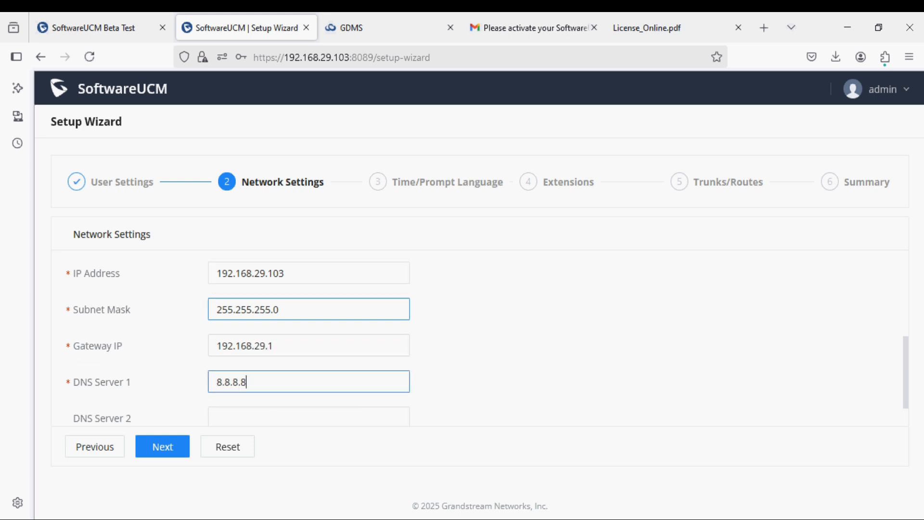
{"action": "left_click", "coordinate": [162, 442]}
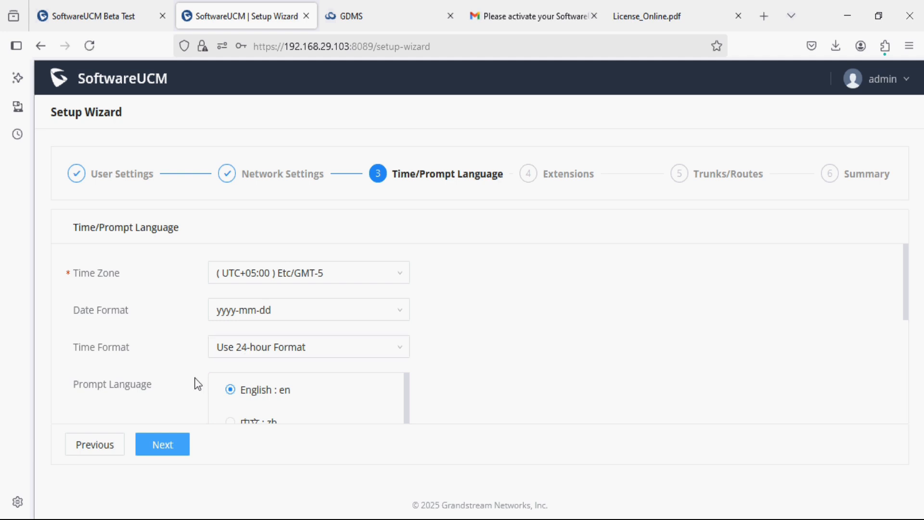
{"action": "left_click", "coordinate": [174, 447]}
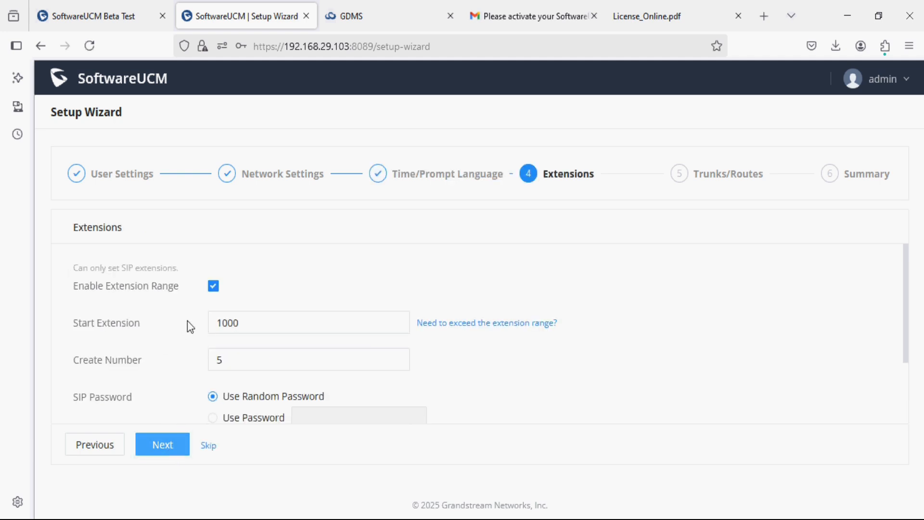
Step: Disable the extension range limit and change the start extension from 1000 to 10
{"action": "left_click", "coordinate": [211, 322]}
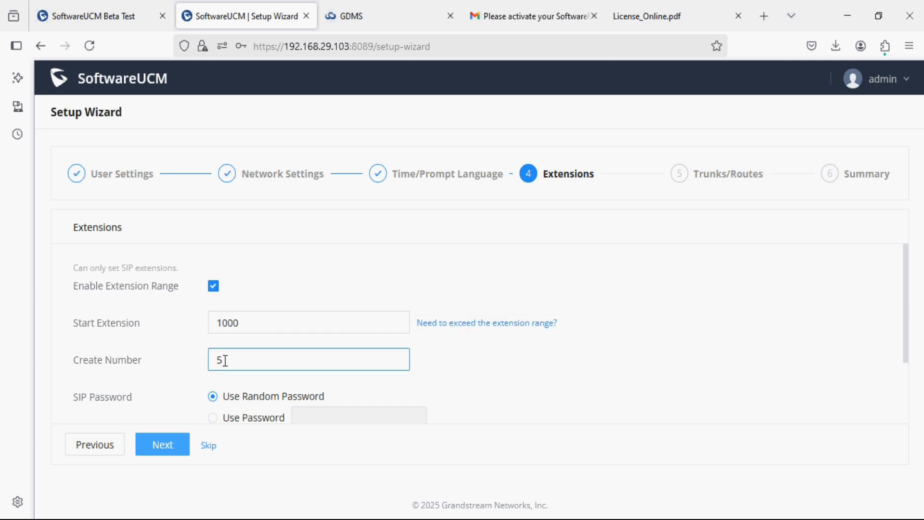
{"action": "left_click", "coordinate": [213, 286]}
{"action": "left_click", "coordinate": [504, 338]}
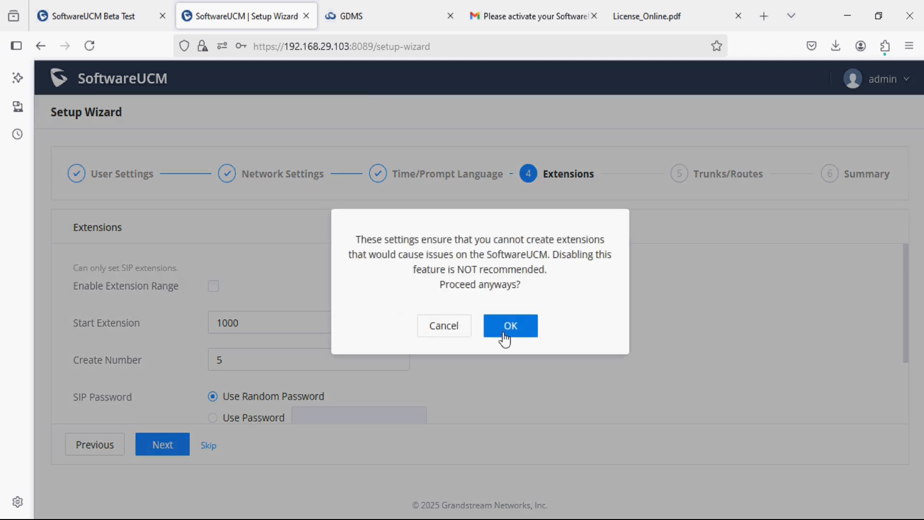
{"action": "left_click", "coordinate": [339, 324]}
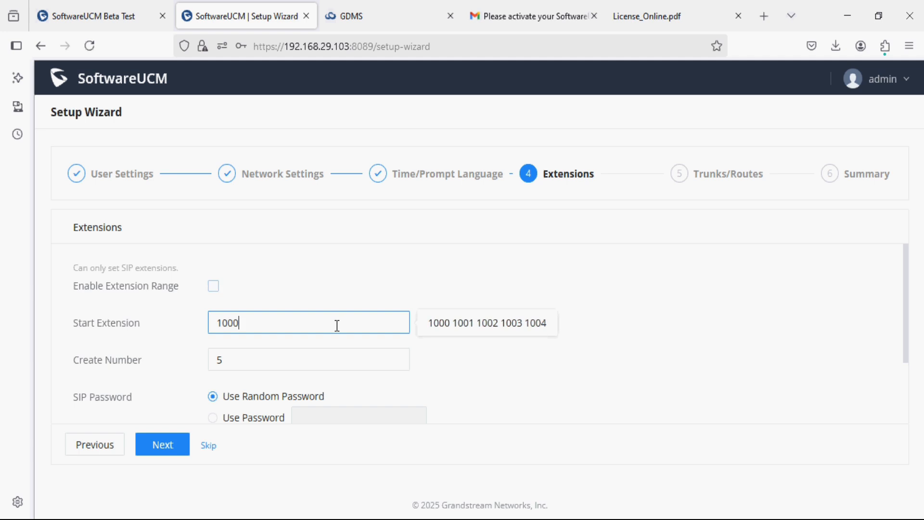
{"action": "key", "text": "BackSpace"}
{"action": "key", "text": "BackSpace"}
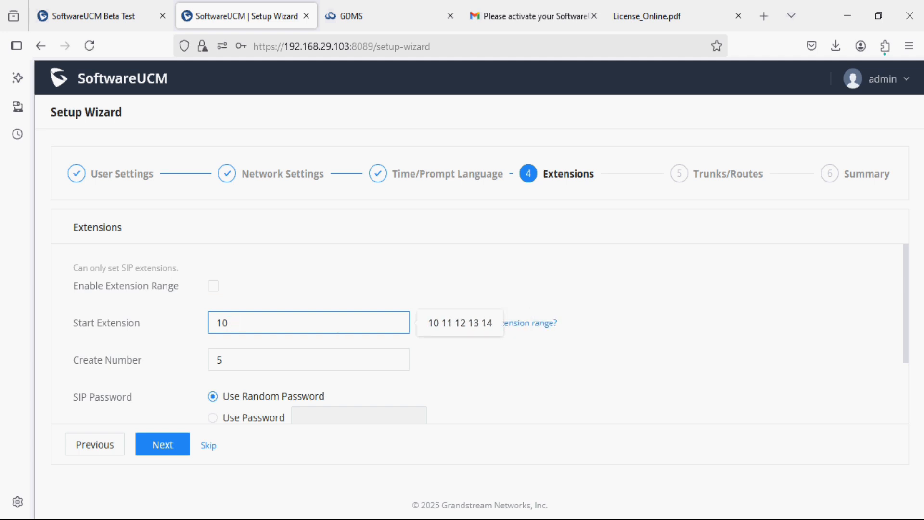
{"action": "left_click", "coordinate": [337, 359]}
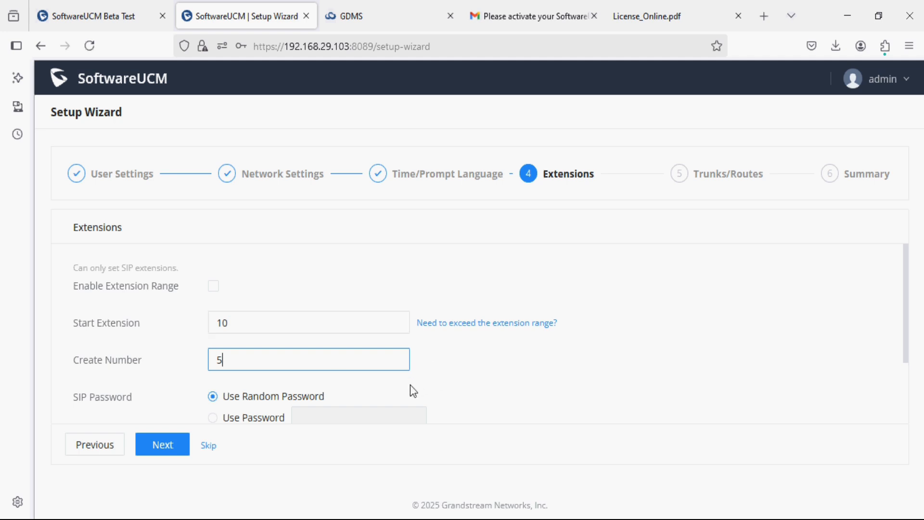
Step: Use a custom SIP password and retype the same password for User/Wave
{"action": "scroll", "coordinate": [410, 386], "scroll_direction": "down", "scroll_amount": 2}
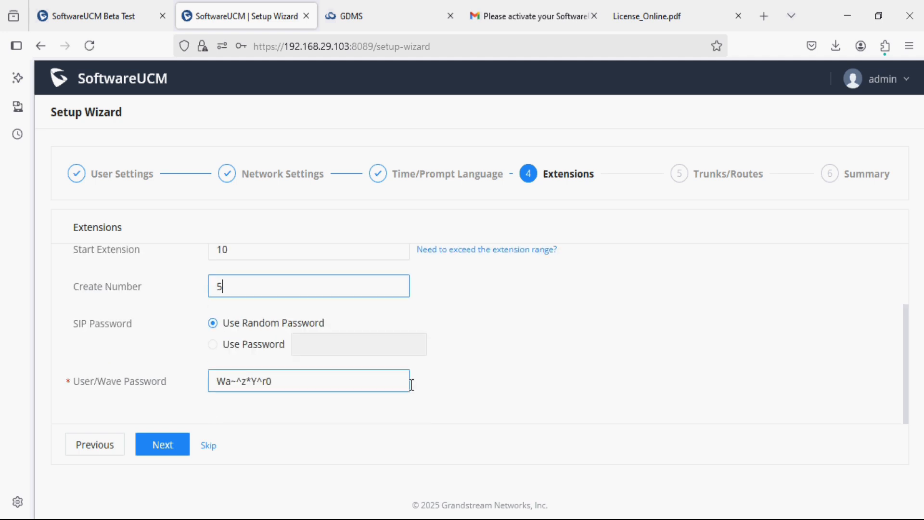
{"action": "left_click", "coordinate": [213, 344]}
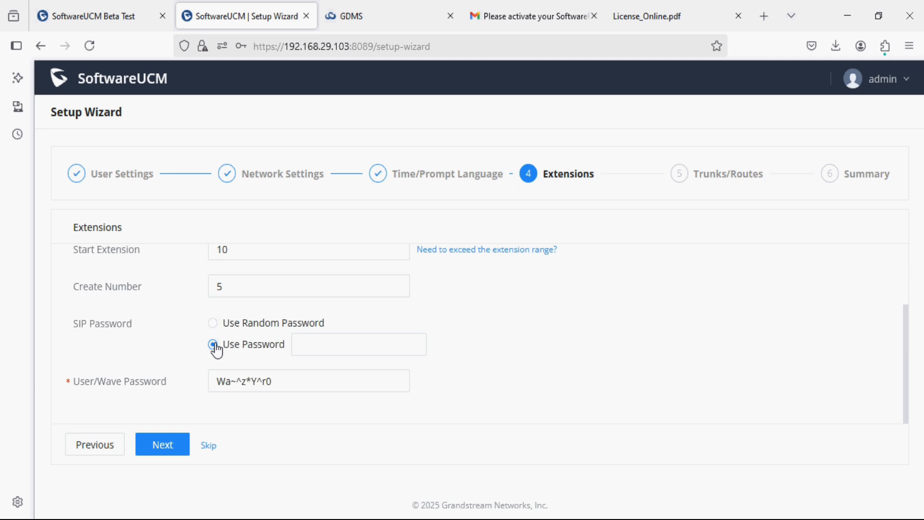
{"action": "left_click", "coordinate": [316, 350]}
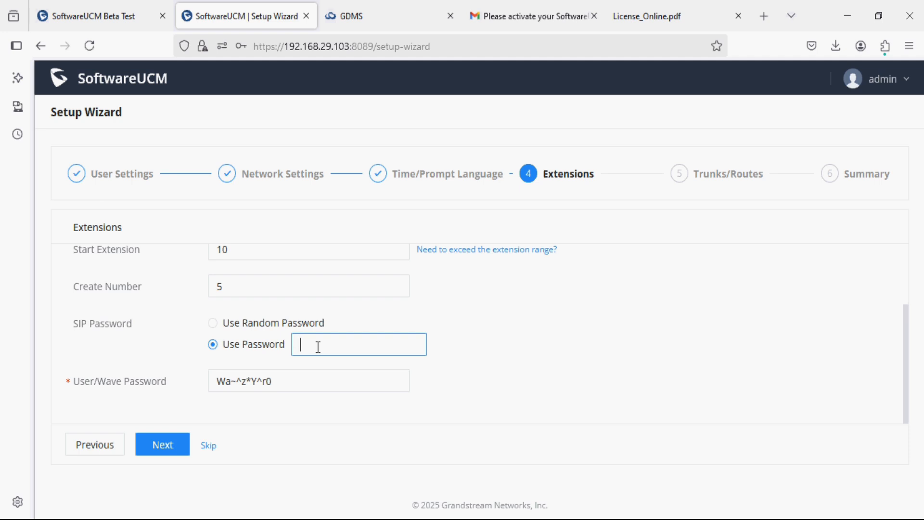
{"action": "type", "text": "Ad"}
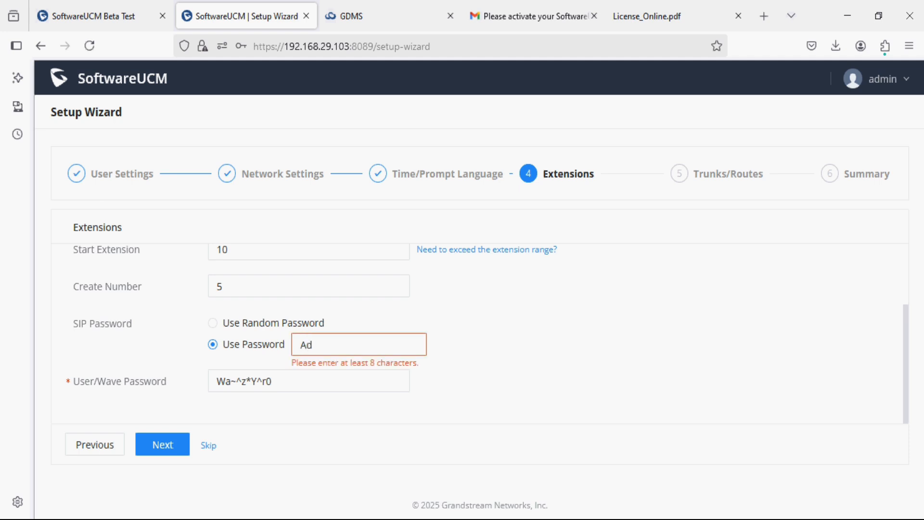
{"action": "type", "text": "min@123"}
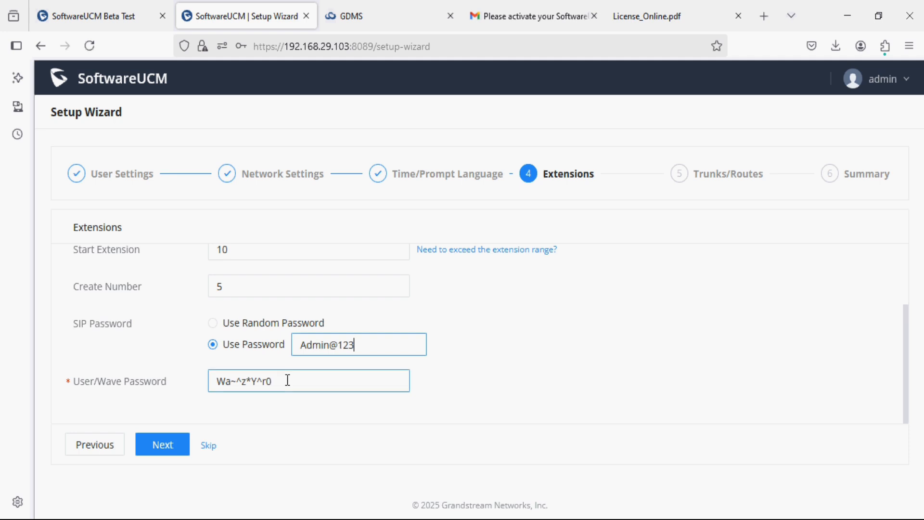
{"action": "left_click_drag", "start_coordinate": [287, 379], "coordinate": [189, 374]}
{"action": "type", "text": "Ad"}
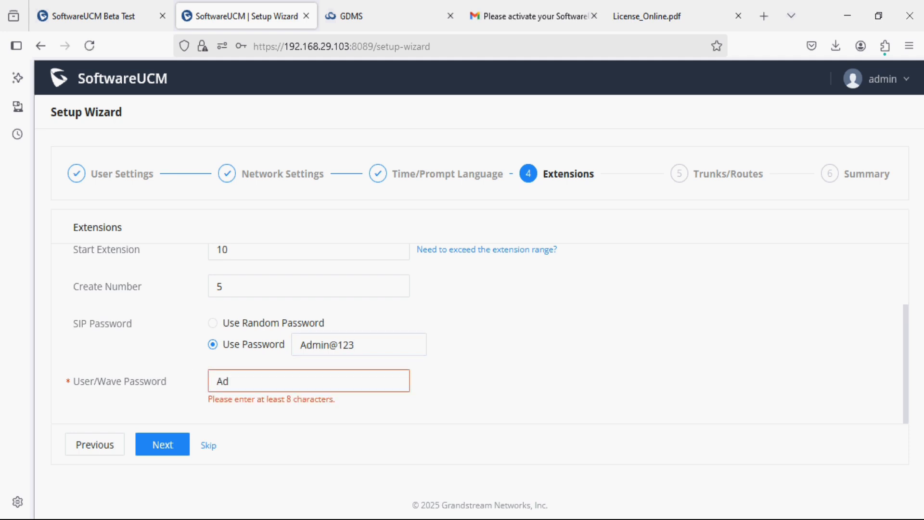
{"action": "type", "text": "min@123"}
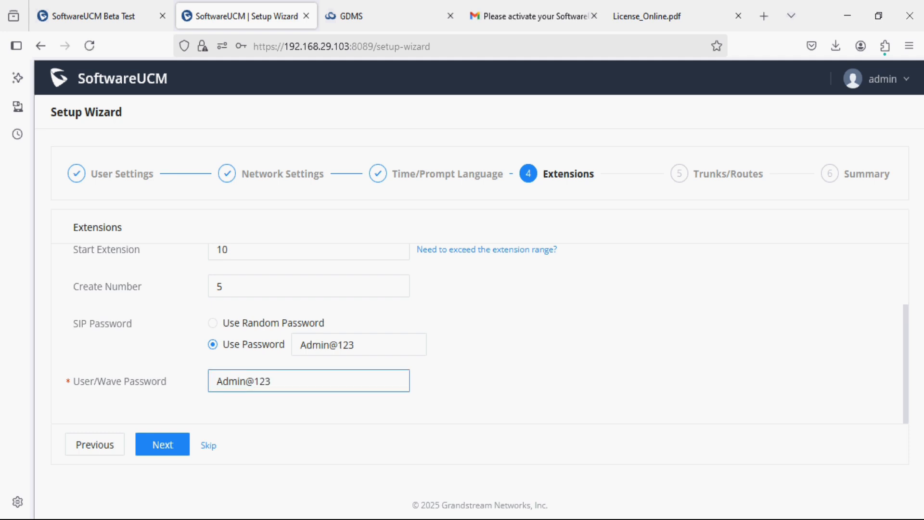
Step: Skip Trunks/Routes to the Summary and save the wizard with Save and Reboot
{"action": "left_click", "coordinate": [162, 444]}
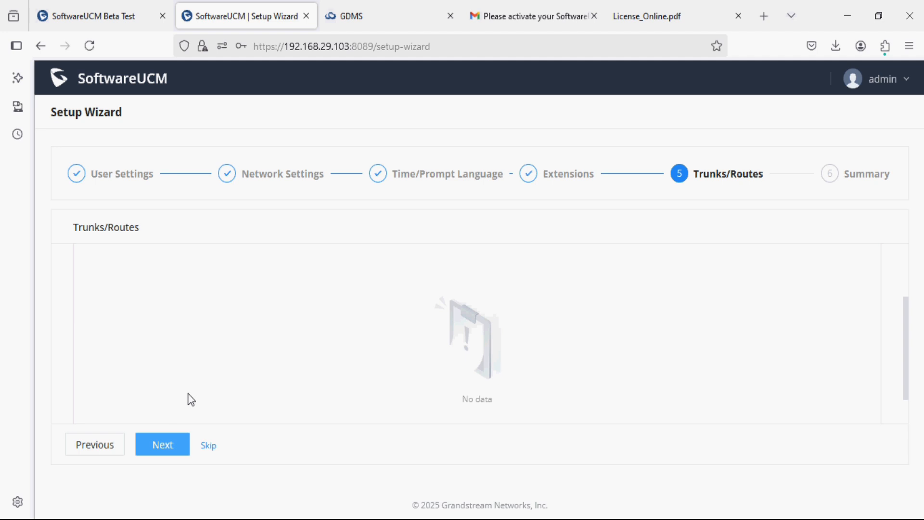
{"action": "scroll", "coordinate": [186, 385], "scroll_direction": "down", "scroll_amount": 1}
{"action": "scroll", "coordinate": [182, 373], "scroll_direction": "up", "scroll_amount": 3}
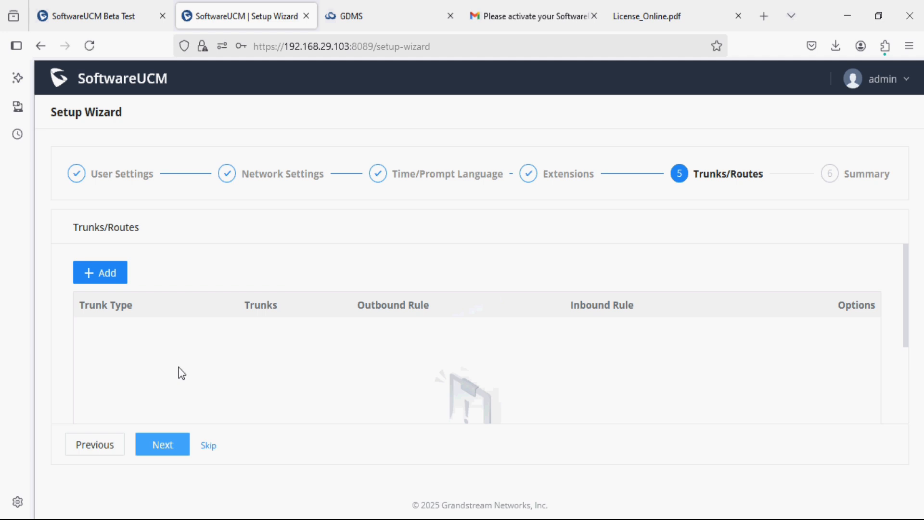
{"action": "left_click", "coordinate": [161, 447]}
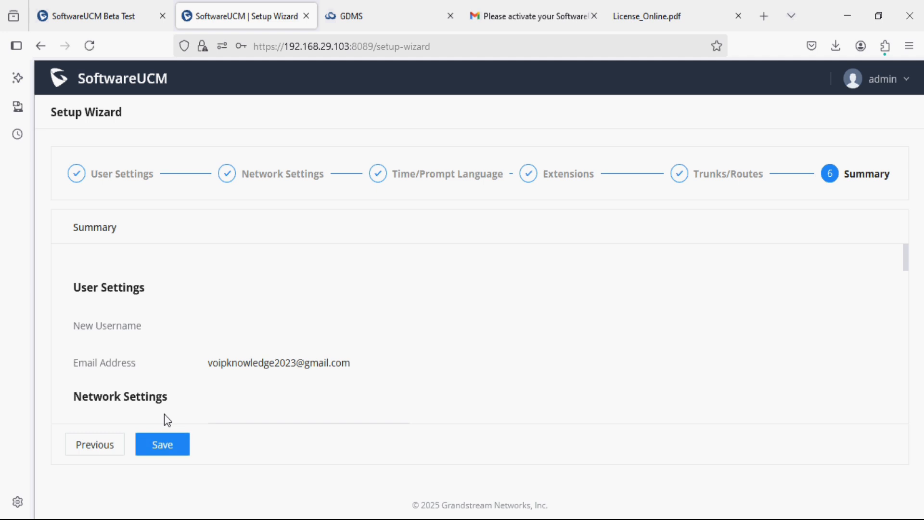
{"action": "scroll", "coordinate": [165, 417], "scroll_direction": "down", "scroll_amount": 1}
{"action": "scroll", "coordinate": [163, 414], "scroll_direction": "down", "scroll_amount": 10}
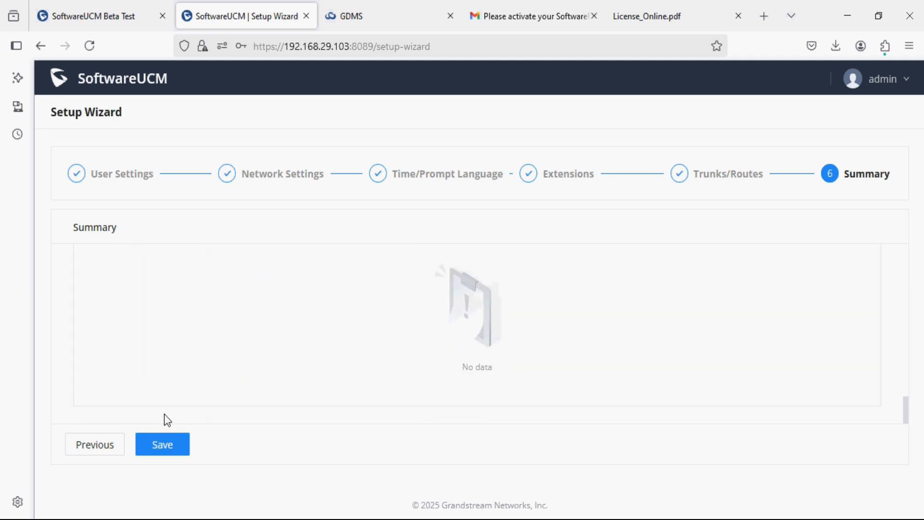
{"action": "left_click", "coordinate": [160, 442]}
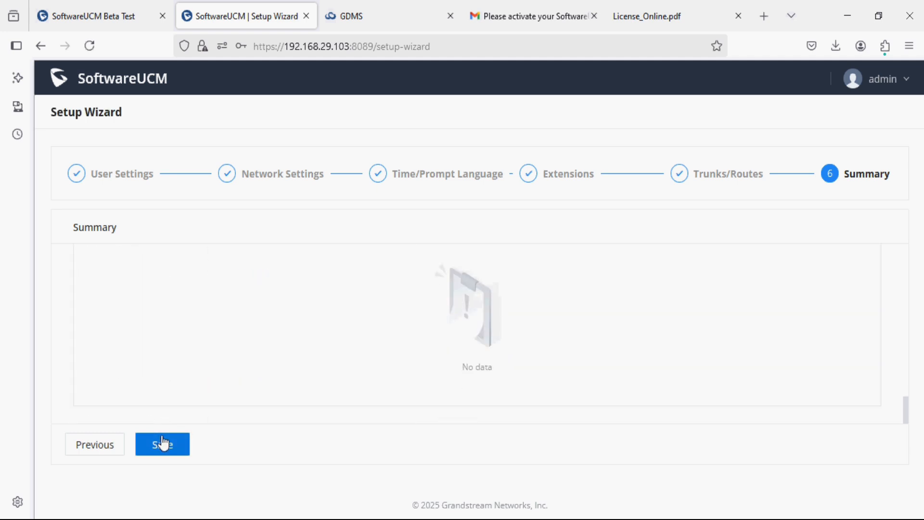
{"action": "left_click", "coordinate": [514, 320]}
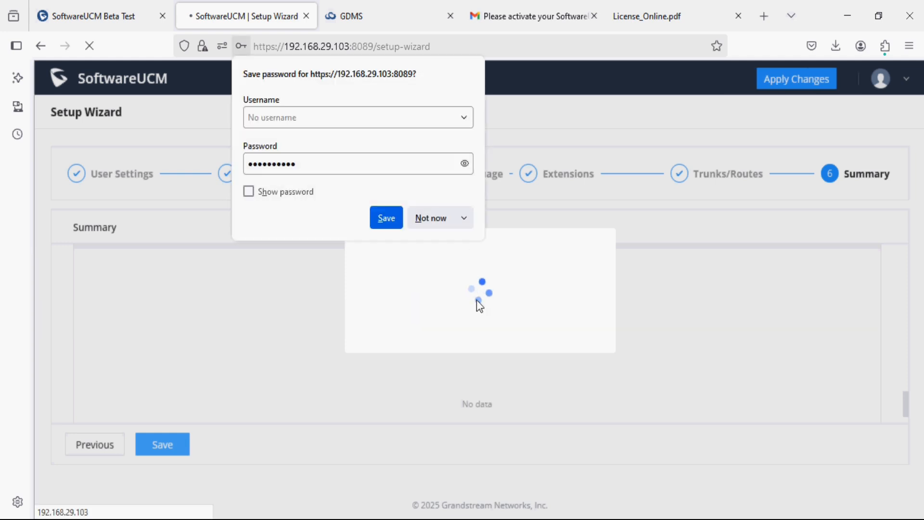
Step: Reload the portal after reboot and accept the certificate risk warning
{"action": "left_click", "coordinate": [419, 218]}
{"action": "left_click", "coordinate": [95, 50]}
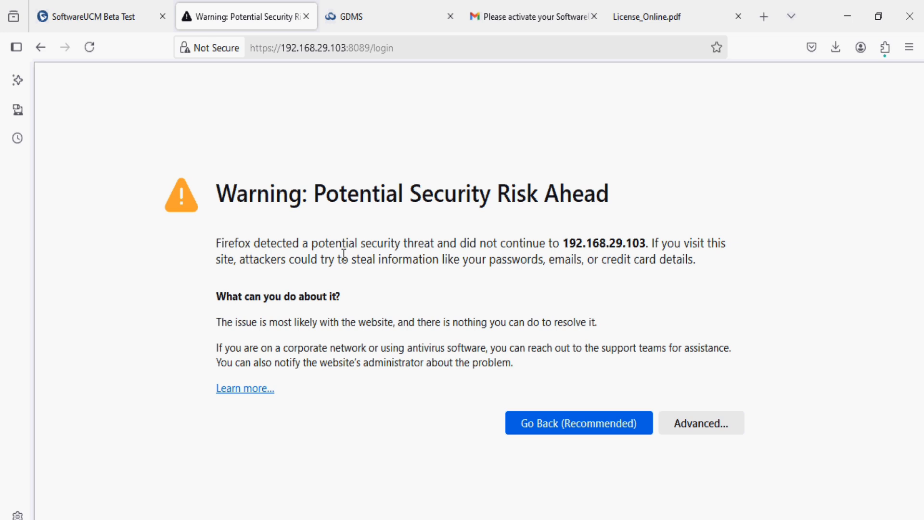
{"action": "left_click", "coordinate": [688, 415]}
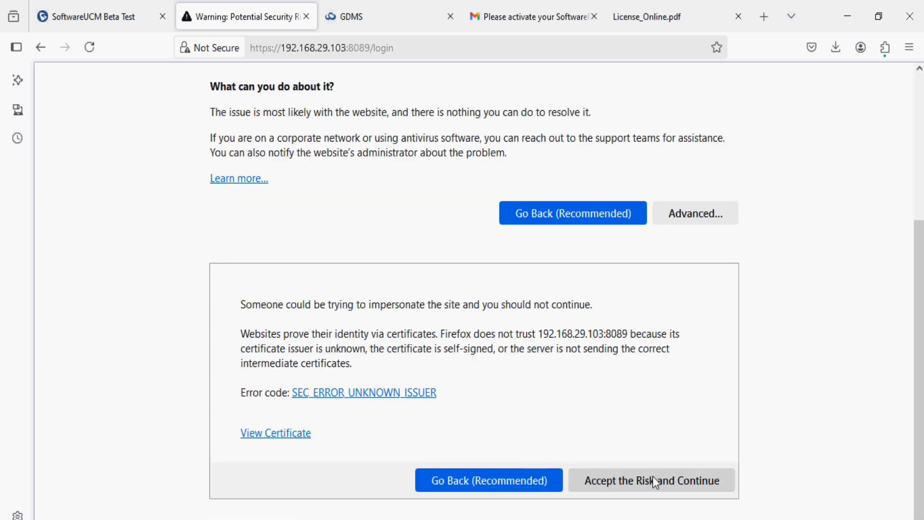
{"action": "left_click", "coordinate": [654, 478]}
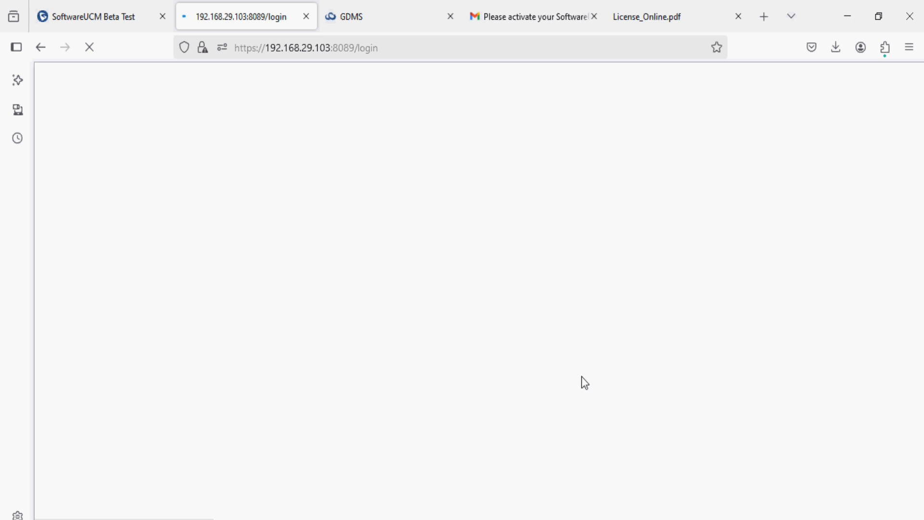
Step: Sign in again as admin with the account password, declining to save it
{"action": "type", "text": "admin"}
{"action": "key", "text": "Tab"}
{"action": "type", "text": "•••••"}
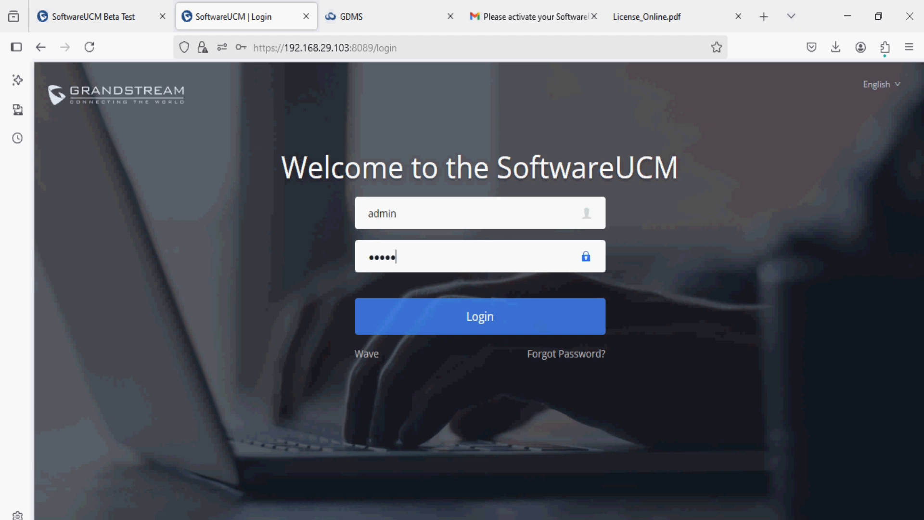
{"action": "type", "text": "••••••"}
{"action": "left_click", "coordinate": [558, 333]}
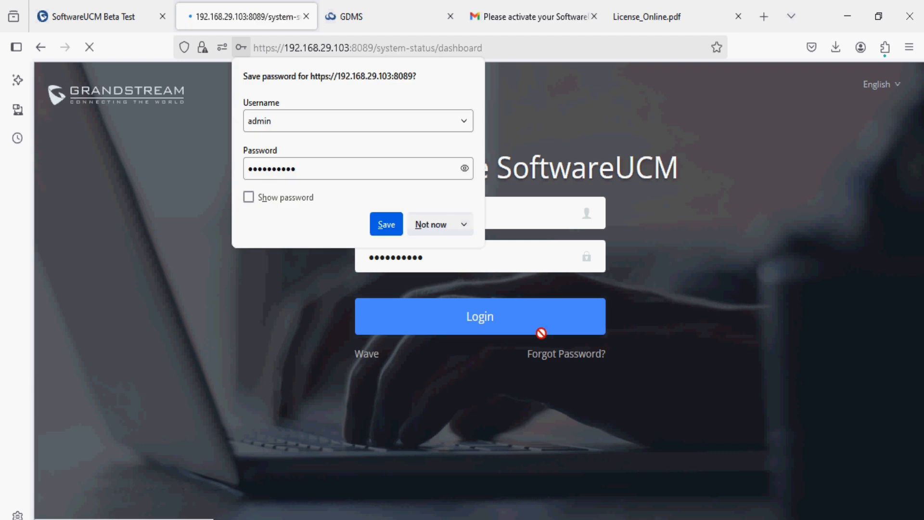
{"action": "left_click", "coordinate": [430, 224]}
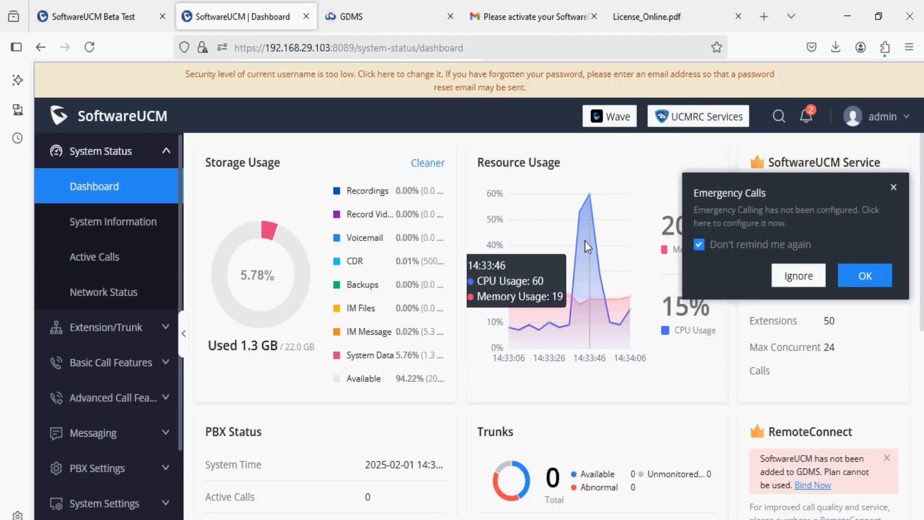
Step: Dismiss the Emergency Calls reminder and review the 22.0 GB storage and PBX Status extension count
{"action": "left_click", "coordinate": [777, 277]}
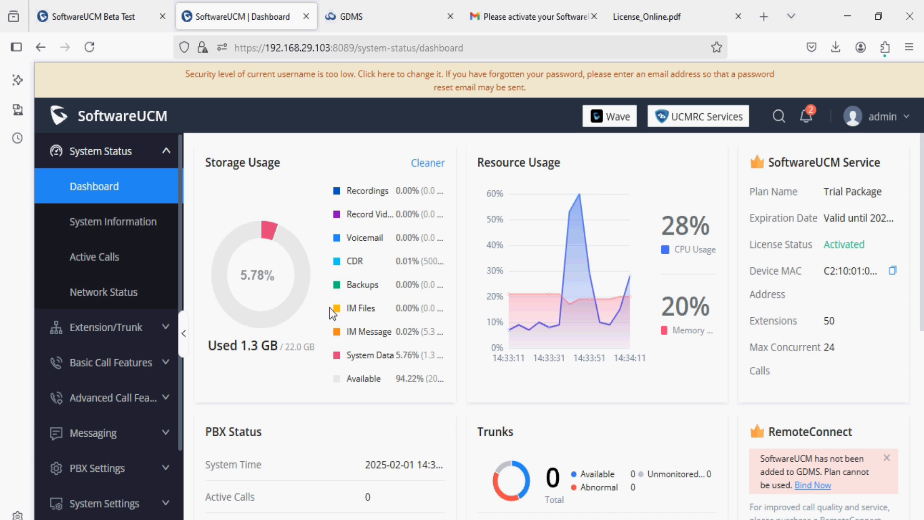
{"action": "double_click", "coordinate": [287, 344]}
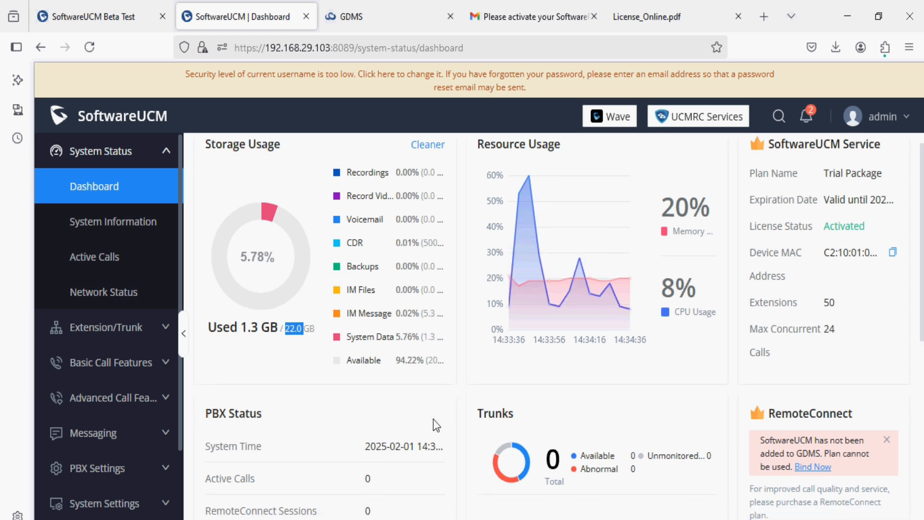
{"action": "scroll", "coordinate": [433, 419], "scroll_direction": "down", "scroll_amount": 4}
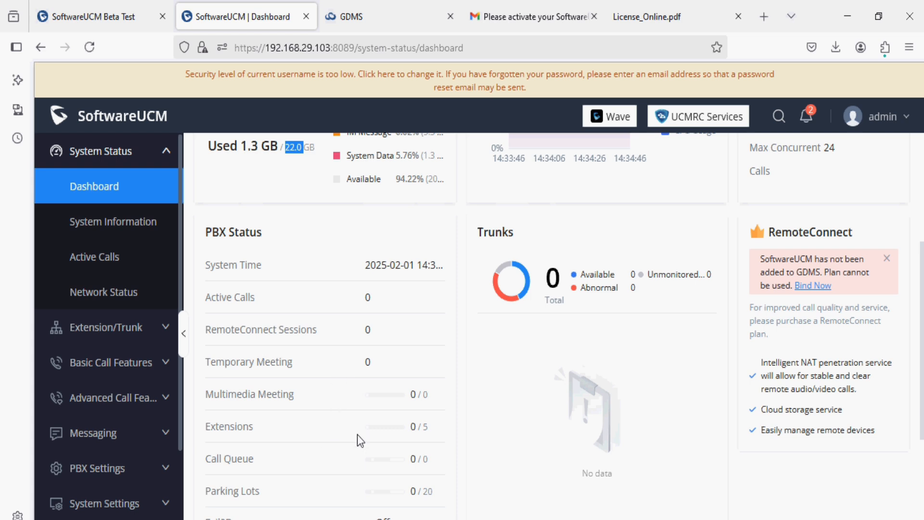
{"action": "double_click", "coordinate": [414, 427]}
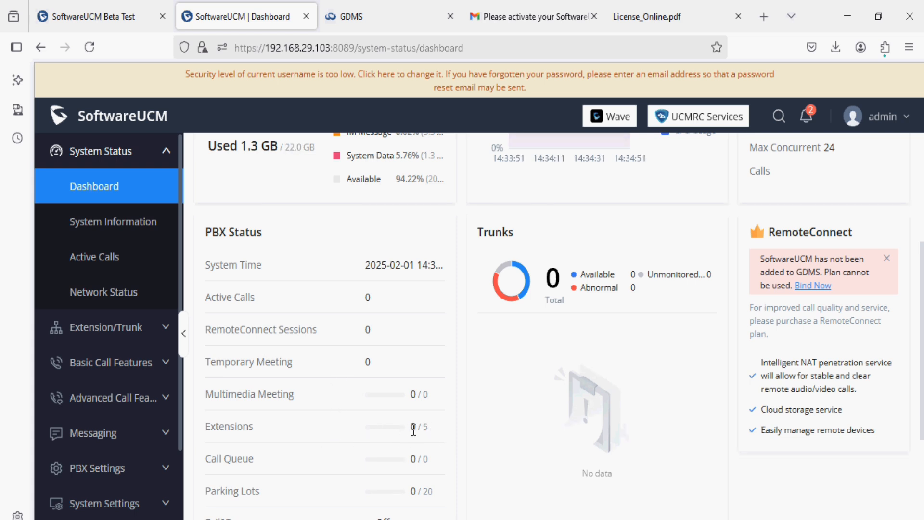
{"action": "left_click", "coordinate": [383, 412]}
{"action": "scroll", "coordinate": [573, 360], "scroll_direction": "down", "scroll_amount": 4}
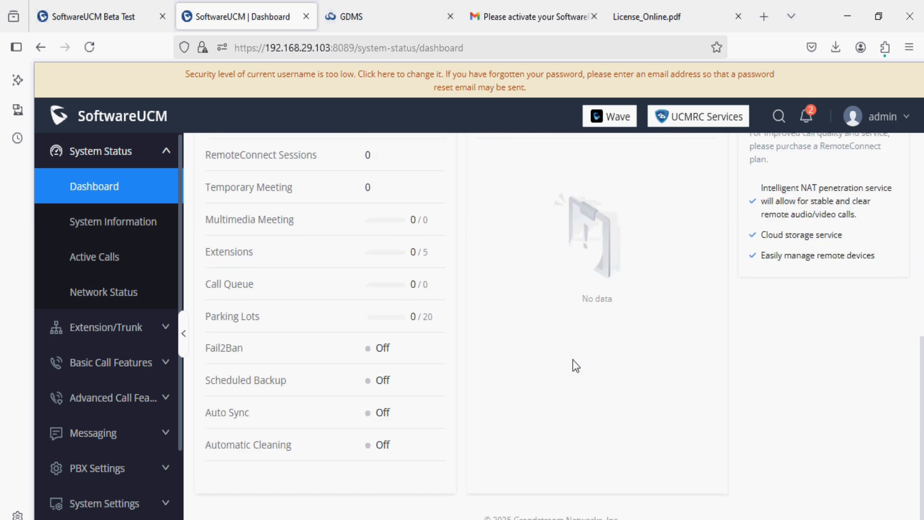
{"action": "scroll", "coordinate": [573, 359], "scroll_direction": "up", "scroll_amount": 8}
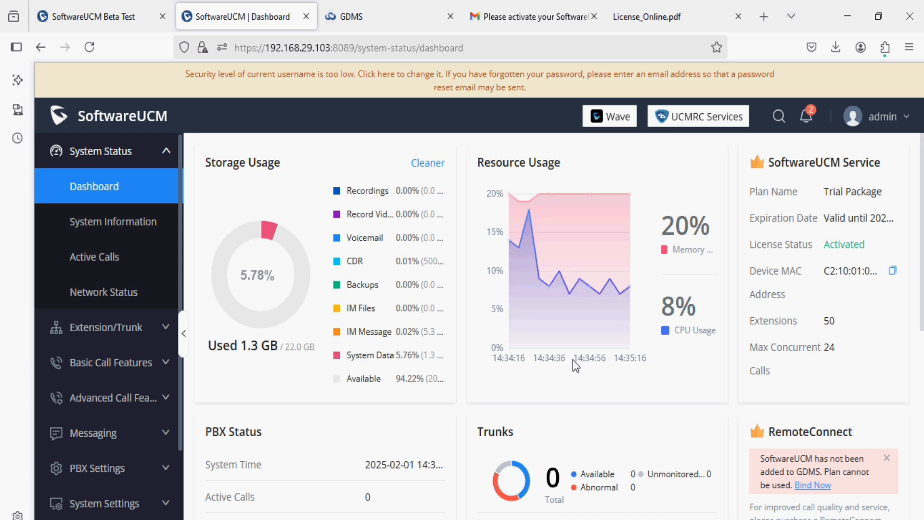
Step: Review the System Information page and its Network LAN details
{"action": "left_click", "coordinate": [149, 222]}
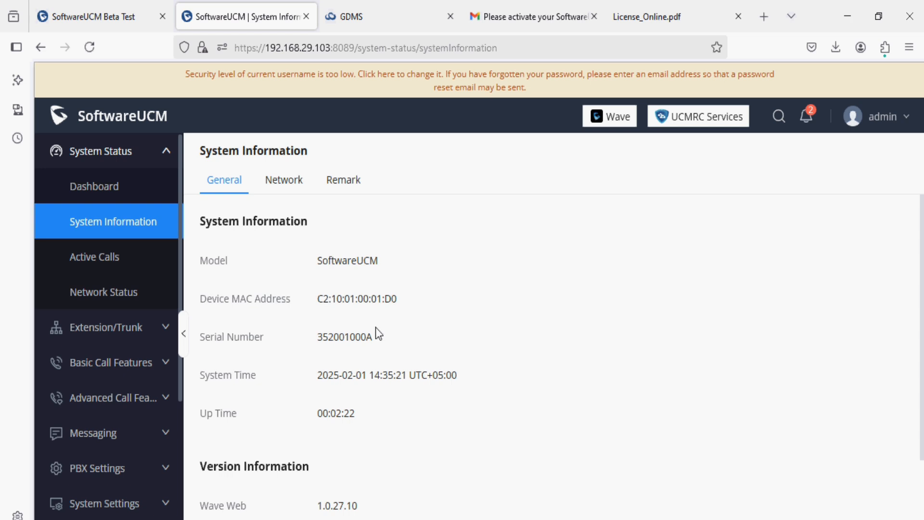
{"action": "scroll", "coordinate": [385, 353], "scroll_direction": "down", "scroll_amount": 3}
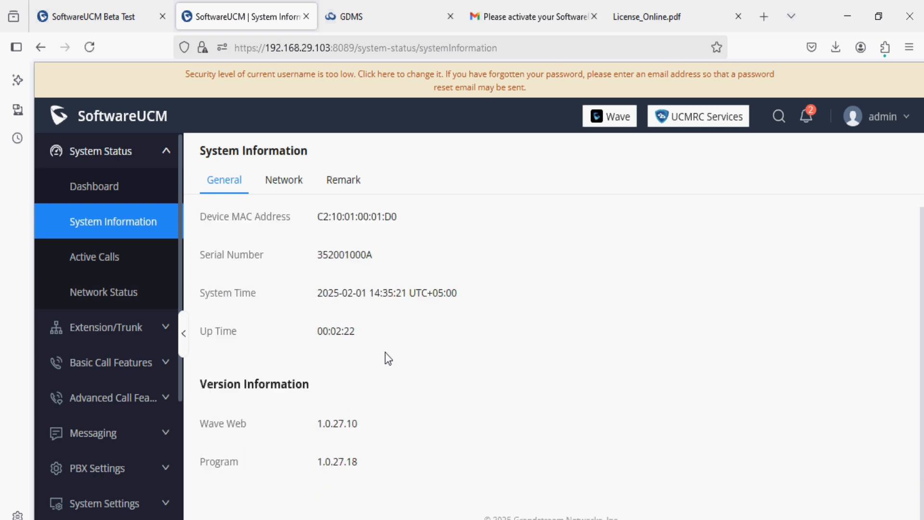
{"action": "scroll", "coordinate": [385, 353], "scroll_direction": "up", "scroll_amount": 3}
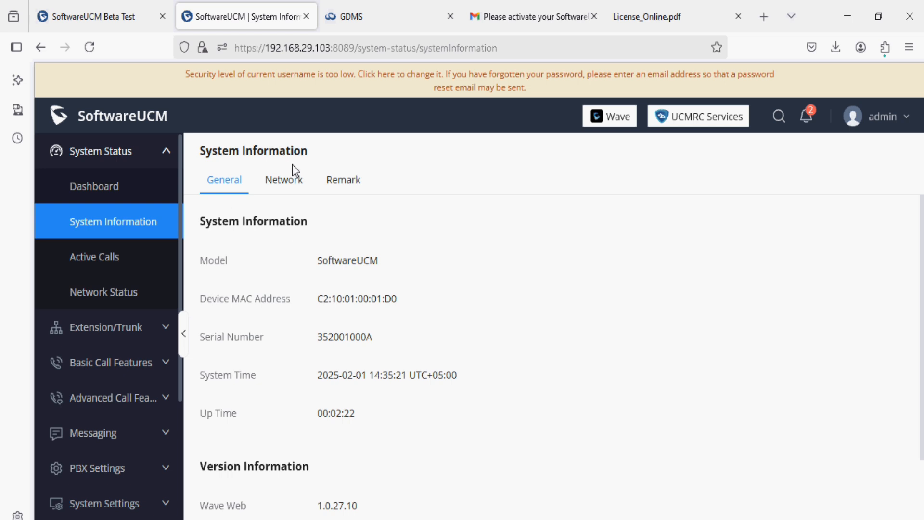
{"action": "left_click", "coordinate": [279, 187]}
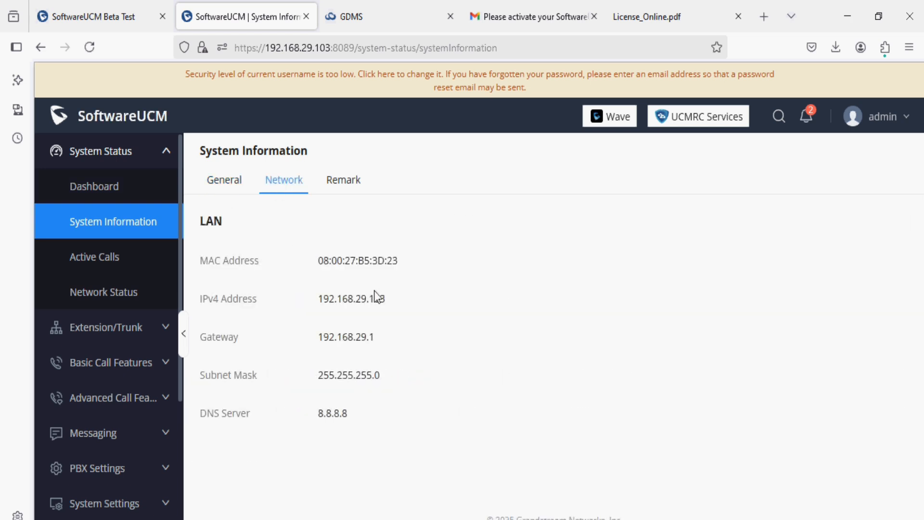
Step: Check Active Calls, then open the Extensions list showing extensions 10 through 14
{"action": "left_click", "coordinate": [139, 260]}
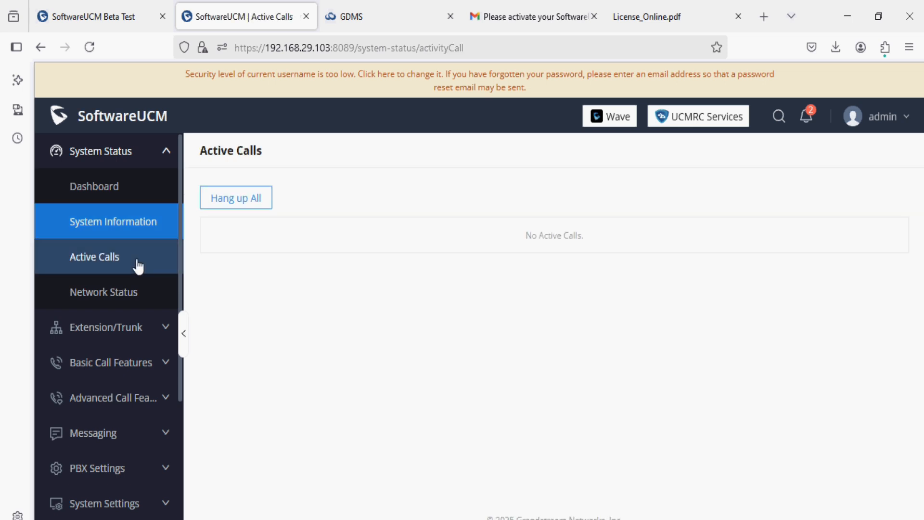
{"action": "left_click", "coordinate": [148, 327]}
{"action": "left_click", "coordinate": [124, 222]}
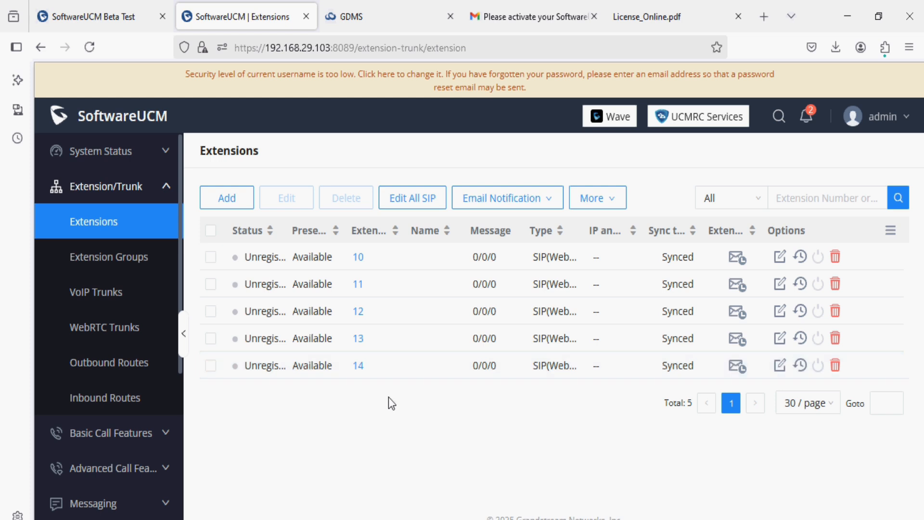
Step: Launch the Wave desktop app from the start menu
{"action": "key", "text": "super"}
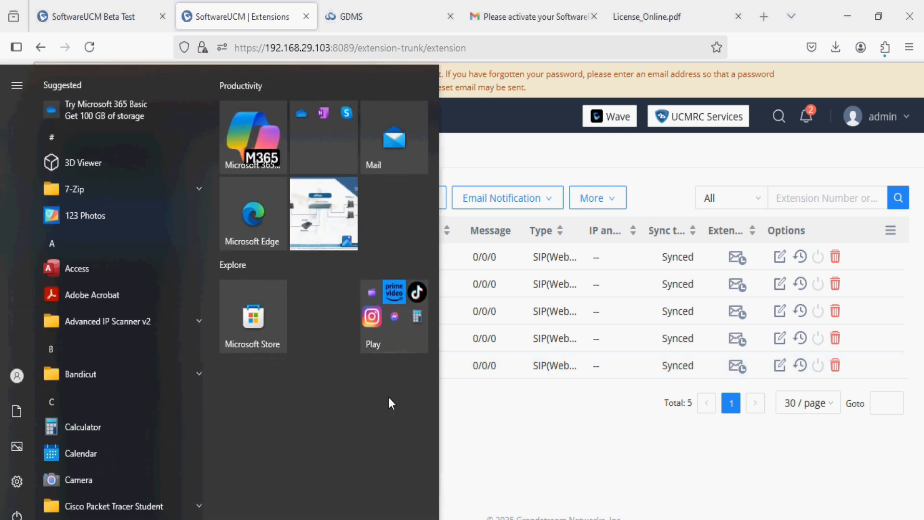
{"action": "type", "text": "wa"}
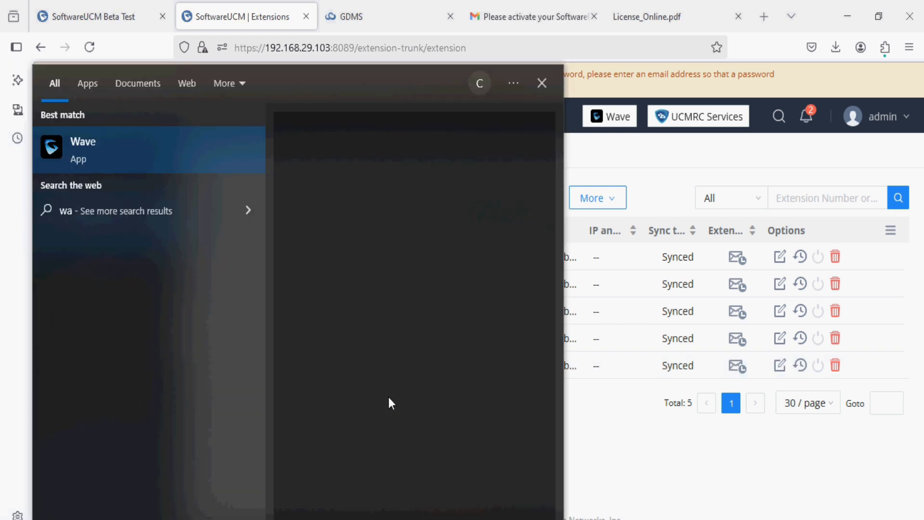
{"action": "type", "text": "v"}
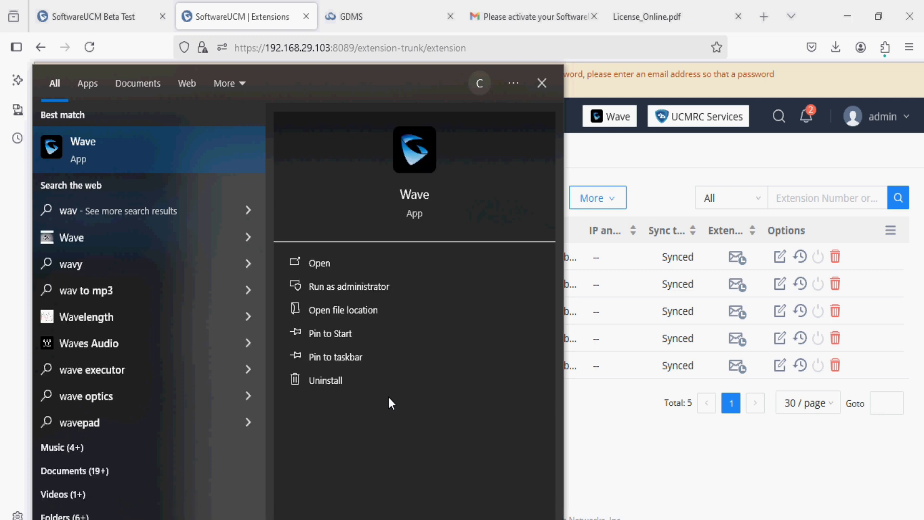
{"action": "left_click", "coordinate": [385, 382]}
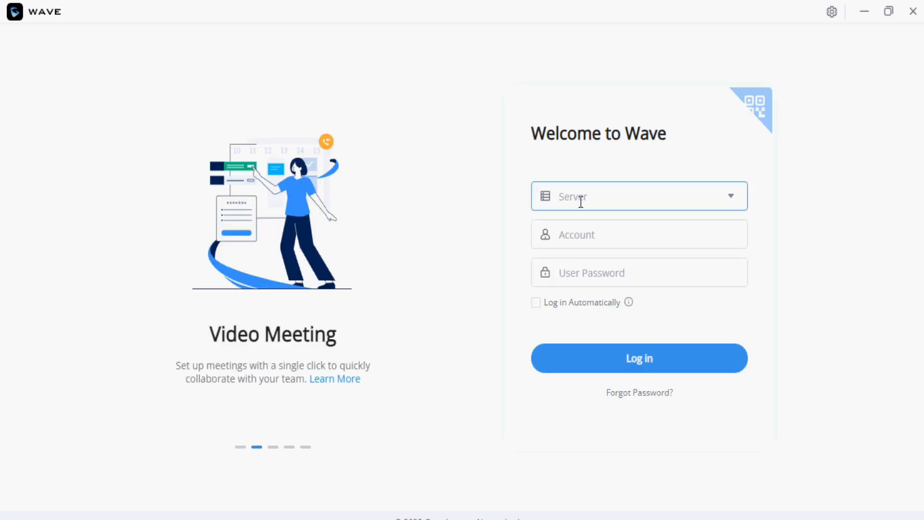
{"action": "type", "text": "htt"}
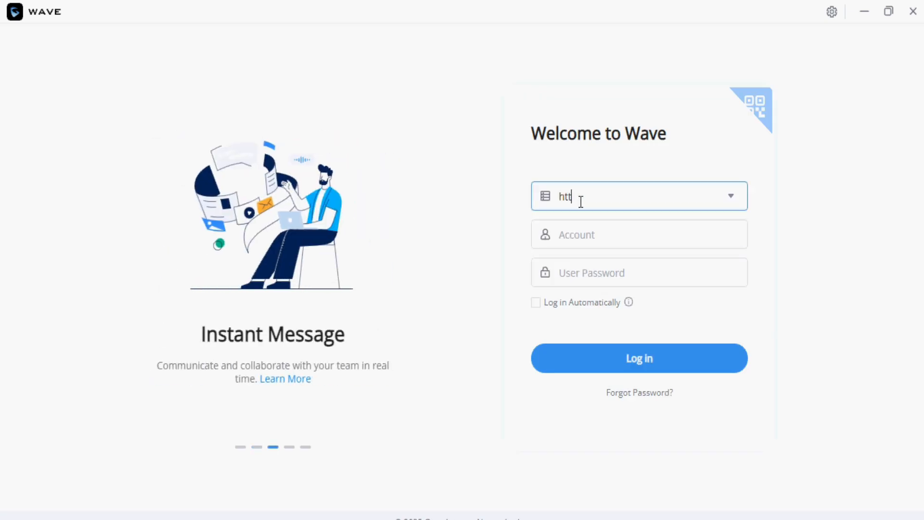
{"action": "type", "text": "ps://192.168.2"}
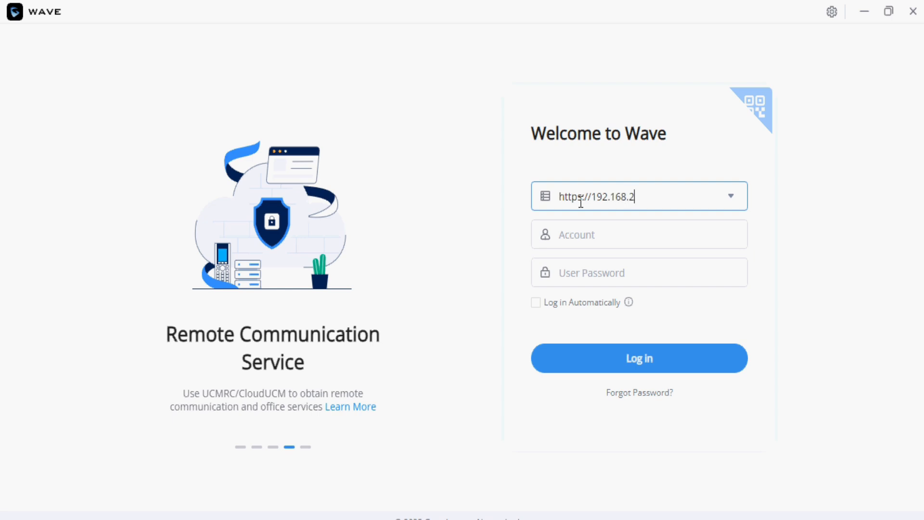
{"action": "type", "text": "9.10"}
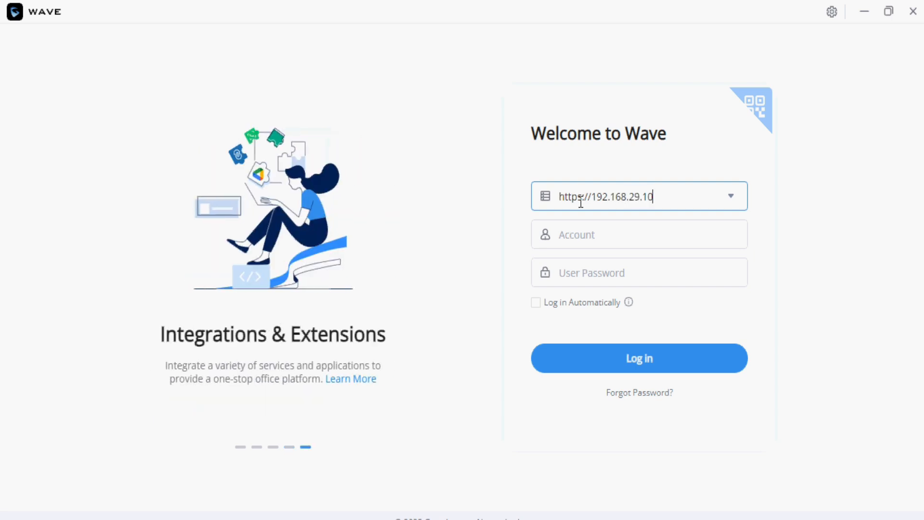
{"action": "type", "text": "3:8090"}
{"action": "key", "text": "Tab"}
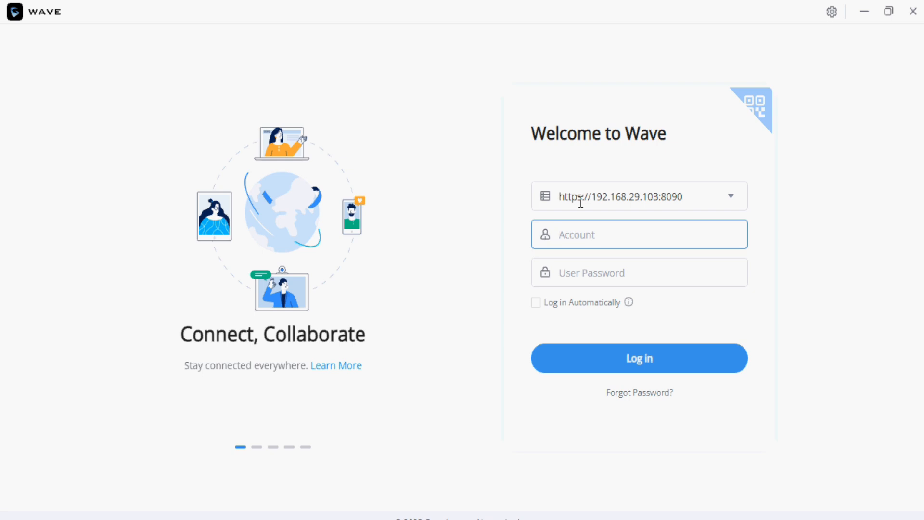
{"action": "type", "text": "10"}
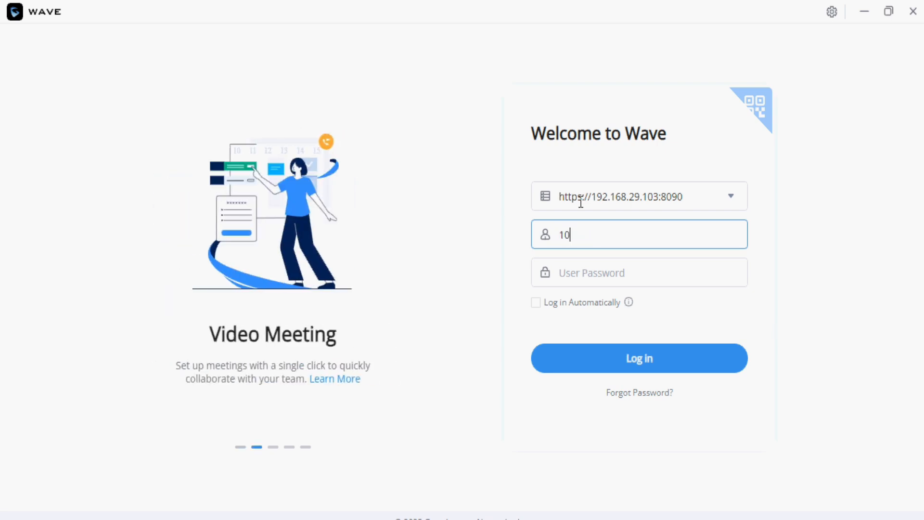
{"action": "key", "text": "Tab"}
{"action": "type", "text": "123456"}
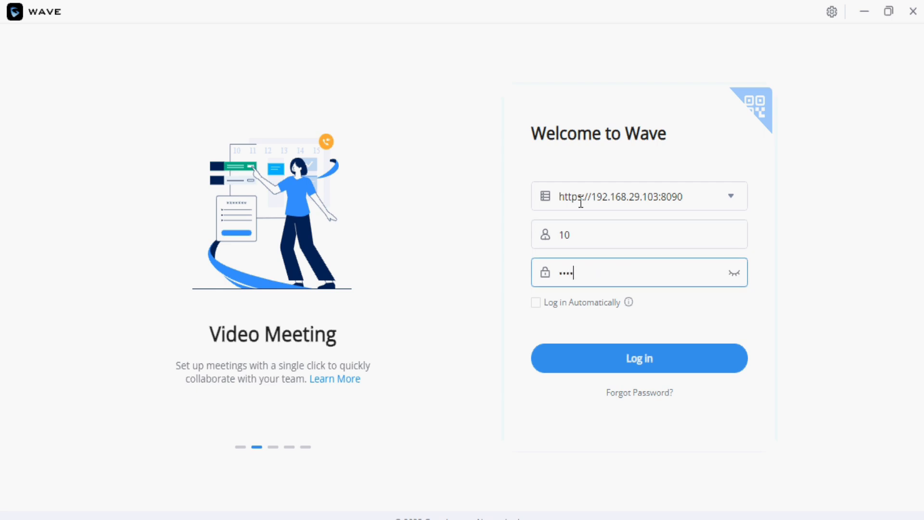
{"action": "type", "text": "789"}
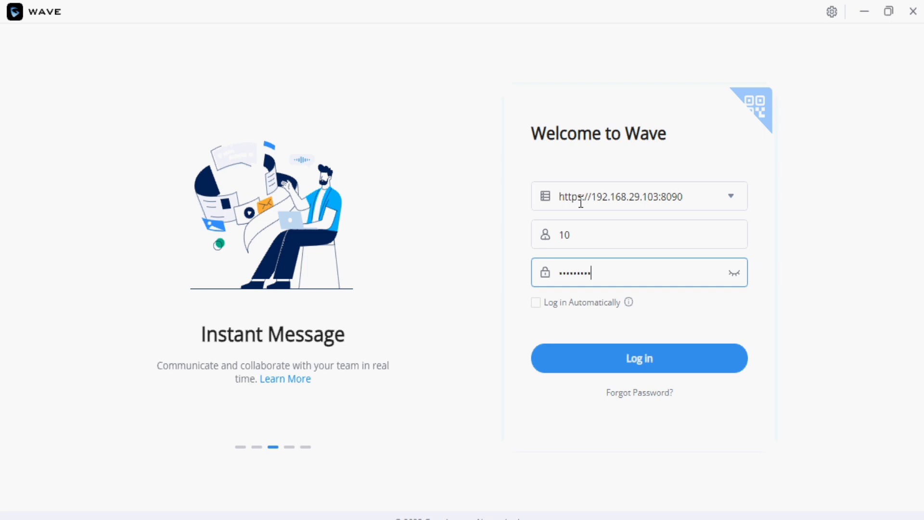
{"action": "left_click", "coordinate": [621, 359]}
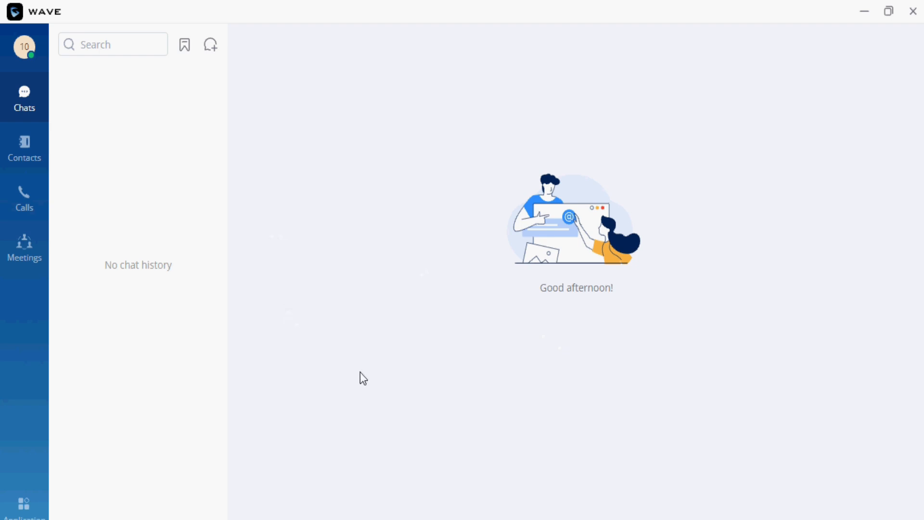
Step: Switch from the Wave client back to the browser window
{"action": "key", "text": "alt+Tab"}
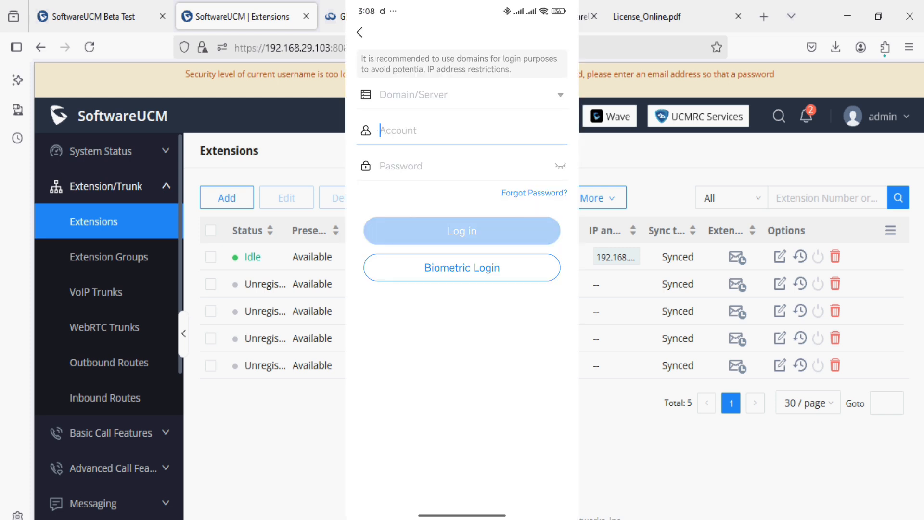
{"action": "left_click", "coordinate": [498, 96]}
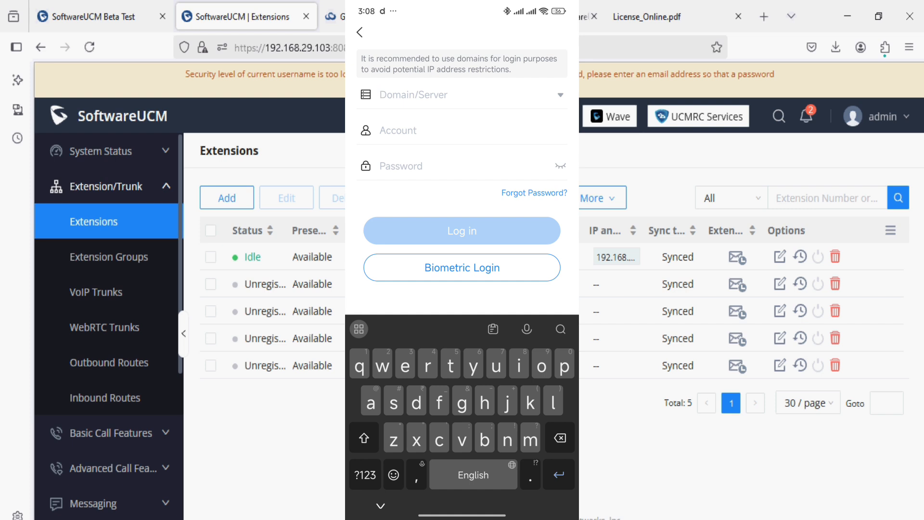
{"action": "type", "text": "https"}
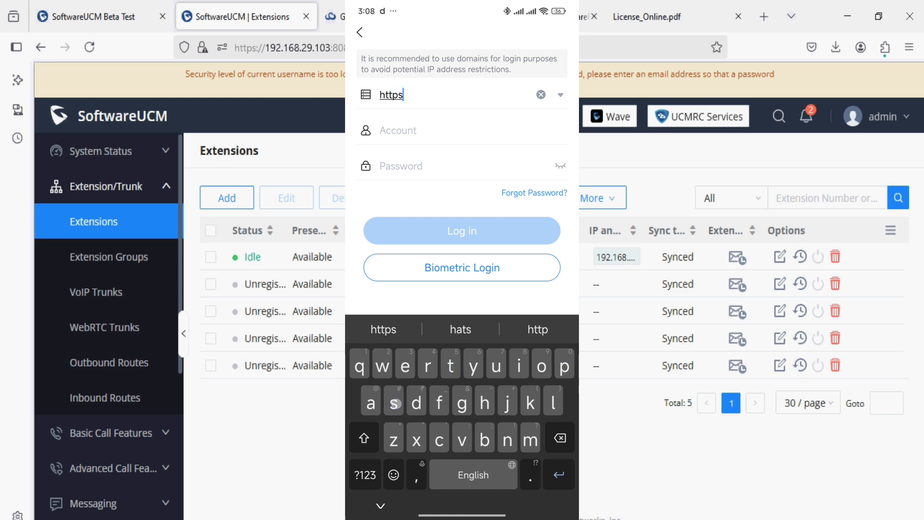
{"action": "left_click", "coordinate": [365, 474]}
{"action": "type", "text": ":"}
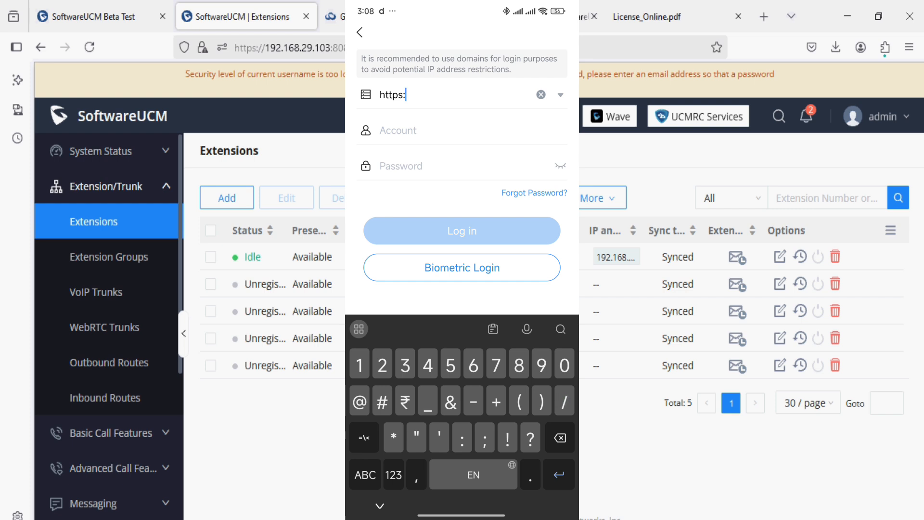
{"action": "type", "text": "//"}
{"action": "left_click", "coordinate": [364, 473]}
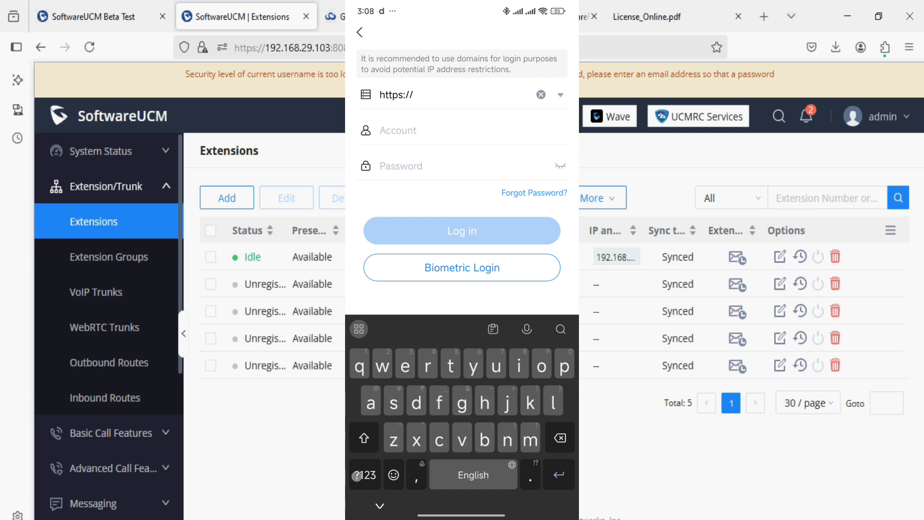
{"action": "left_click", "coordinate": [360, 473]}
{"action": "type", "text": "192"}
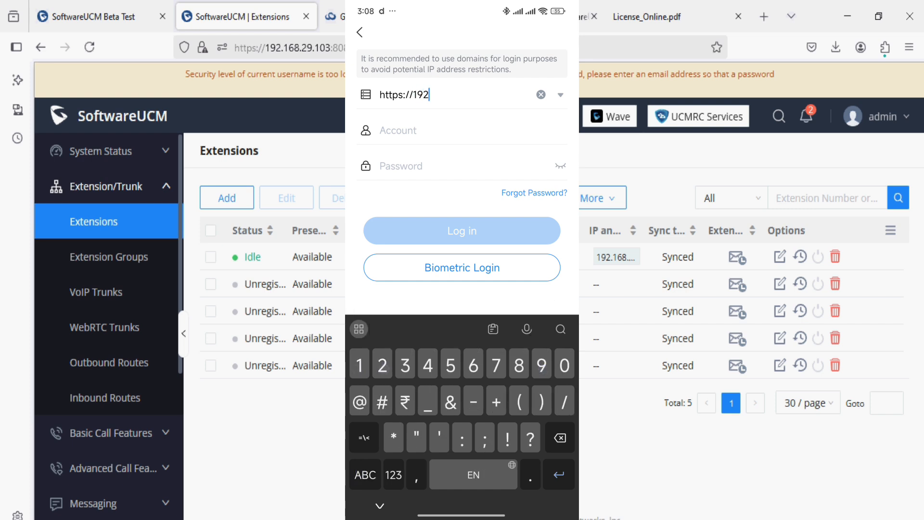
{"action": "type", "text": ".168.29.103:8090"}
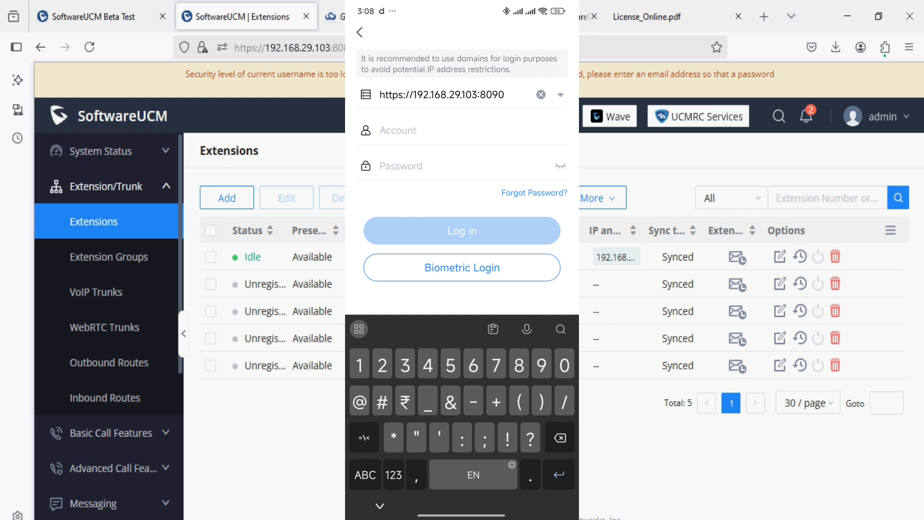
Step: Enter account 11 and its password on the phone, then log in
{"action": "left_click", "coordinate": [424, 137]}
{"action": "left_click", "coordinate": [361, 472]}
{"action": "type", "text": "11"}
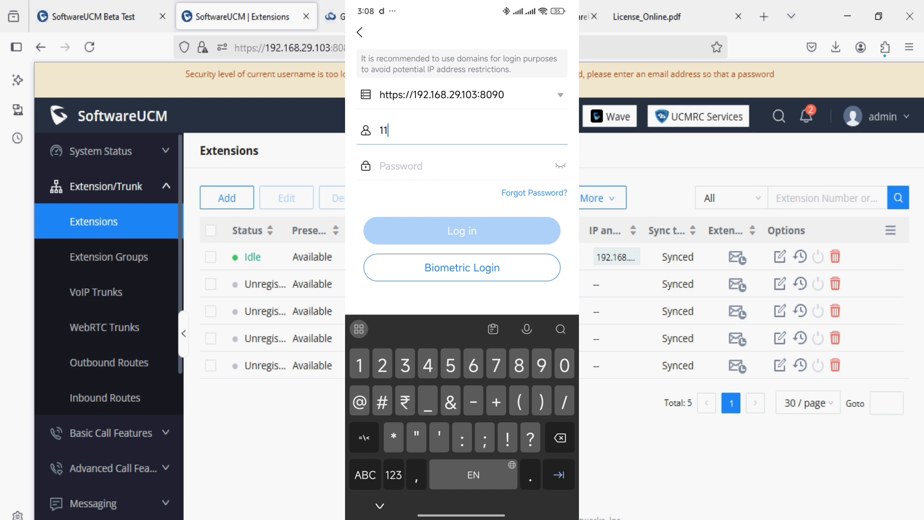
{"action": "left_click", "coordinate": [423, 164]}
{"action": "left_click", "coordinate": [357, 440]}
{"action": "type", "text": "Admin"}
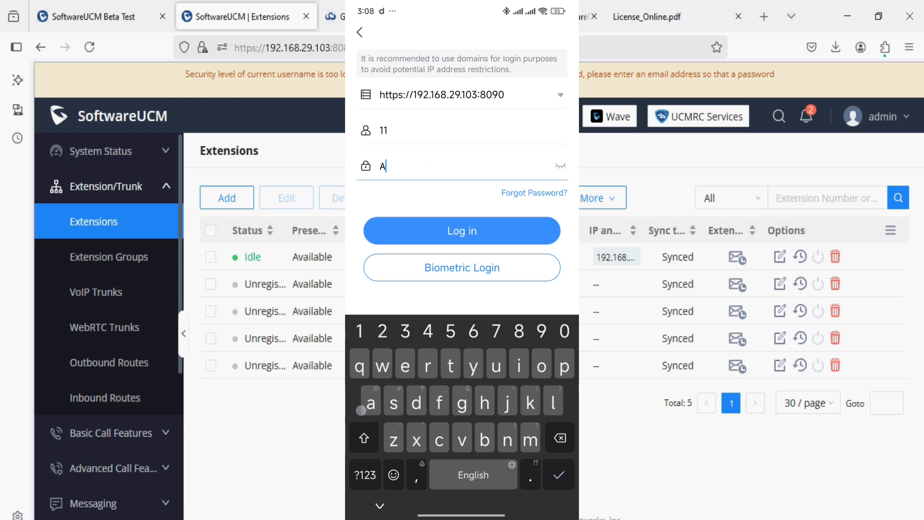
{"action": "left_click", "coordinate": [365, 475]}
{"action": "type", "text": "@123"}
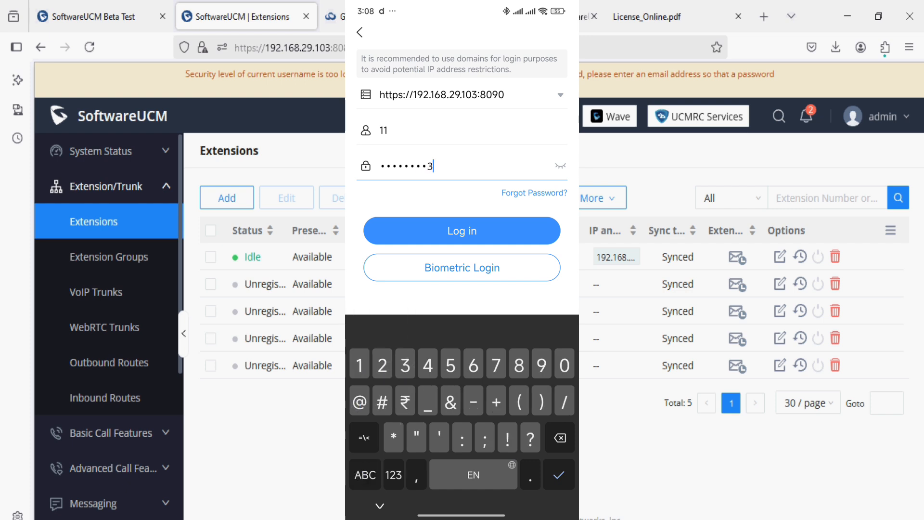
{"action": "left_click", "coordinate": [462, 231]}
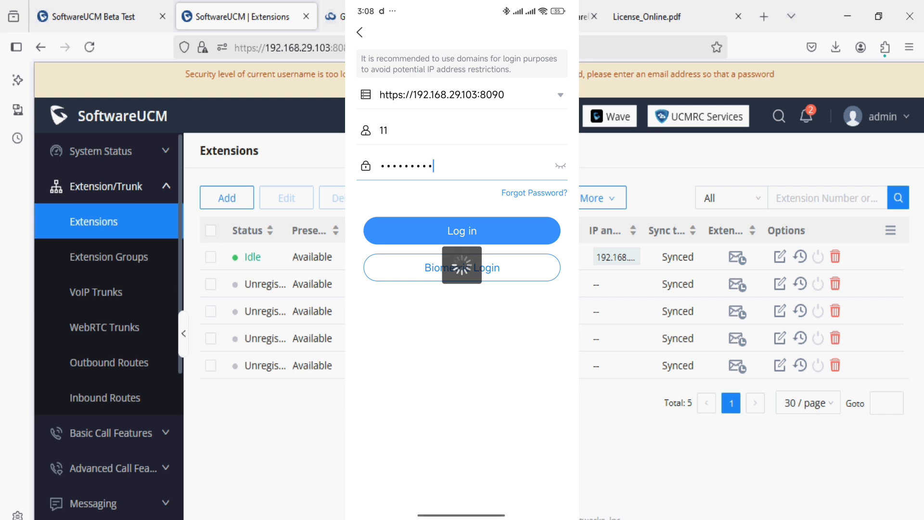
Step: Cancel the biometric prompt and show the phone's enterprise contacts with extensions 10 through 14
{"action": "left_click", "coordinate": [419, 341]}
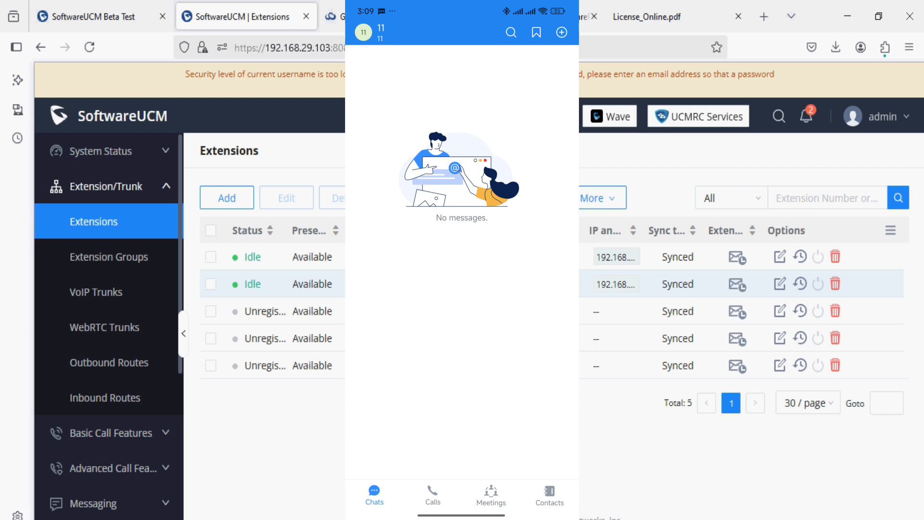
{"action": "left_click", "coordinate": [433, 495]}
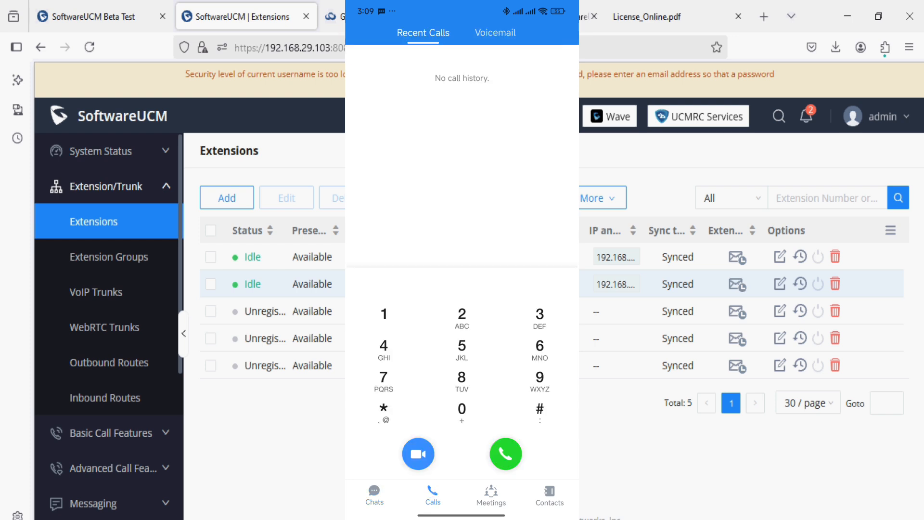
{"action": "left_click", "coordinate": [549, 495]}
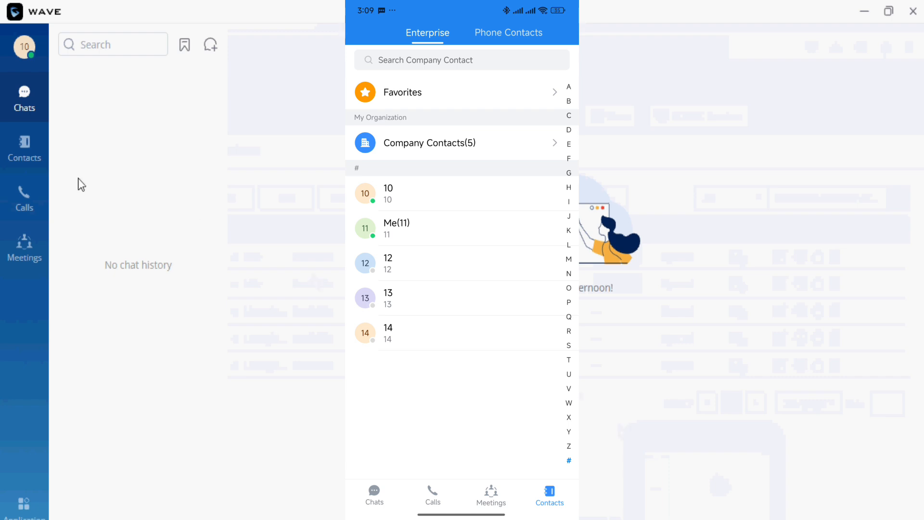
Step: Answer extension 11's incoming call on the desktop, then hang up after about 10 seconds
{"action": "left_click", "coordinate": [41, 162]}
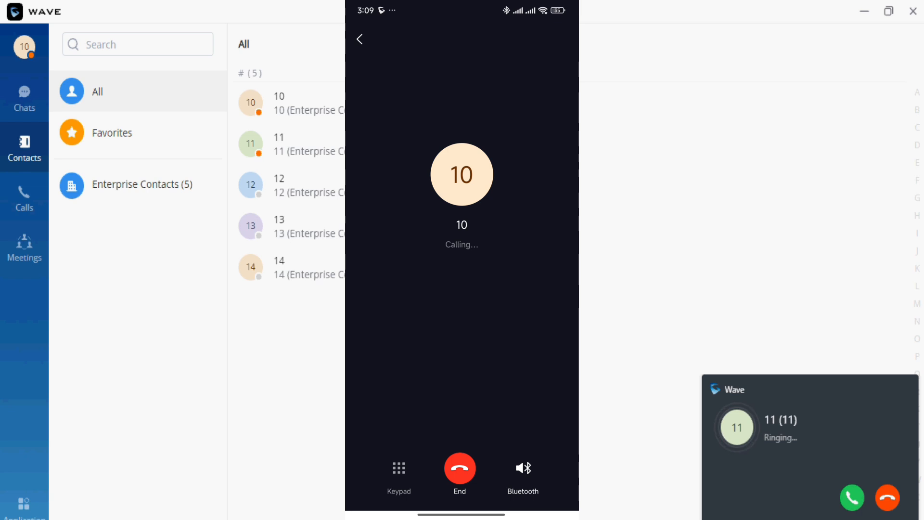
{"action": "left_click", "coordinate": [851, 500]}
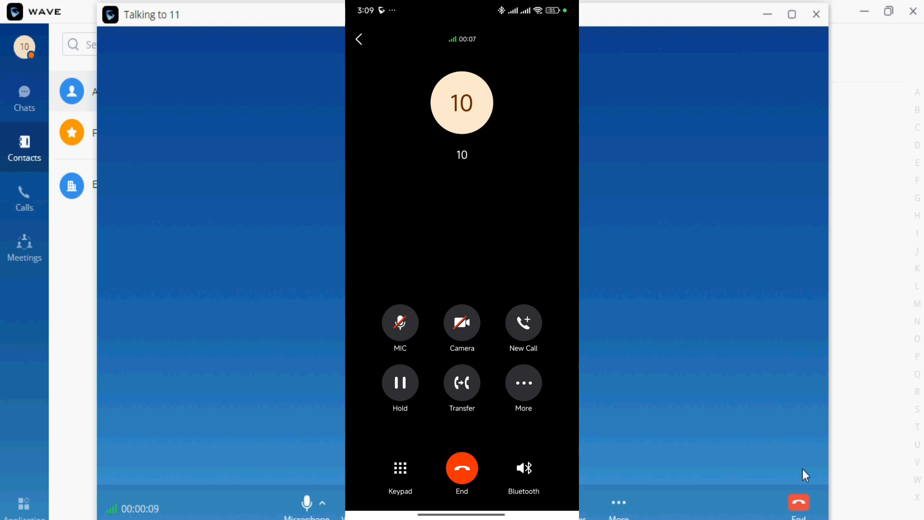
{"action": "left_click", "coordinate": [799, 501]}
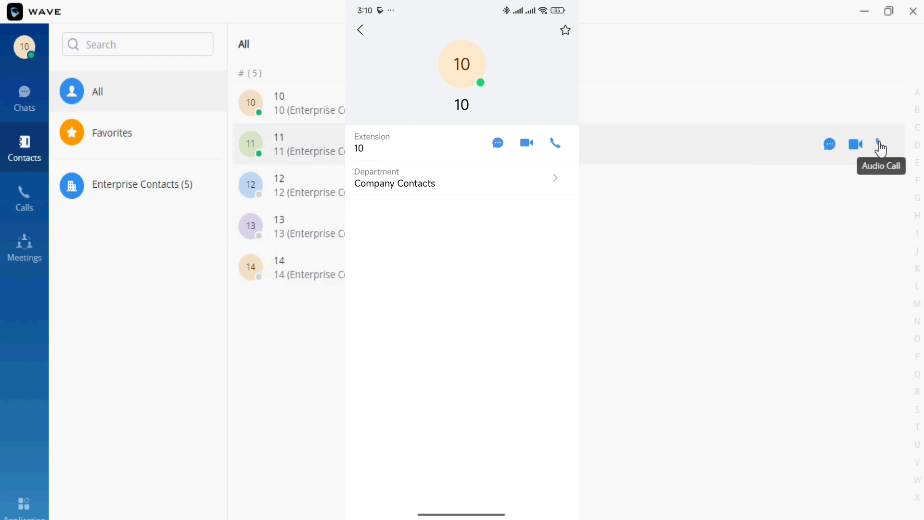
Step: Audio-call extension 11 from the desktop, then minimize Wave to reveal the Extensions page
{"action": "left_click", "coordinate": [879, 145]}
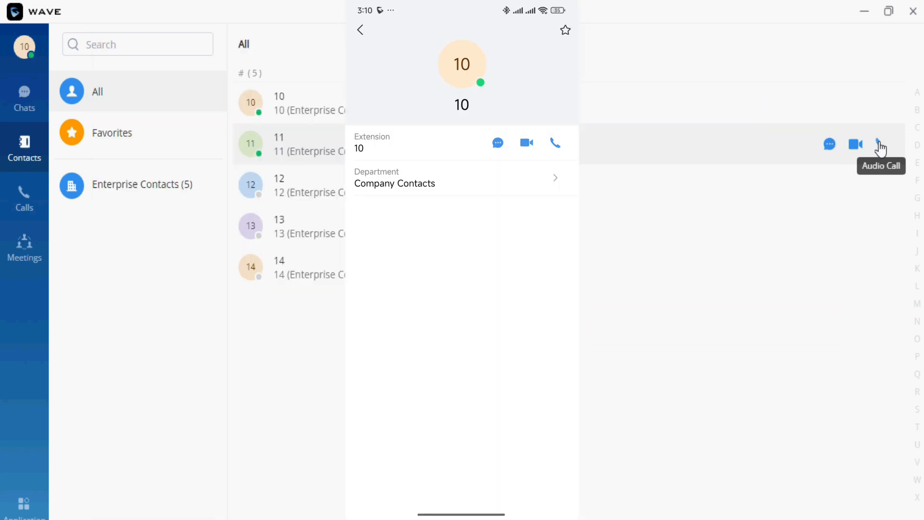
{"action": "left_click", "coordinate": [867, 13]}
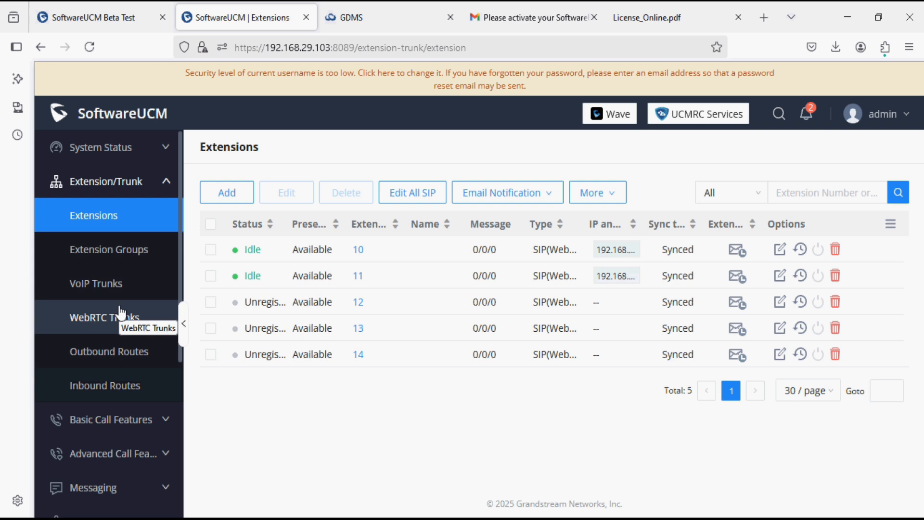
Step: Check the empty VoIP Trunks list, then the empty WebRTC Trunks page
{"action": "left_click", "coordinate": [112, 292]}
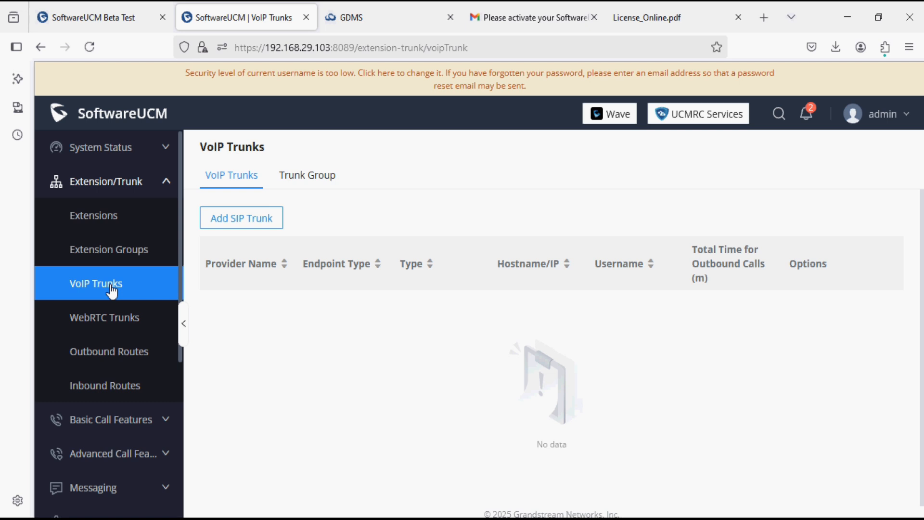
{"action": "left_click", "coordinate": [129, 324]}
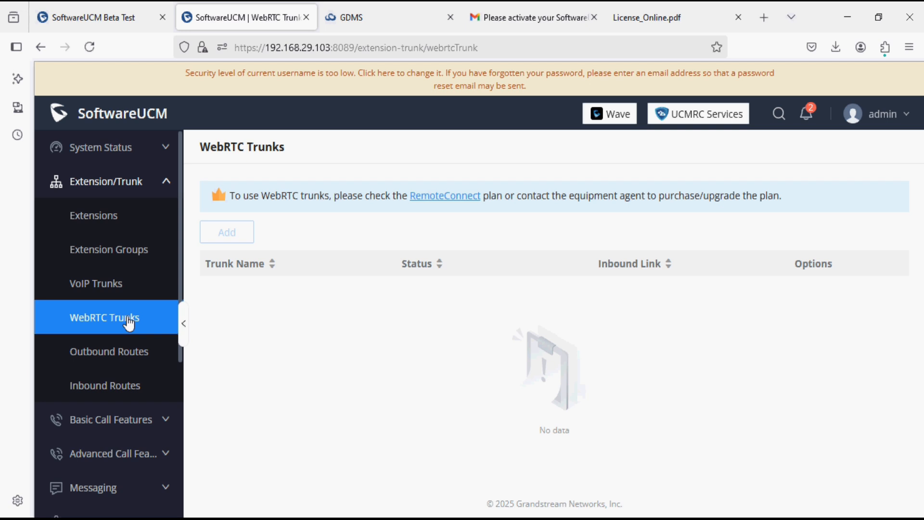
Step: Browse Basic Call Features: Multimedia Meeting, IVR, Voicemail, Ring Groups, Paging/Intercom, Call Queue, Speed Dial
{"action": "scroll", "coordinate": [129, 324], "scroll_direction": "down", "scroll_amount": 2}
{"action": "left_click", "coordinate": [128, 323]}
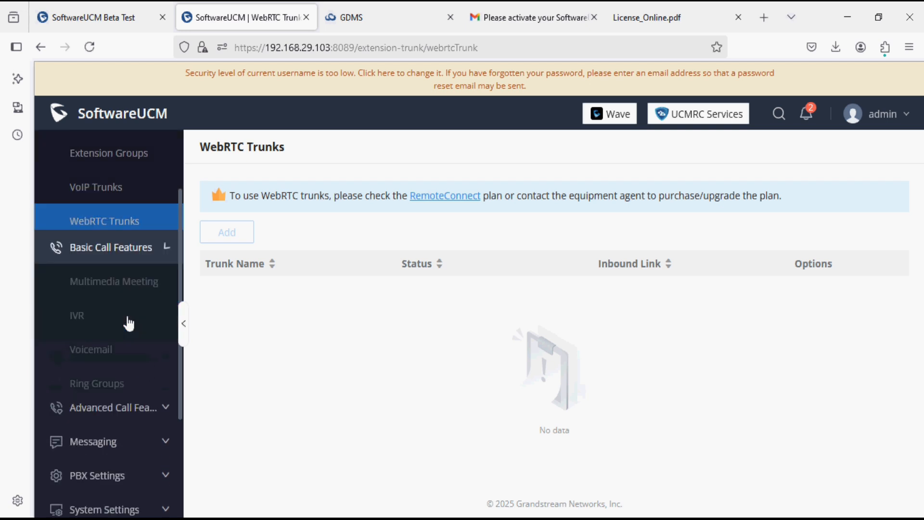
{"action": "left_click", "coordinate": [121, 163]}
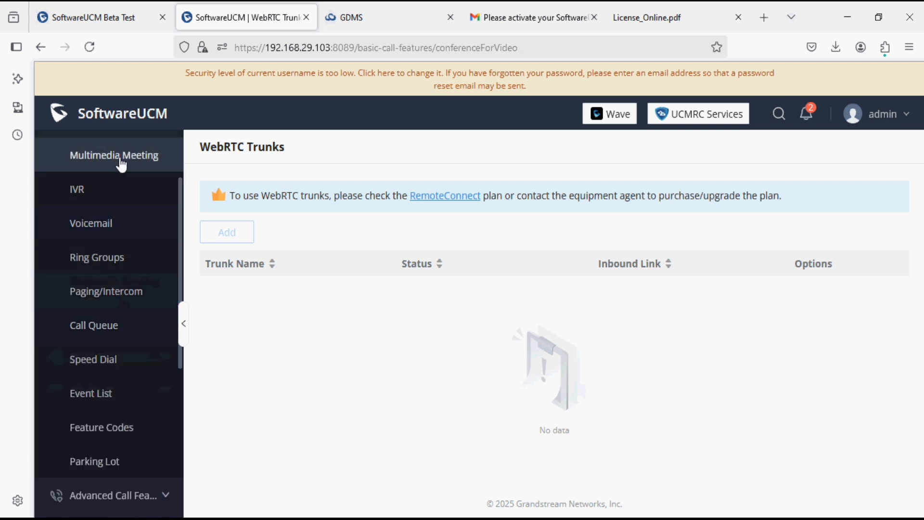
{"action": "left_click", "coordinate": [104, 193]}
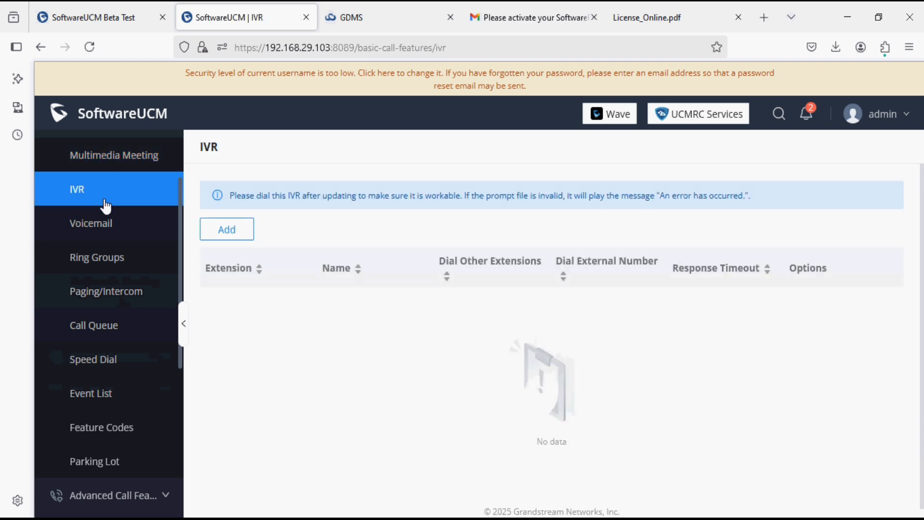
{"action": "left_click", "coordinate": [110, 224]}
{"action": "left_click", "coordinate": [110, 258]}
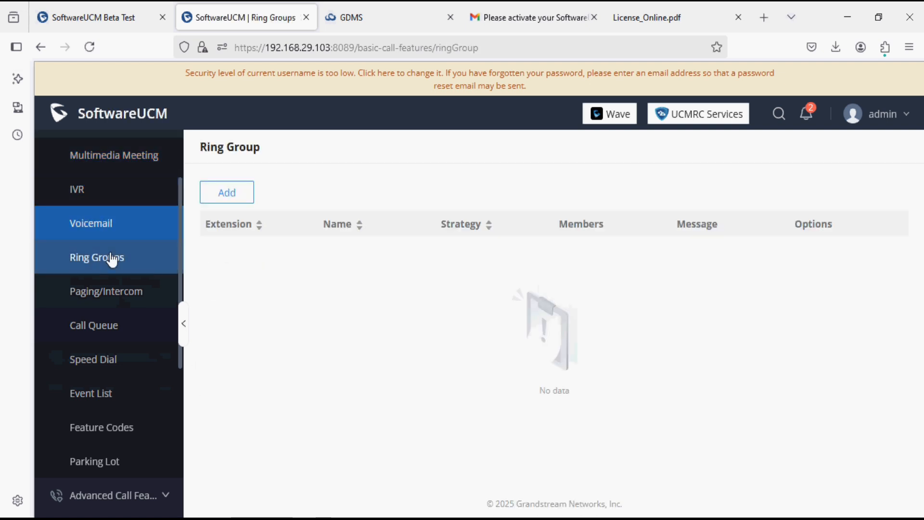
{"action": "left_click", "coordinate": [113, 296]}
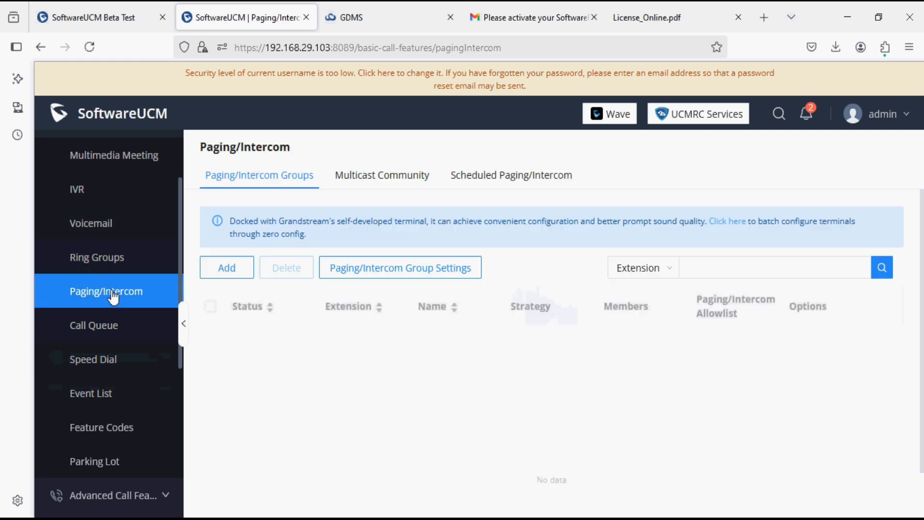
{"action": "left_click", "coordinate": [109, 330]}
{"action": "left_click", "coordinate": [105, 358]}
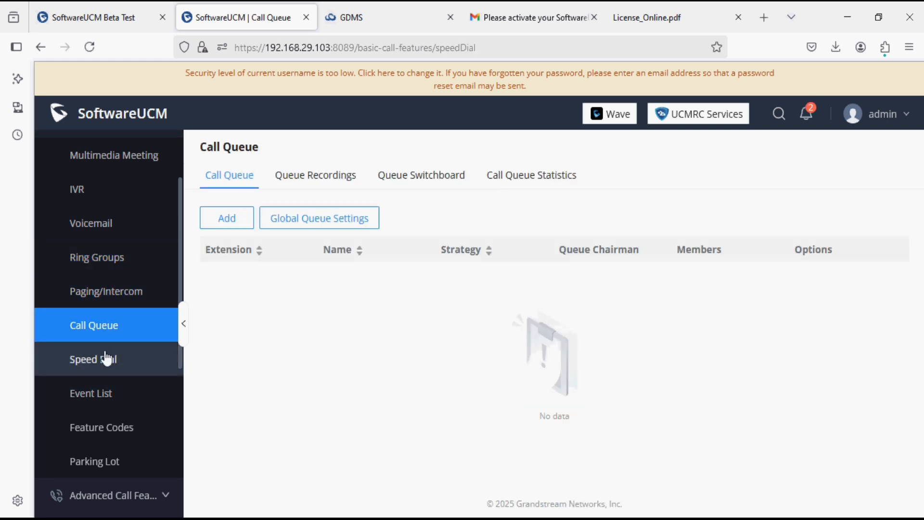
Step: Browse Advanced Call Features: Pickup Groups, Dial By Name, DISA, Callback, Scheduled Call, Fax, Announcements
{"action": "left_click", "coordinate": [118, 493]}
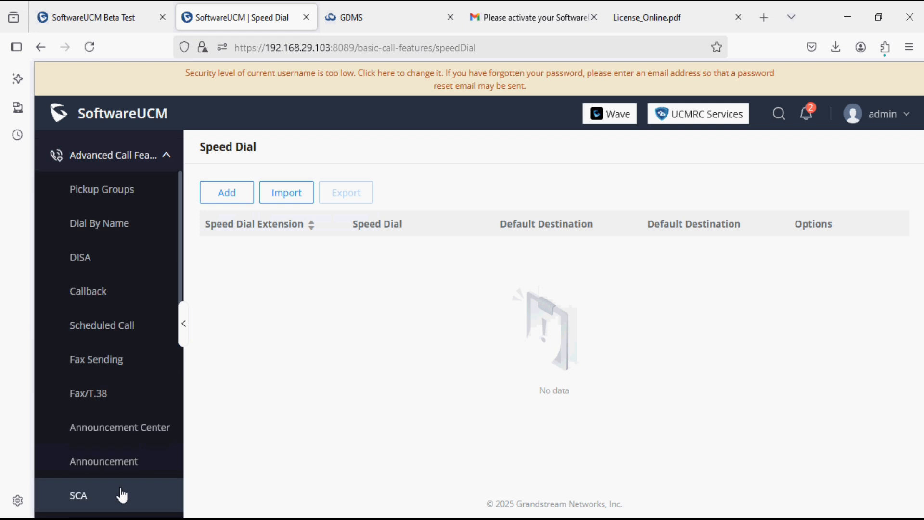
{"action": "left_click", "coordinate": [98, 201]}
{"action": "left_click", "coordinate": [99, 223]}
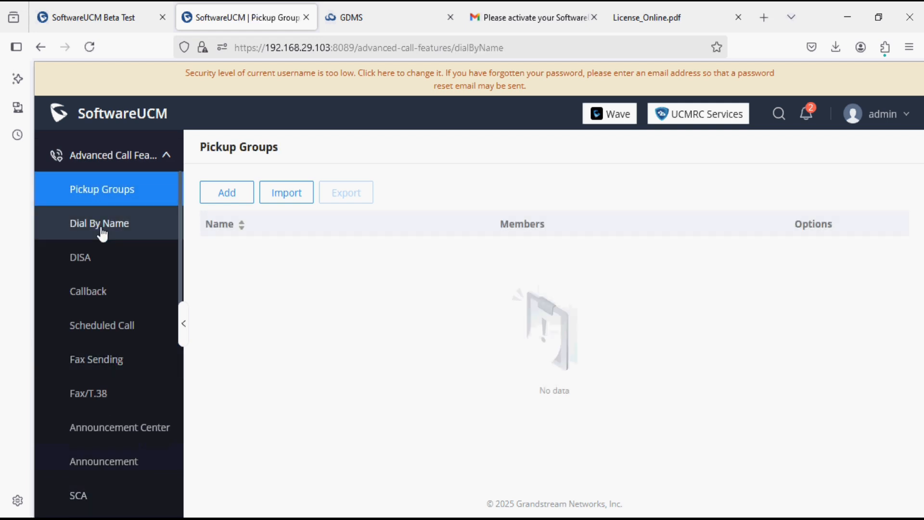
{"action": "left_click", "coordinate": [99, 258]}
{"action": "left_click", "coordinate": [93, 292]}
{"action": "left_click", "coordinate": [103, 328]}
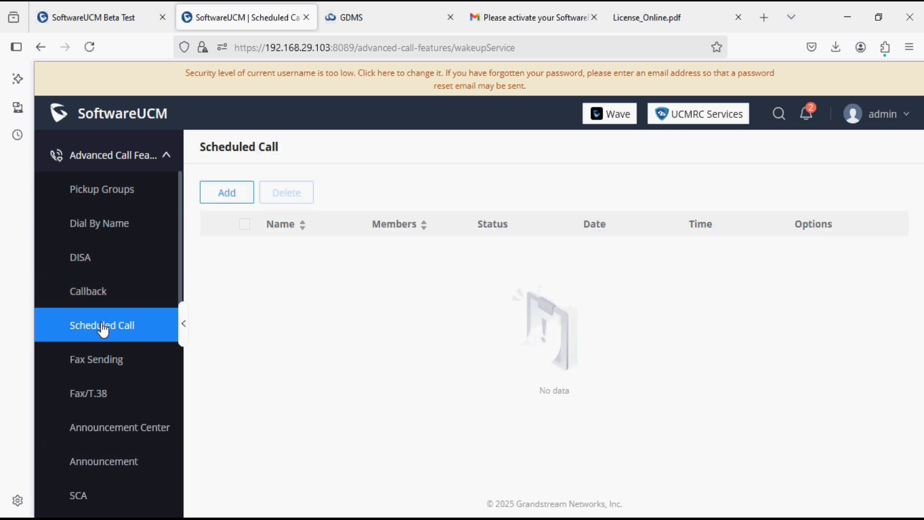
{"action": "left_click", "coordinate": [106, 360]}
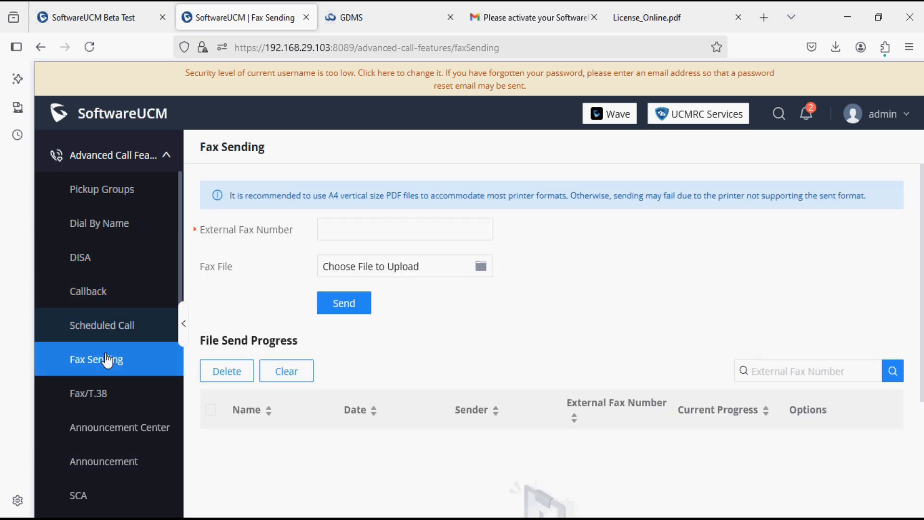
{"action": "left_click", "coordinate": [115, 426]}
{"action": "left_click", "coordinate": [119, 460]}
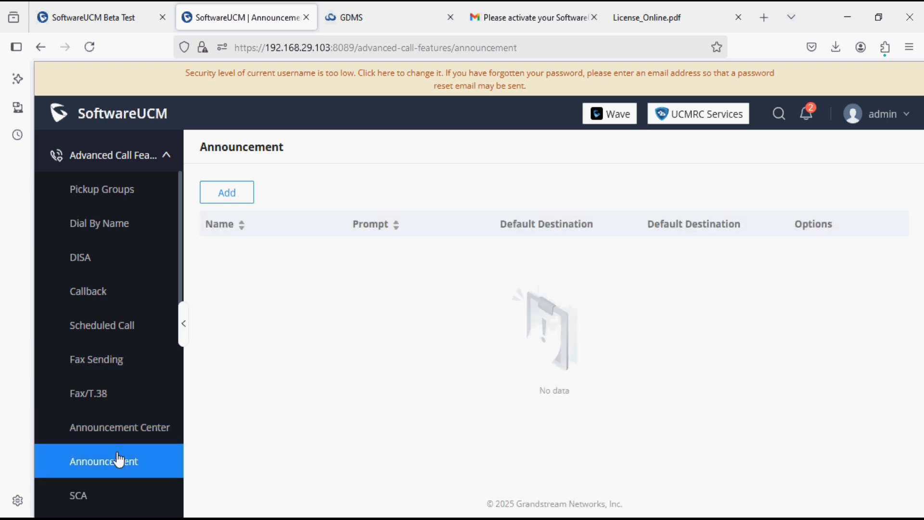
Step: Check Emergency Calls, Restrict Calls, Operator Panel and empty Time Condition Routing, then expand Messaging
{"action": "scroll", "coordinate": [118, 460], "scroll_direction": "down", "scroll_amount": 5}
{"action": "scroll", "coordinate": [121, 299], "scroll_direction": "up", "scroll_amount": 2}
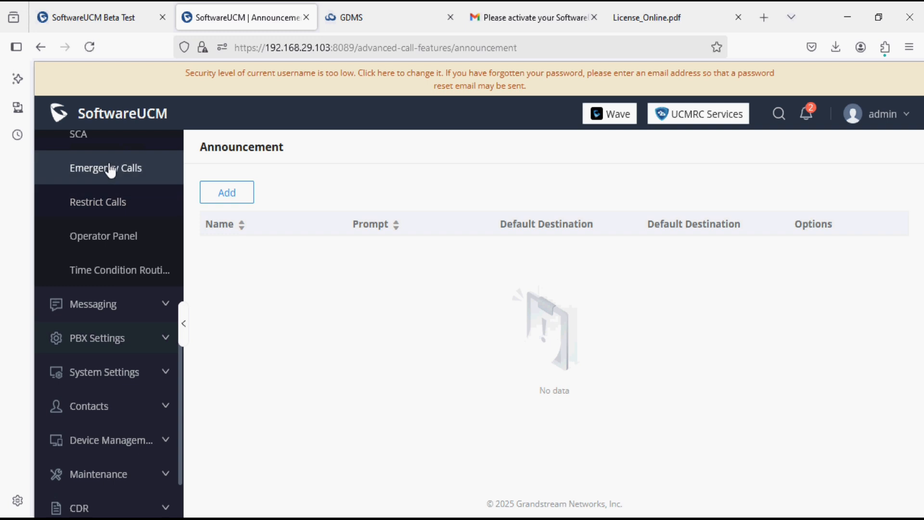
{"action": "left_click", "coordinate": [108, 168]}
{"action": "left_click", "coordinate": [107, 201]}
{"action": "left_click", "coordinate": [117, 232]}
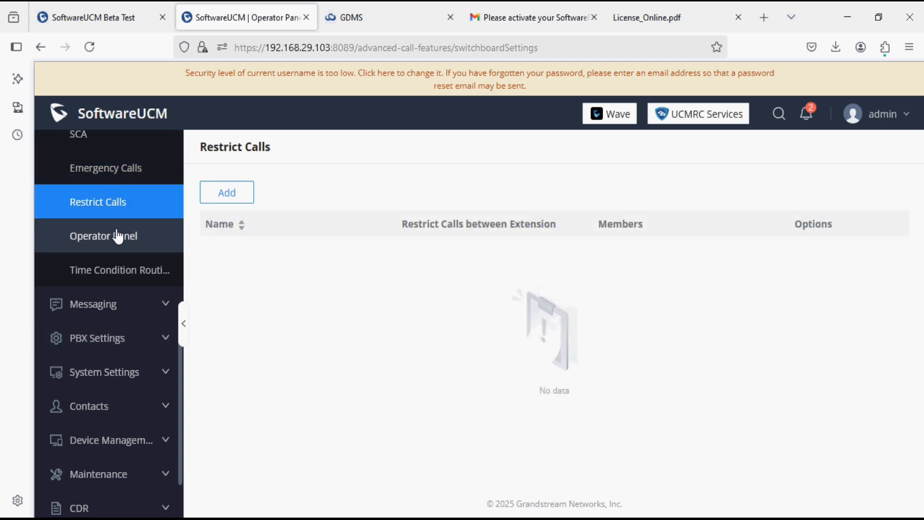
{"action": "left_click", "coordinate": [128, 276]}
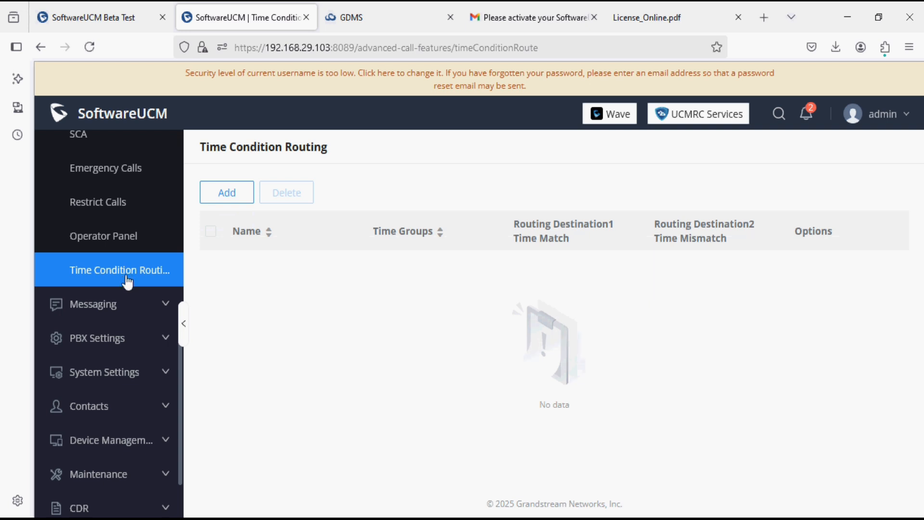
{"action": "left_click", "coordinate": [128, 307]}
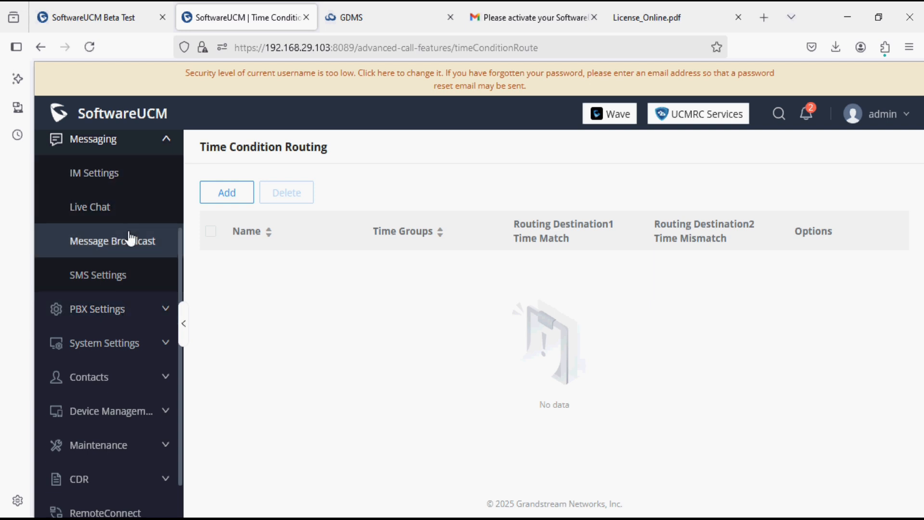
Step: Enable SMS in SMS Settings and check the SMS Carrier list without choosing a carrier
{"action": "left_click", "coordinate": [108, 289]}
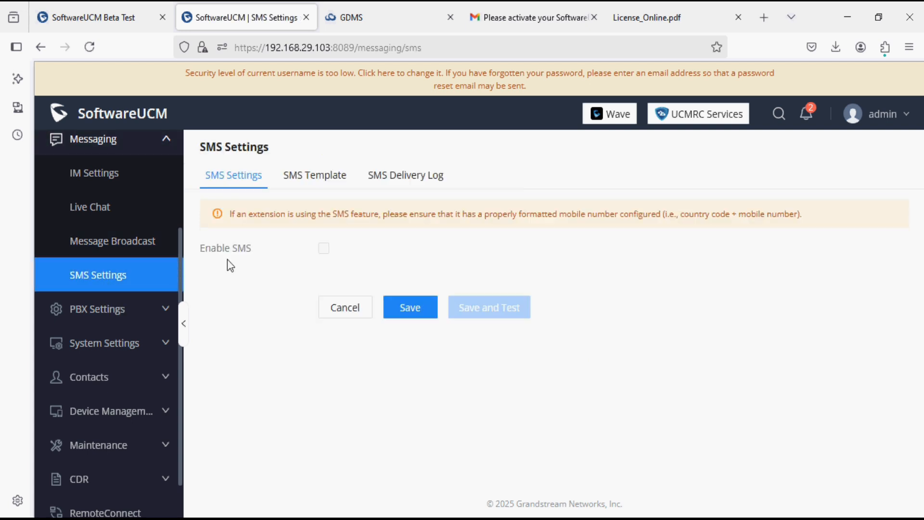
{"action": "left_click", "coordinate": [323, 248]}
{"action": "left_click", "coordinate": [345, 290]}
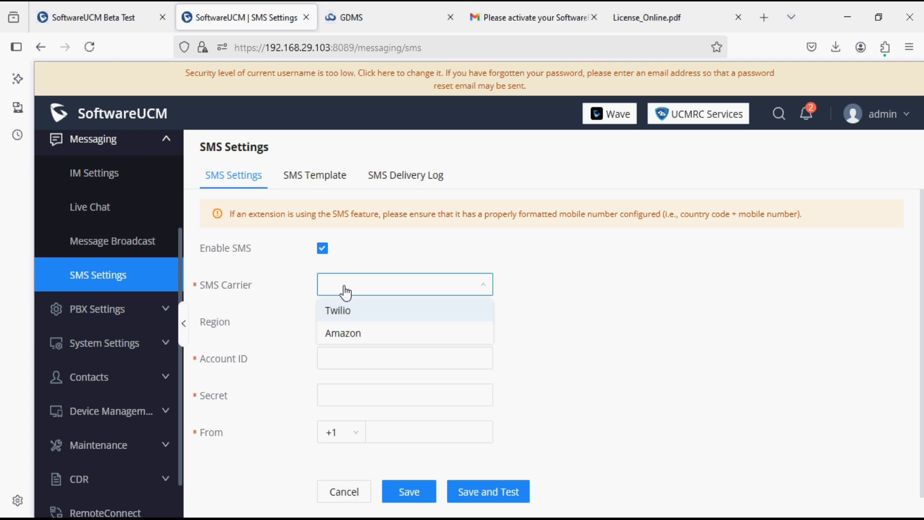
{"action": "left_click", "coordinate": [284, 295]}
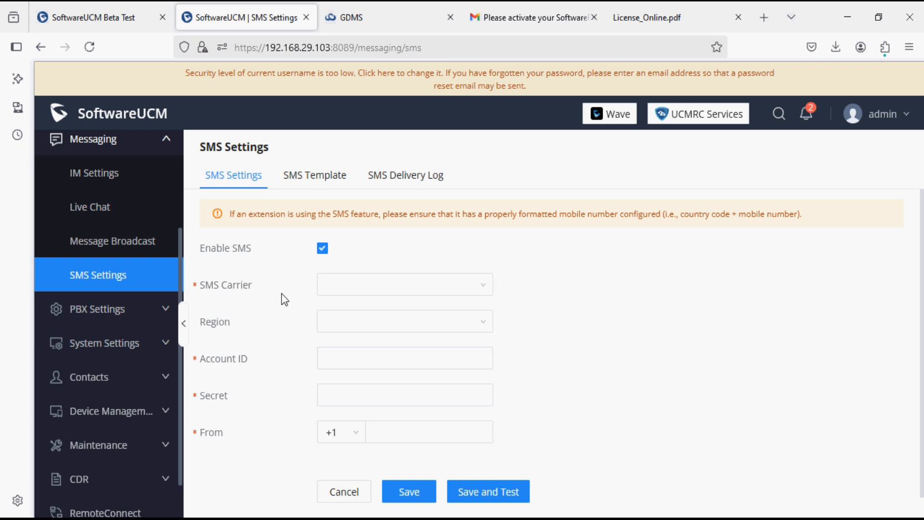
{"action": "left_click", "coordinate": [136, 308]}
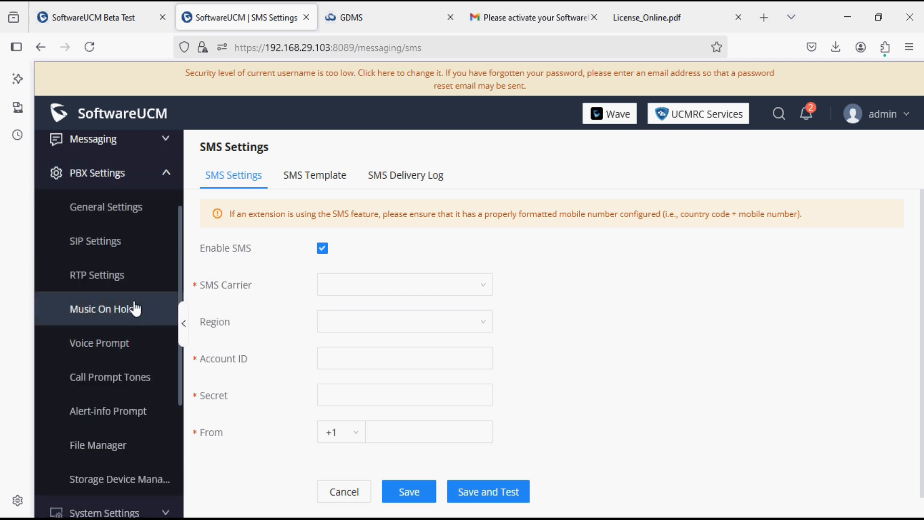
Step: Browse the SIP settings, File Manager and the disabled SFTP tab of Storage Device Management
{"action": "left_click", "coordinate": [106, 248]}
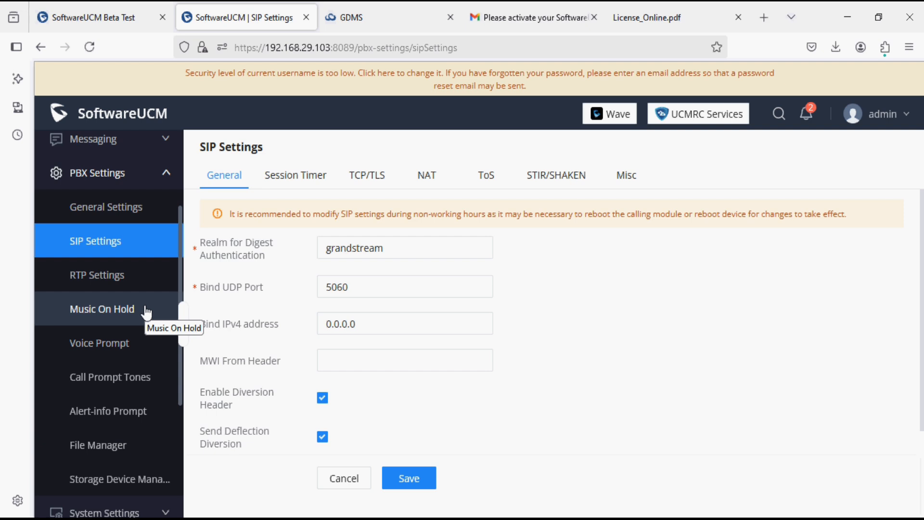
{"action": "scroll", "coordinate": [147, 313], "scroll_direction": "down", "scroll_amount": 5}
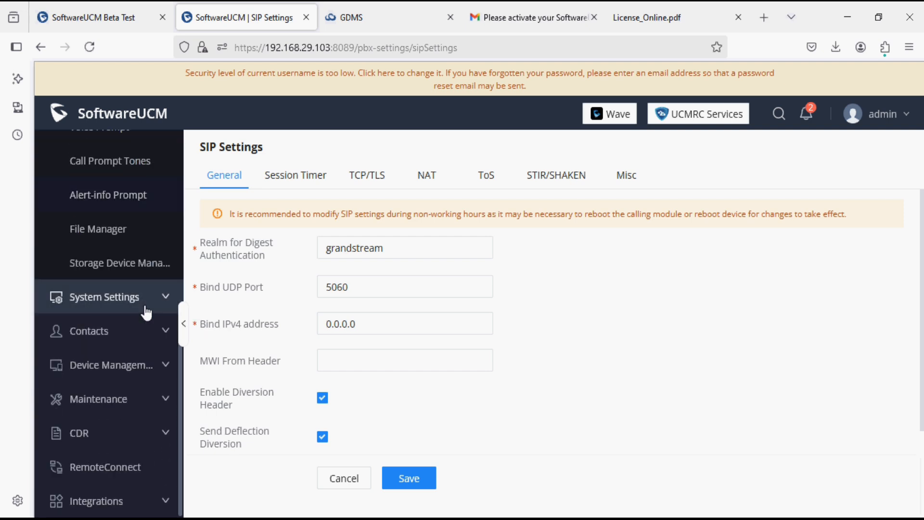
{"action": "left_click", "coordinate": [114, 237]}
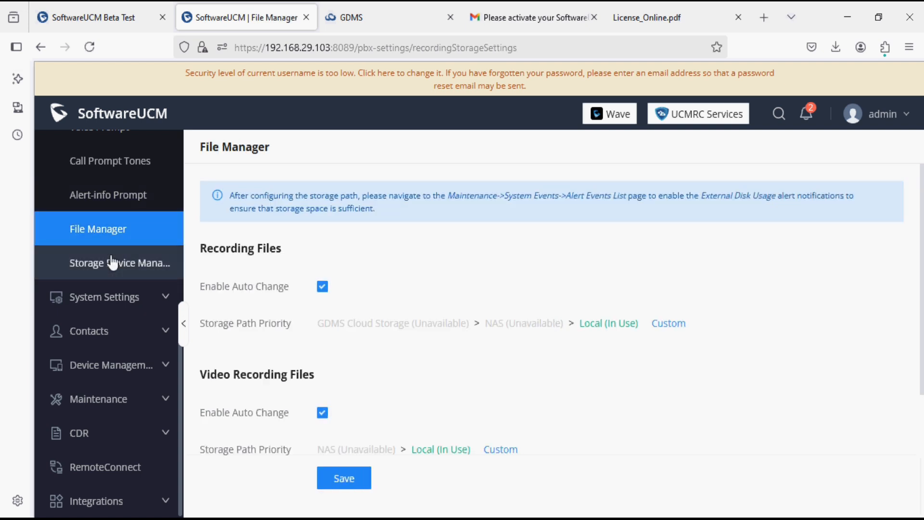
{"action": "left_click", "coordinate": [113, 262]}
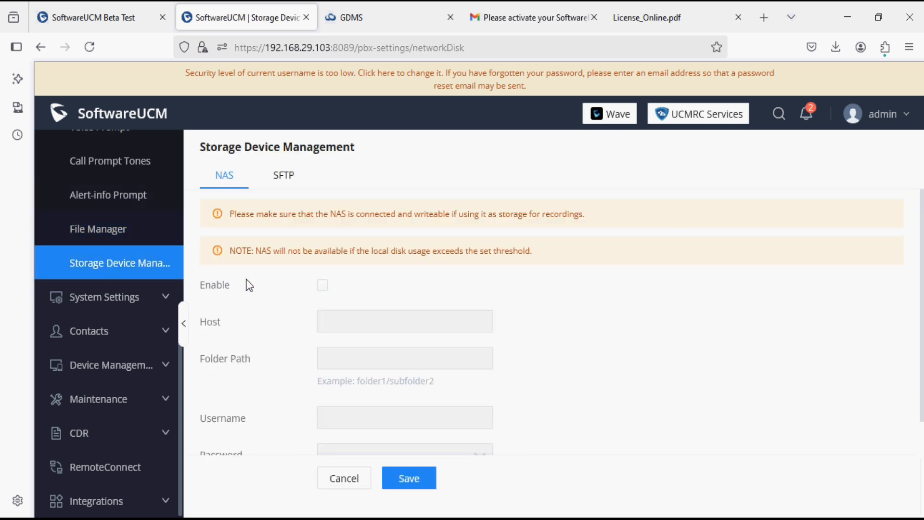
{"action": "left_click", "coordinate": [286, 177]}
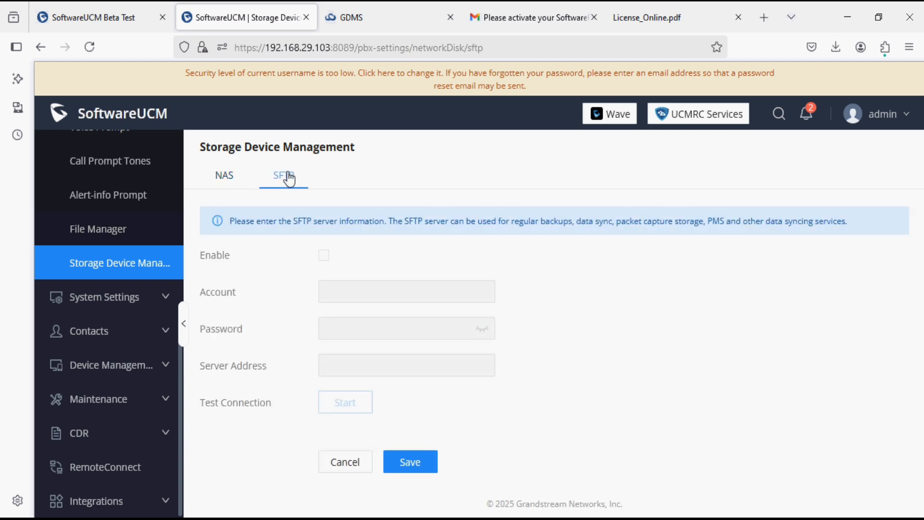
{"action": "left_click", "coordinate": [164, 298]}
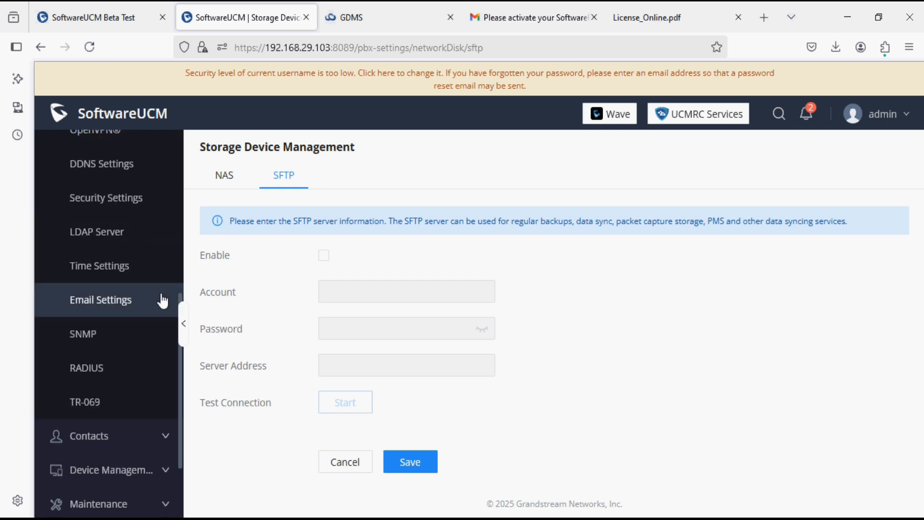
{"action": "scroll", "coordinate": [164, 301], "scroll_direction": "up", "scroll_amount": 5}
Step: Look over the Network Settings page from top to bottom
{"action": "left_click", "coordinate": [133, 335]}
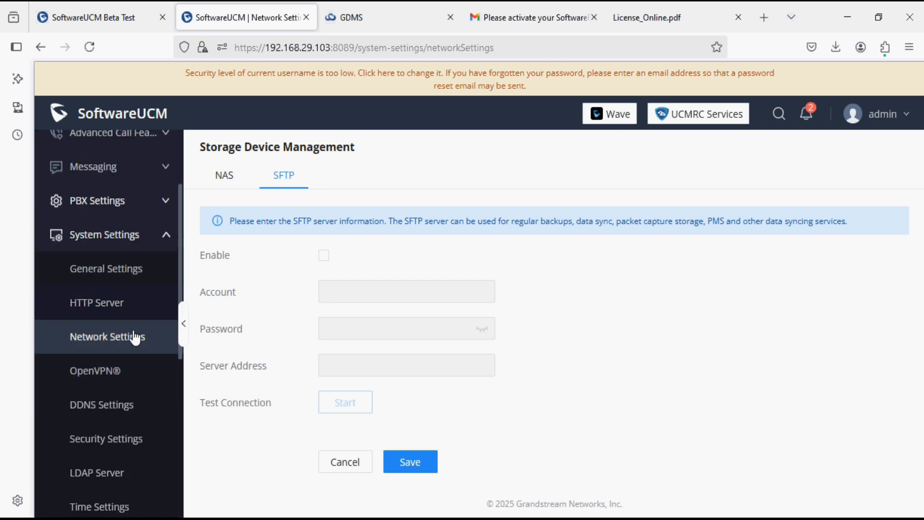
{"action": "mouse_move", "coordinate": [219, 343]}
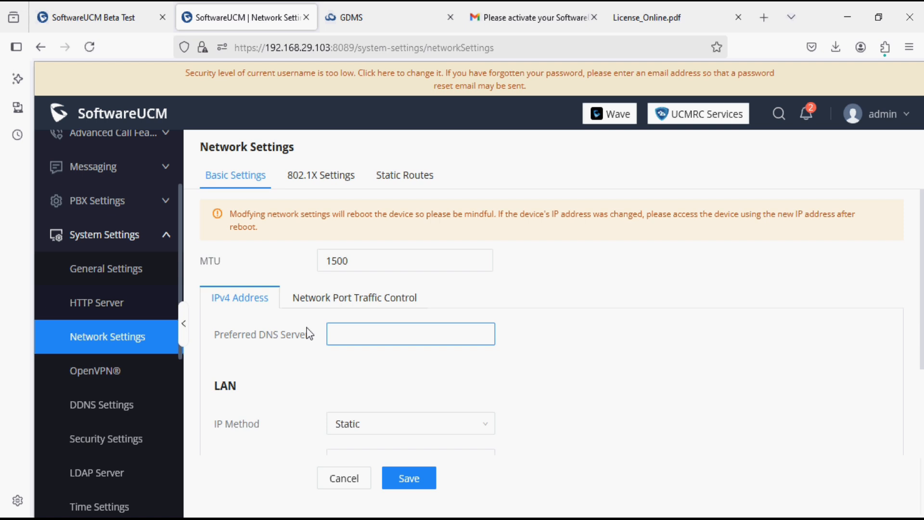
{"action": "scroll", "coordinate": [309, 333], "scroll_direction": "down", "scroll_amount": 5}
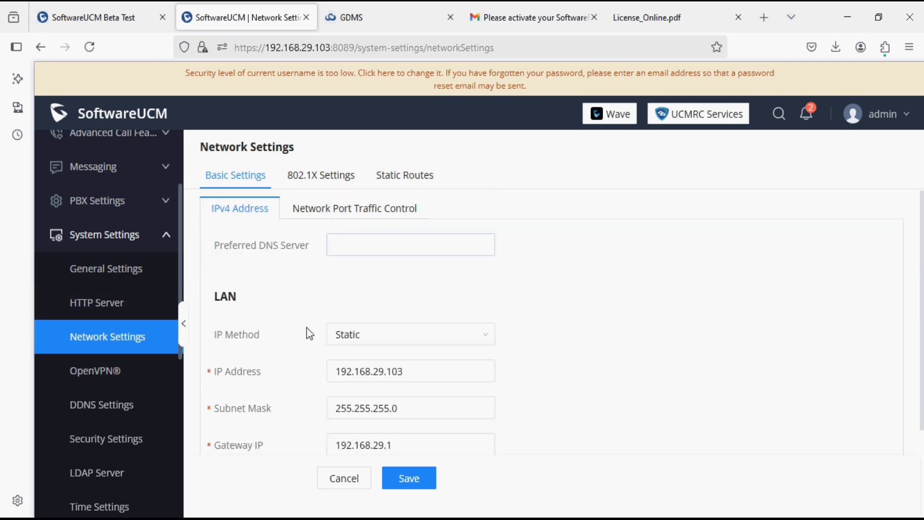
{"action": "scroll", "coordinate": [309, 334], "scroll_direction": "up", "scroll_amount": 5}
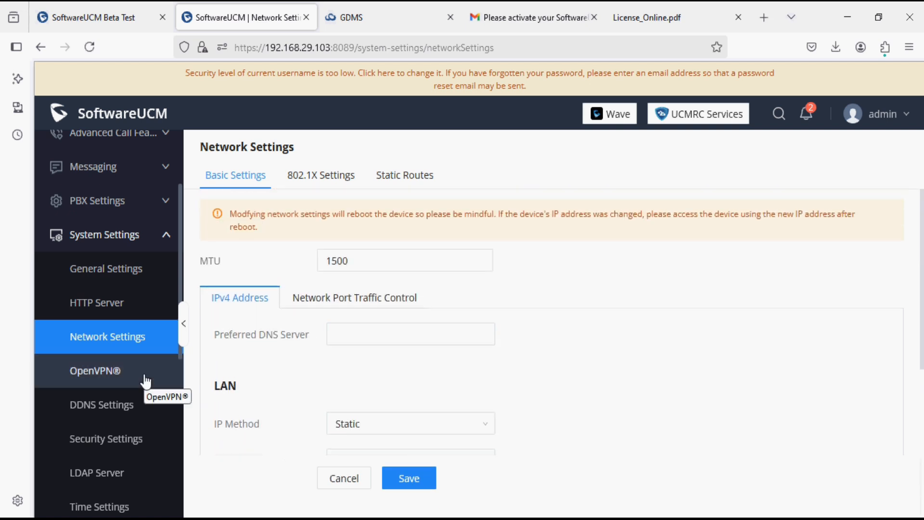
{"action": "scroll", "coordinate": [146, 381], "scroll_direction": "down", "scroll_amount": 5}
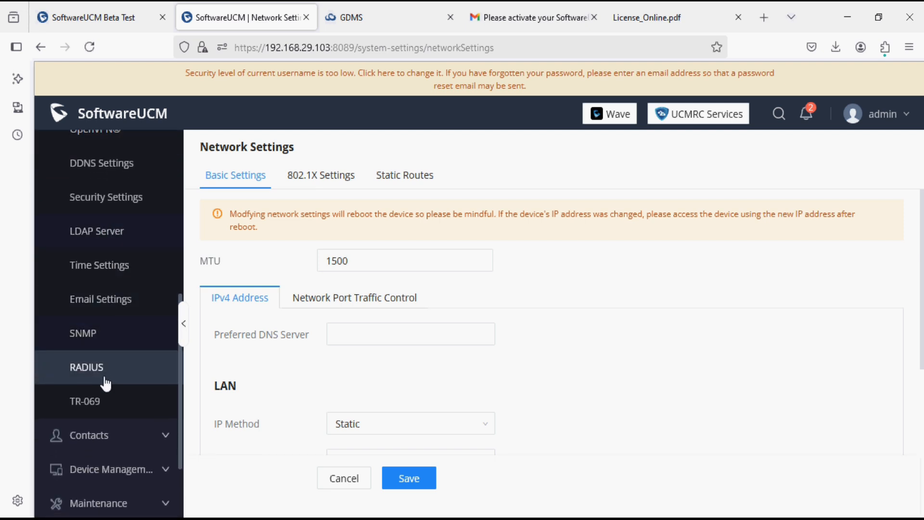
{"action": "scroll", "coordinate": [109, 385], "scroll_direction": "down", "scroll_amount": 2}
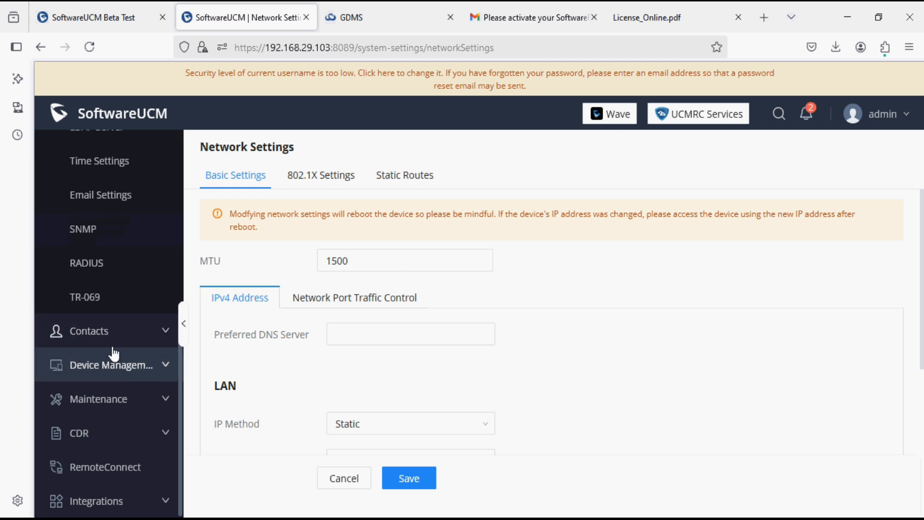
Step: Check Contact Management, then view the Zero Config page with 0 registered devices
{"action": "left_click", "coordinate": [110, 330]}
{"action": "left_click", "coordinate": [111, 277]}
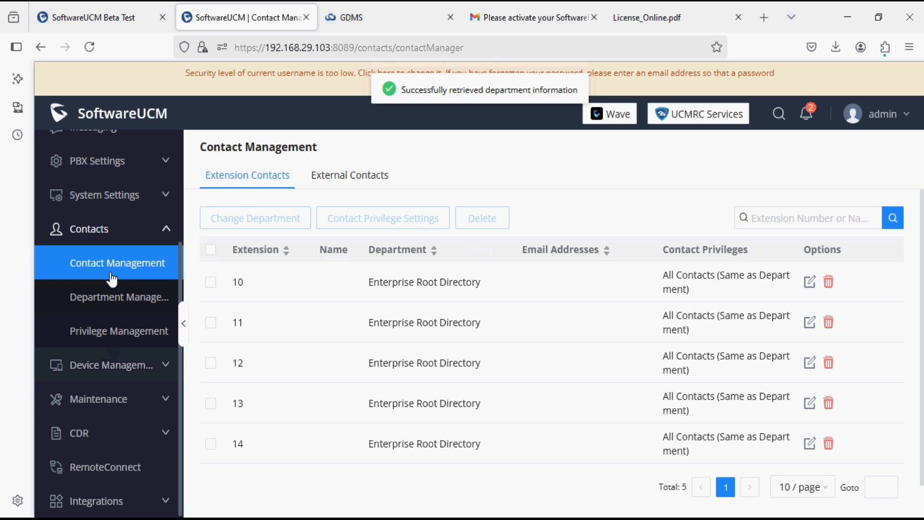
{"action": "left_click", "coordinate": [123, 373]}
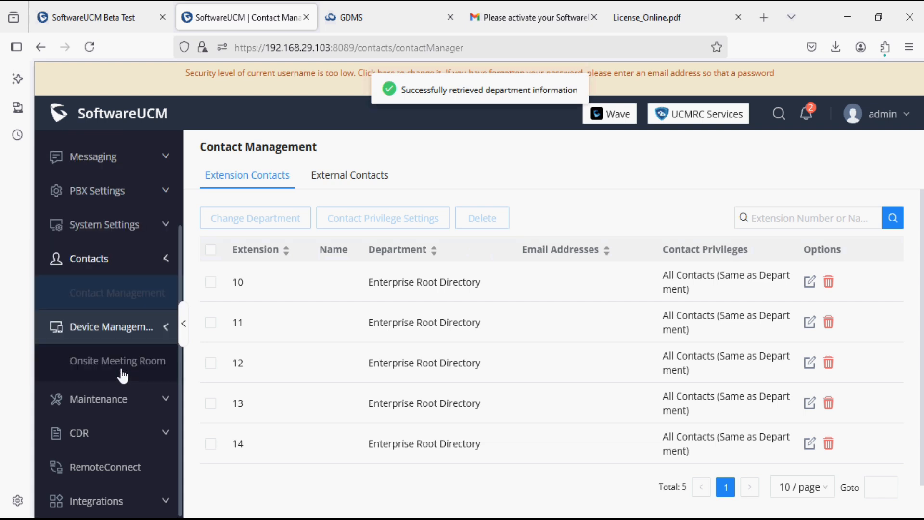
{"action": "left_click", "coordinate": [108, 392]}
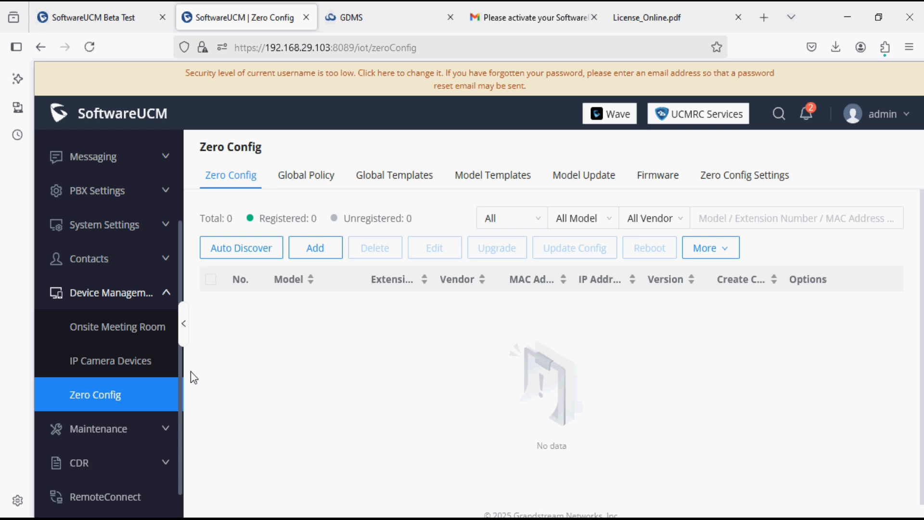
Step: Look over the License Management and Backup pages under Maintenance
{"action": "left_click", "coordinate": [134, 422]}
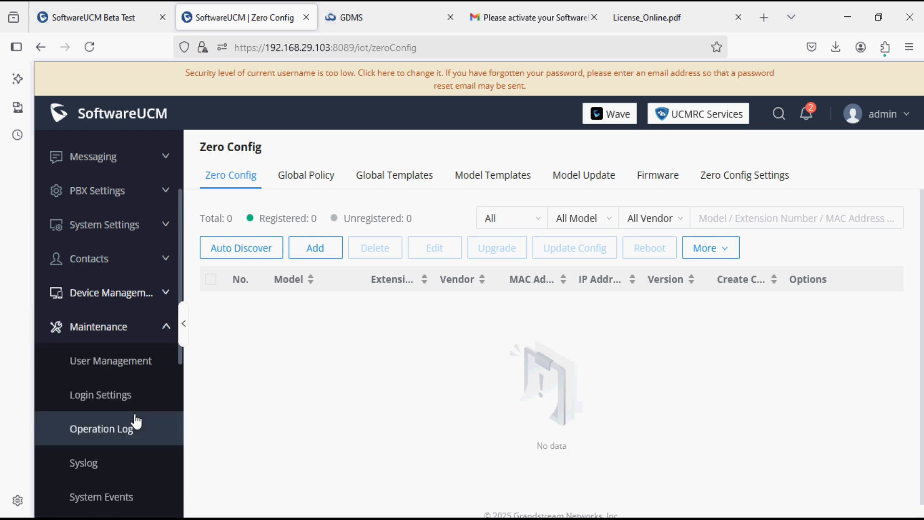
{"action": "scroll", "coordinate": [120, 389], "scroll_direction": "down", "scroll_amount": 5}
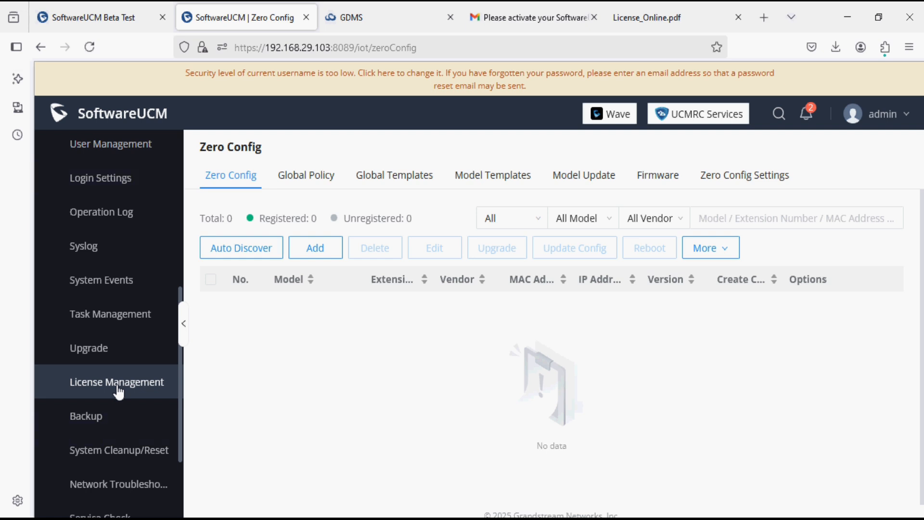
{"action": "left_click", "coordinate": [119, 393]}
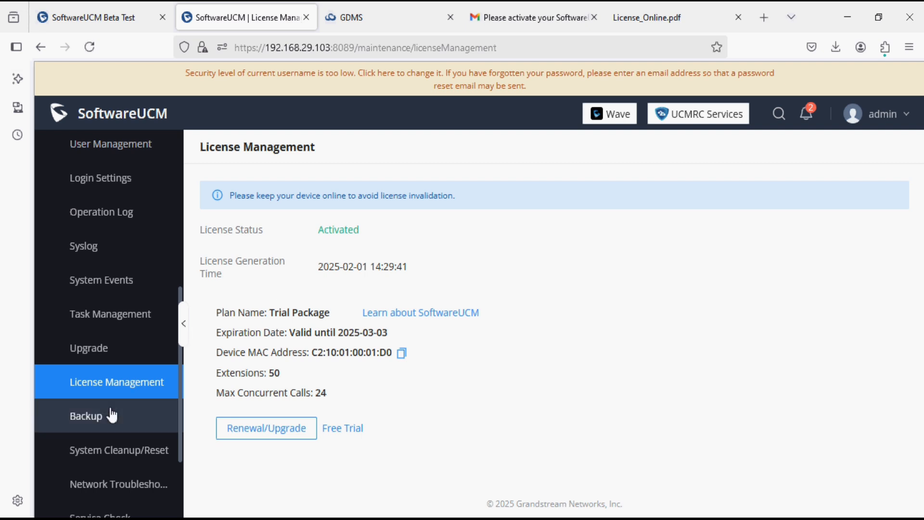
{"action": "scroll", "coordinate": [110, 413], "scroll_direction": "down", "scroll_amount": 2}
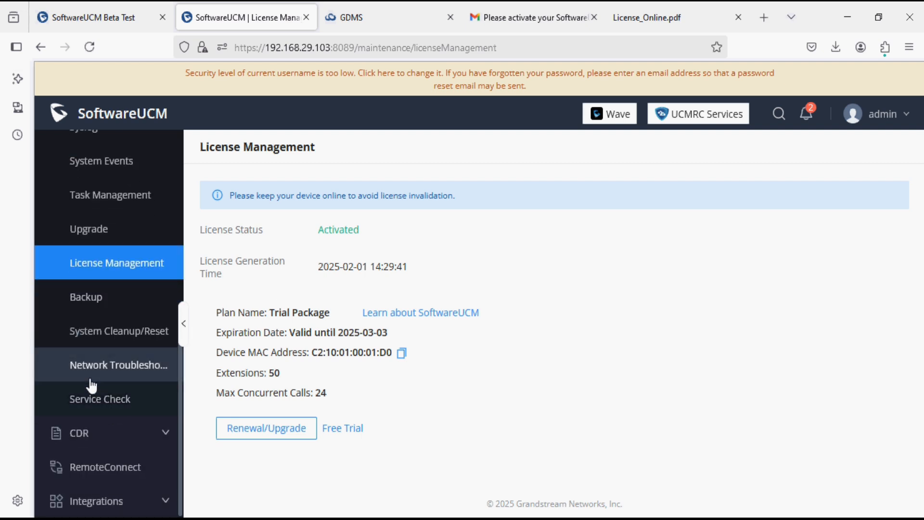
{"action": "left_click", "coordinate": [98, 311]}
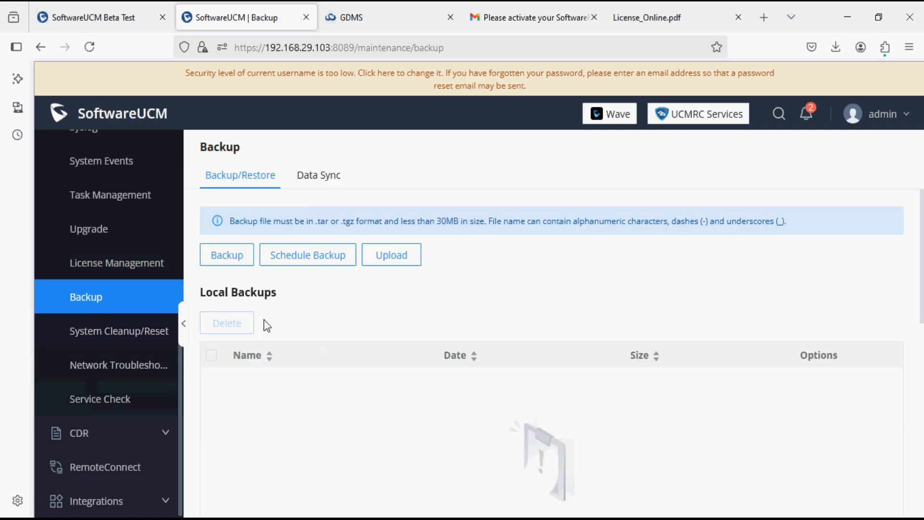
Step: Review the CDR calls between extensions 10 and 11, the Recordings page, and RemoteConnect
{"action": "left_click", "coordinate": [128, 428]}
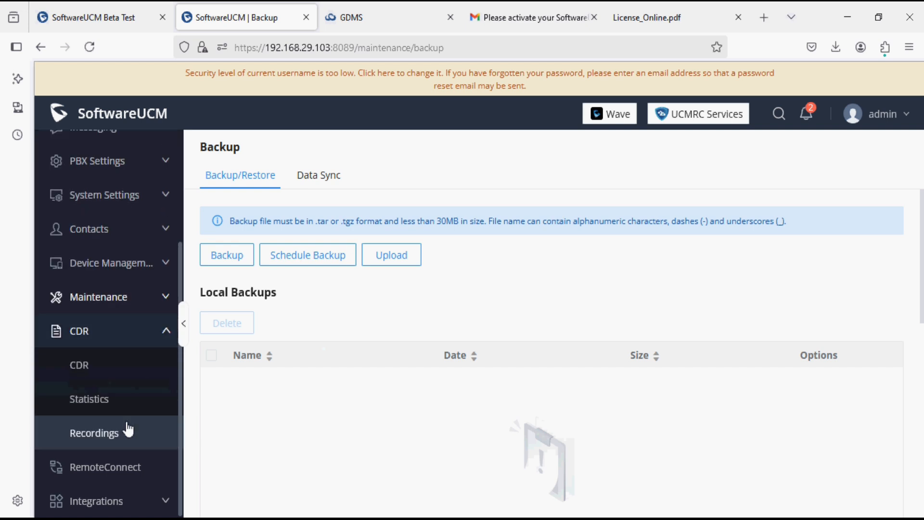
{"action": "left_click", "coordinate": [113, 378]}
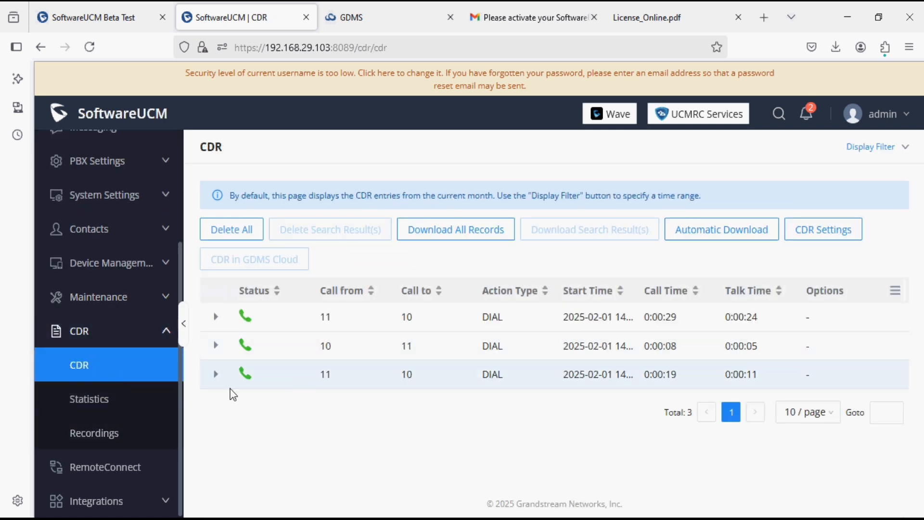
{"action": "left_click", "coordinate": [154, 426]}
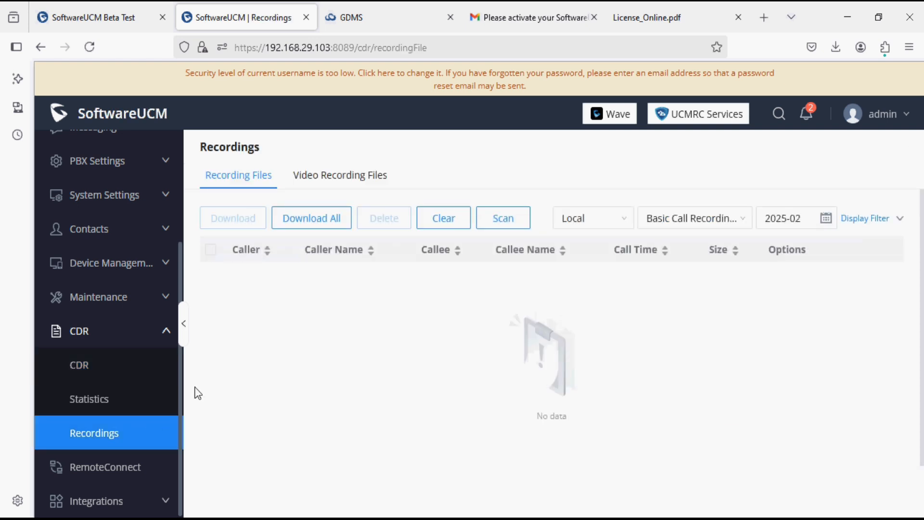
{"action": "left_click", "coordinate": [110, 471]}
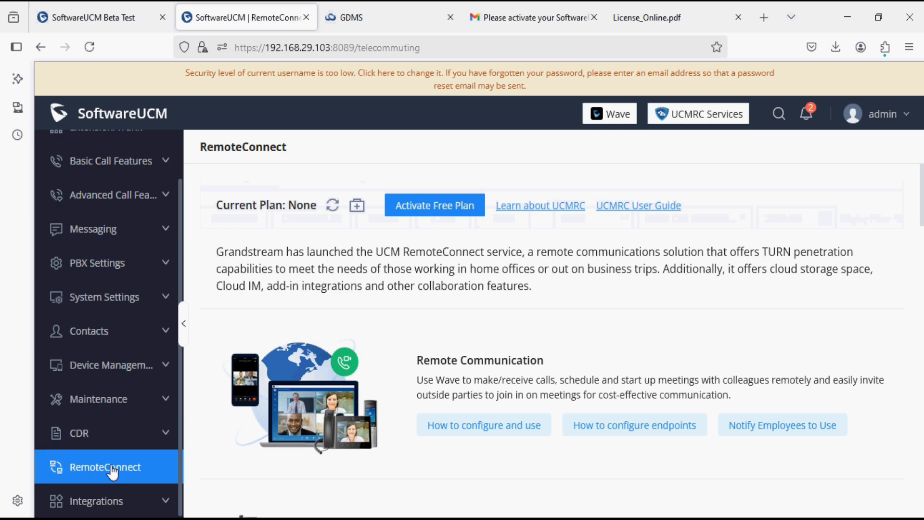
Step: Scroll through RemoteConnect (Current Plan: None) and reveal the Integrations sub-pages in the sidebar
{"action": "scroll", "coordinate": [244, 377], "scroll_direction": "down", "scroll_amount": 15}
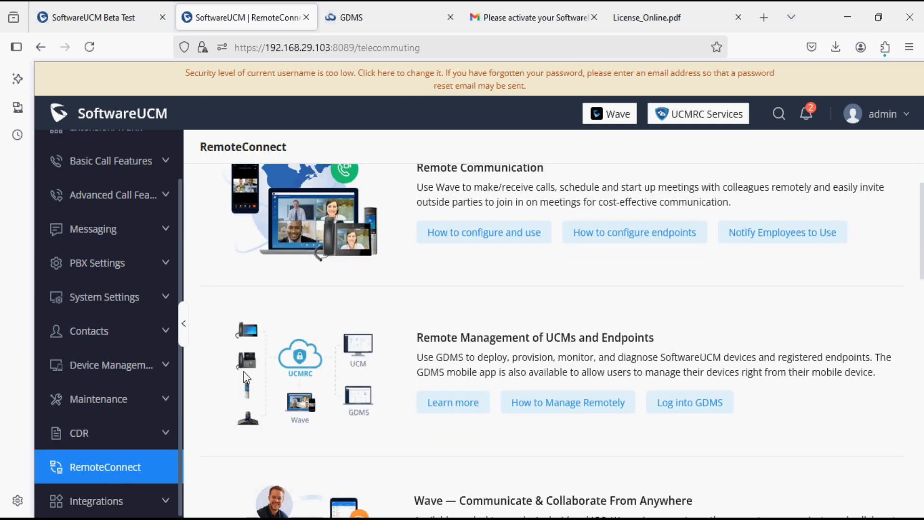
{"action": "scroll", "coordinate": [246, 376], "scroll_direction": "up", "scroll_amount": 15}
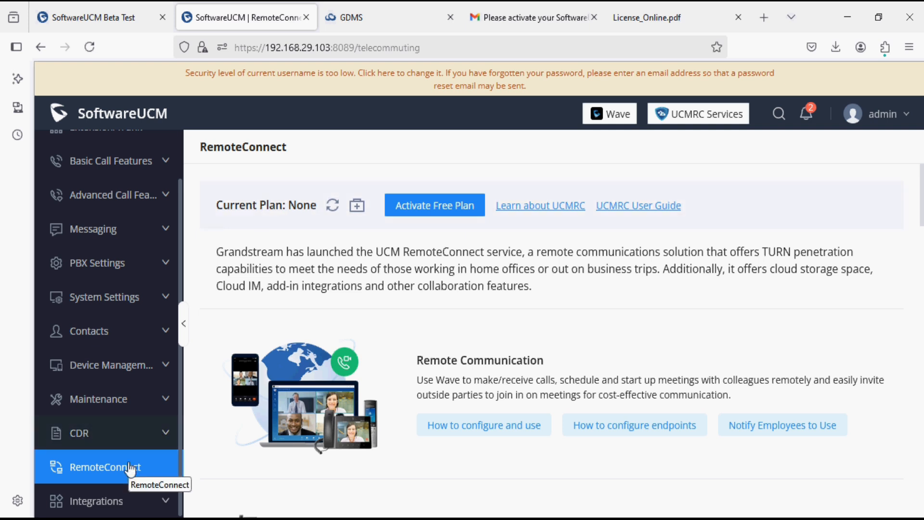
{"action": "left_click", "coordinate": [121, 502]}
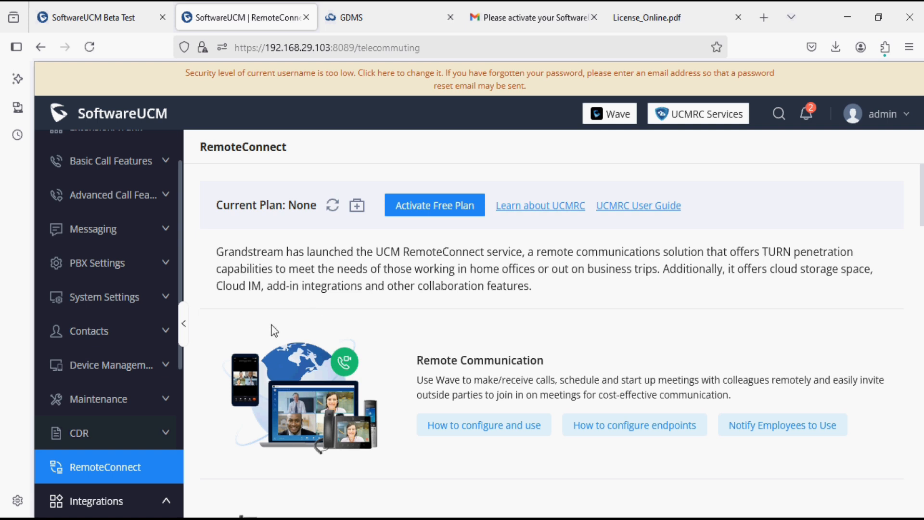
{"action": "scroll", "coordinate": [134, 427], "scroll_direction": "down", "scroll_amount": 5}
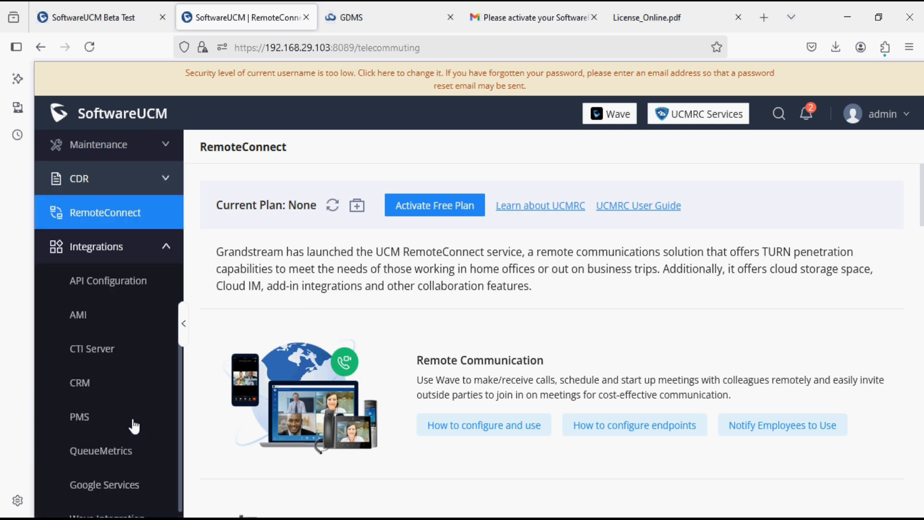
Step: Look over the API Configuration, AMI, CTI Server and CRM pages, including the CRM System choices
{"action": "left_click", "coordinate": [114, 273]}
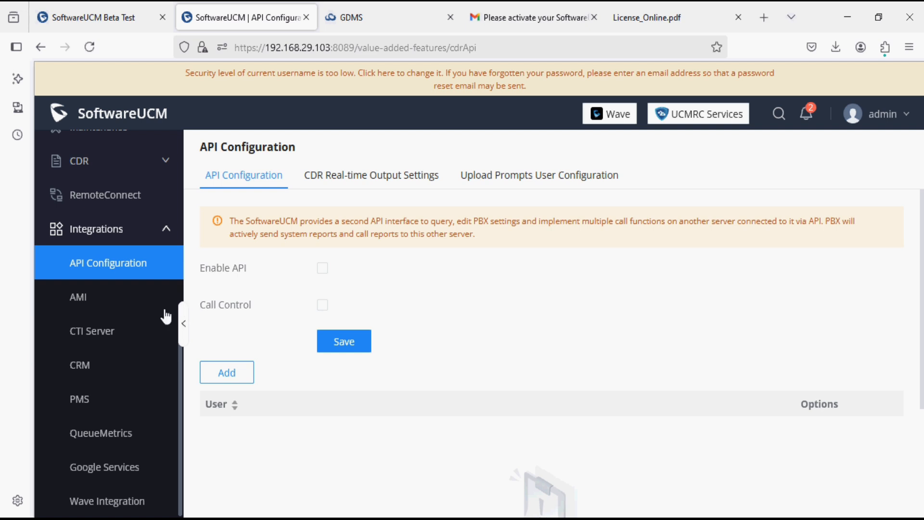
{"action": "left_click", "coordinate": [135, 306]}
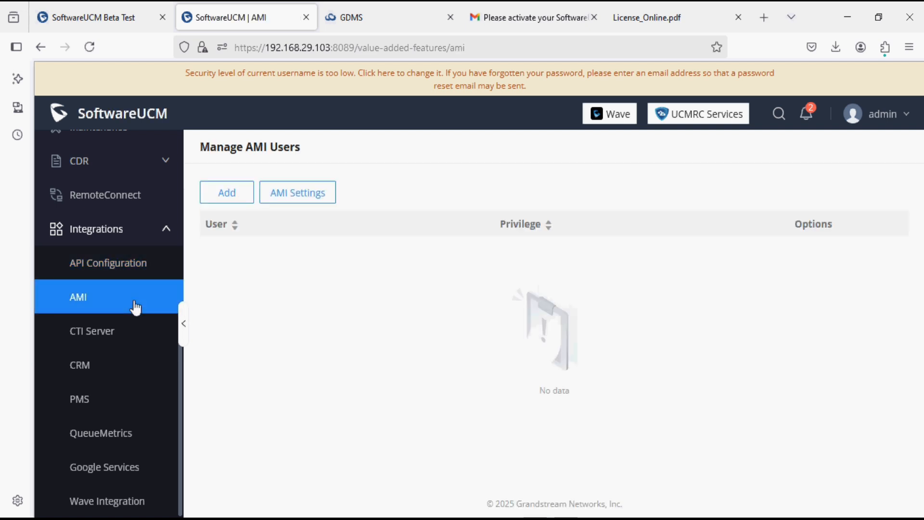
{"action": "left_click", "coordinate": [113, 339]}
{"action": "left_click", "coordinate": [104, 365]}
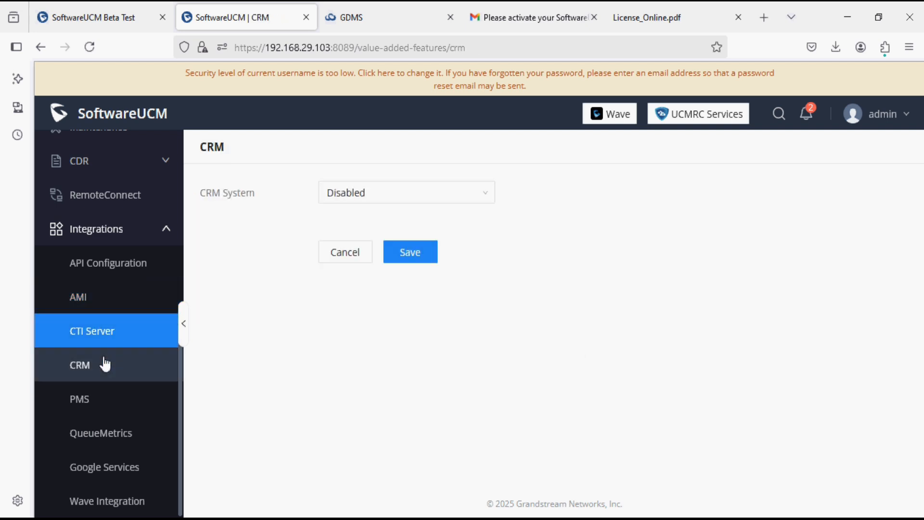
{"action": "left_click", "coordinate": [356, 188]}
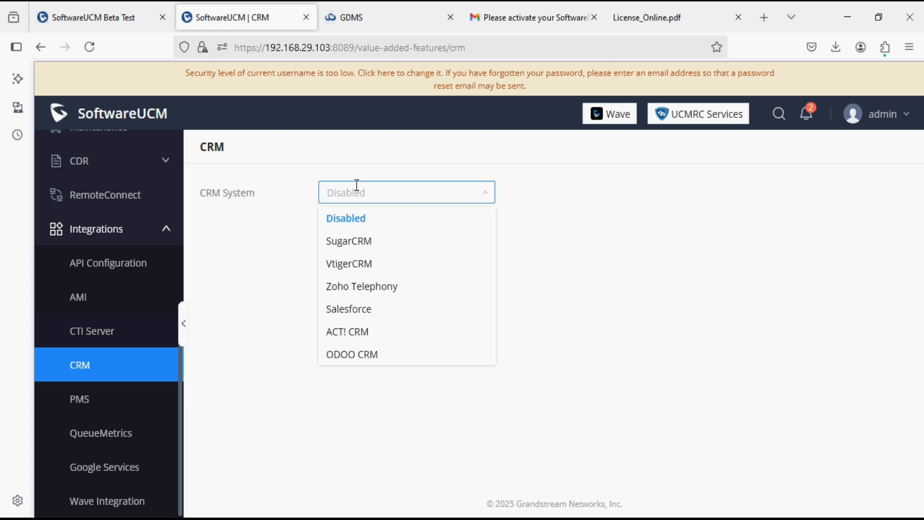
Step: Check the PMS and QueueMetrics pages, then view the Wave Integration add-ins and SDK
{"action": "left_click", "coordinate": [129, 404]}
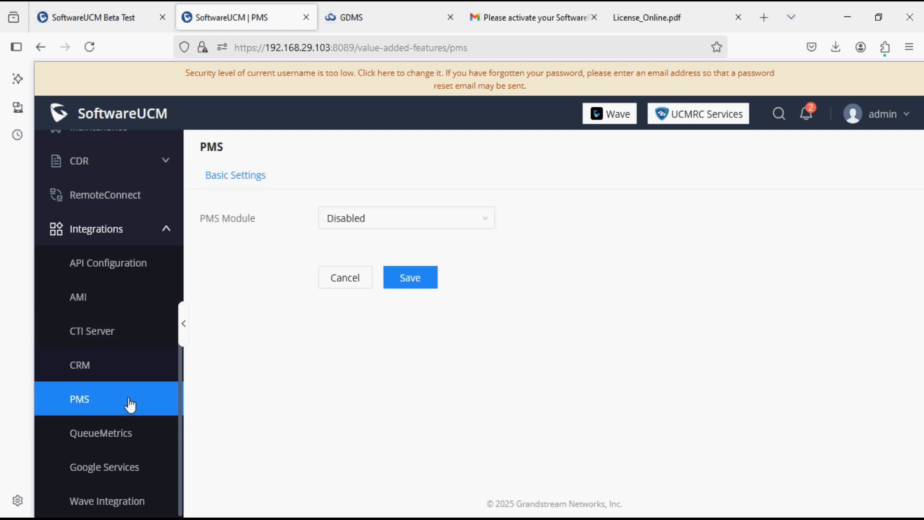
{"action": "left_click", "coordinate": [122, 436]}
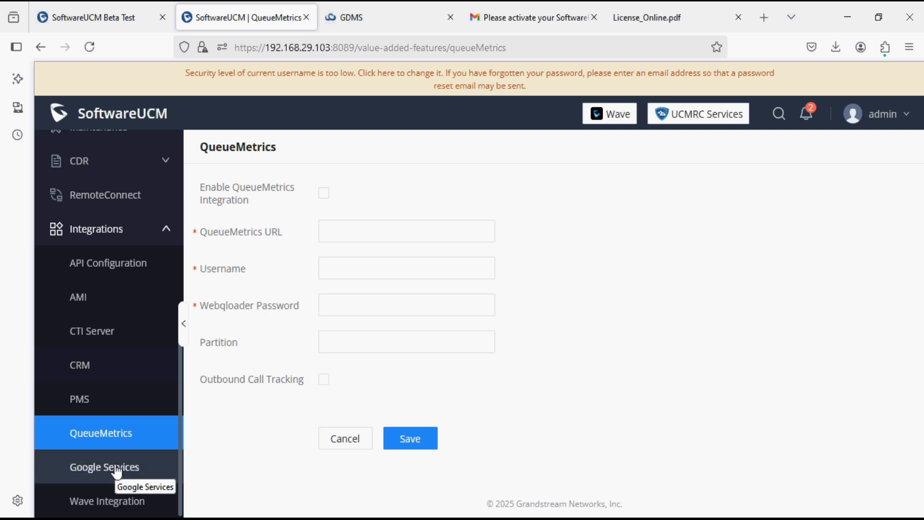
{"action": "left_click", "coordinate": [109, 500]}
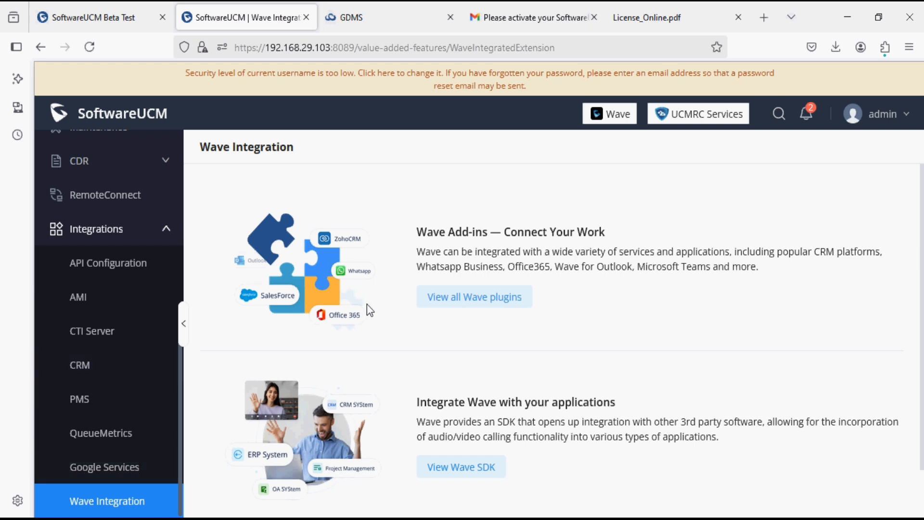
{"action": "scroll", "coordinate": [367, 309], "scroll_direction": "down", "scroll_amount": 2}
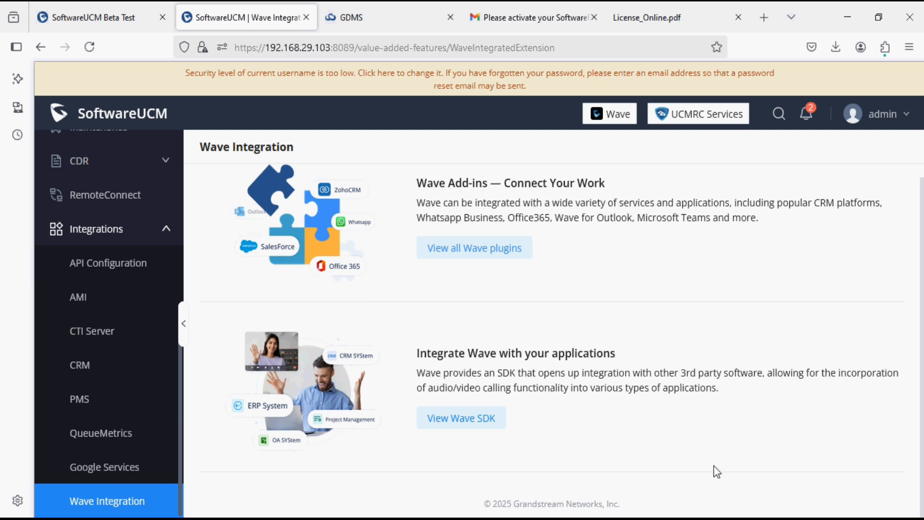
Step: Bring the VirtualBox SoftwareUCM console for ucm1 (version 1.0.27.18) back to the front
{"action": "left_click", "coordinate": [534, 517]}
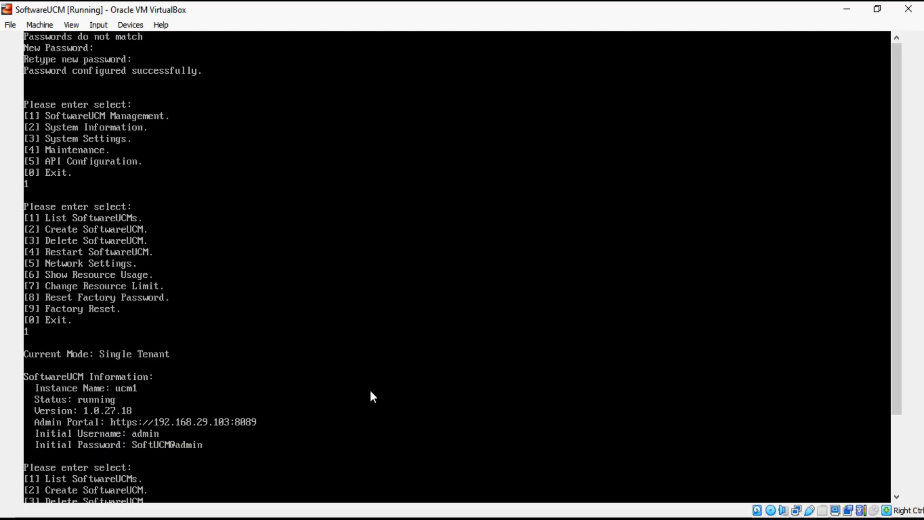